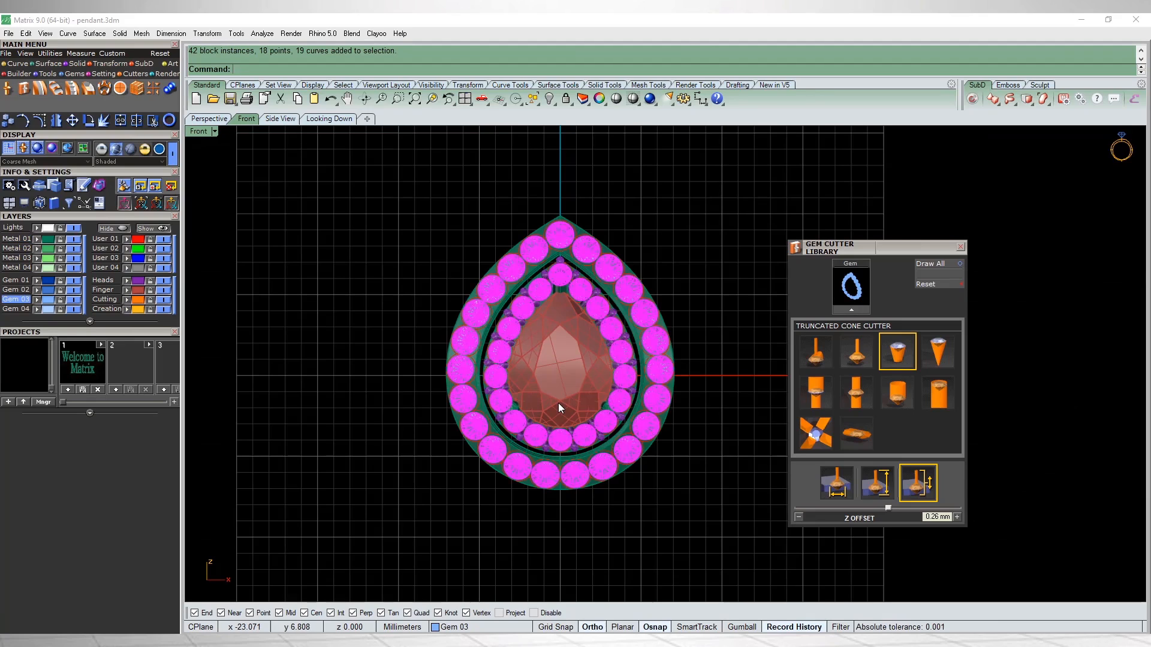
pyautogui.moveTo(559, 408); pyautogui.dragTo(528, 424, button='right')
pyautogui.scroll(-8, 559, 407)
pyautogui.keyDown('ctrl'); pyautogui.click(564, 238); pyautogui.keyUp('ctrl')
pyautogui.scroll(14, 552, 321)
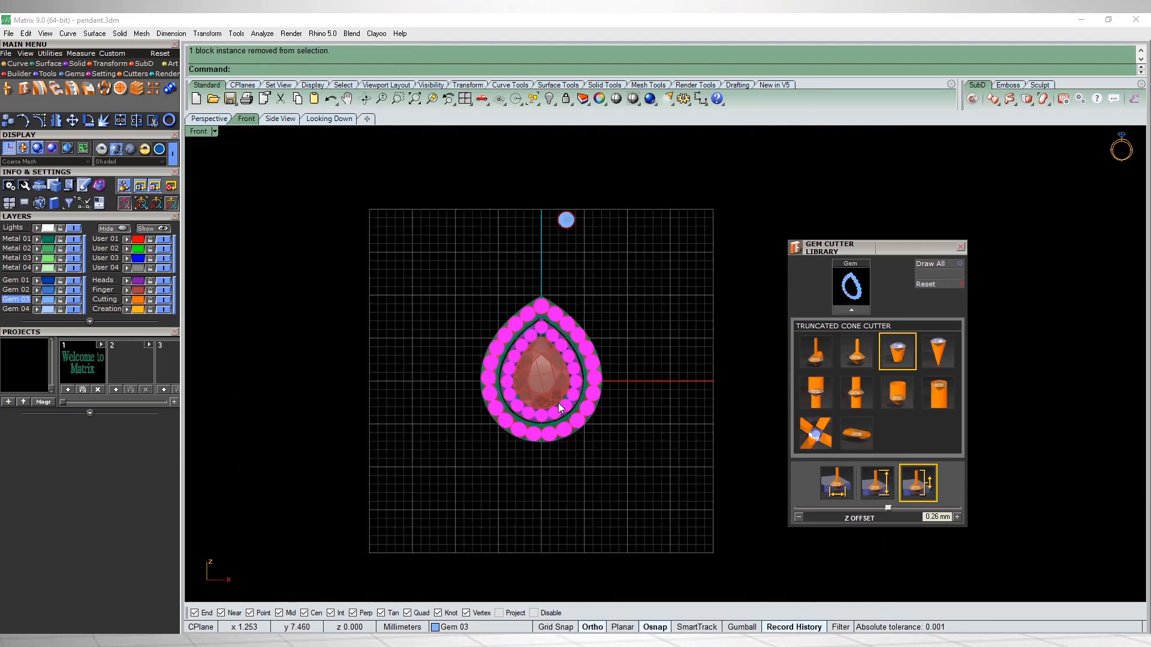
pyautogui.keyDown('ctrl'); pyautogui.click(515, 333); pyautogui.keyUp('ctrl')
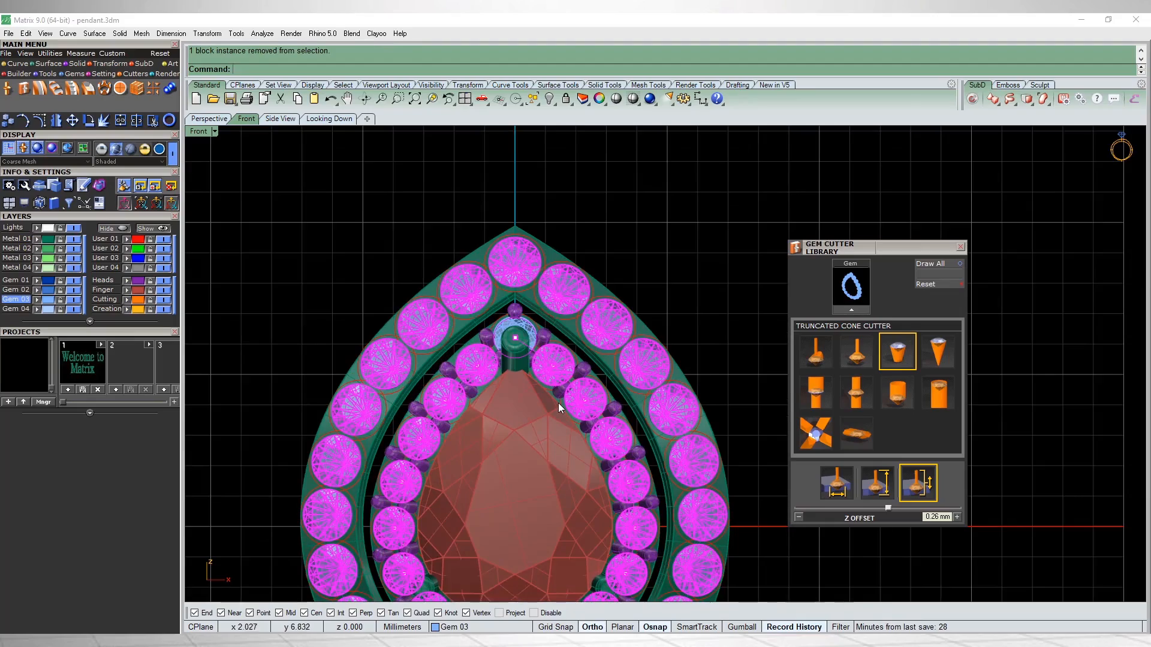
pyautogui.scroll(8, 548, 325)
pyautogui.keyDown('ctrl'); pyautogui.click(559, 407); pyautogui.keyUp('ctrl')
pyautogui.scroll(-8, 559, 408)
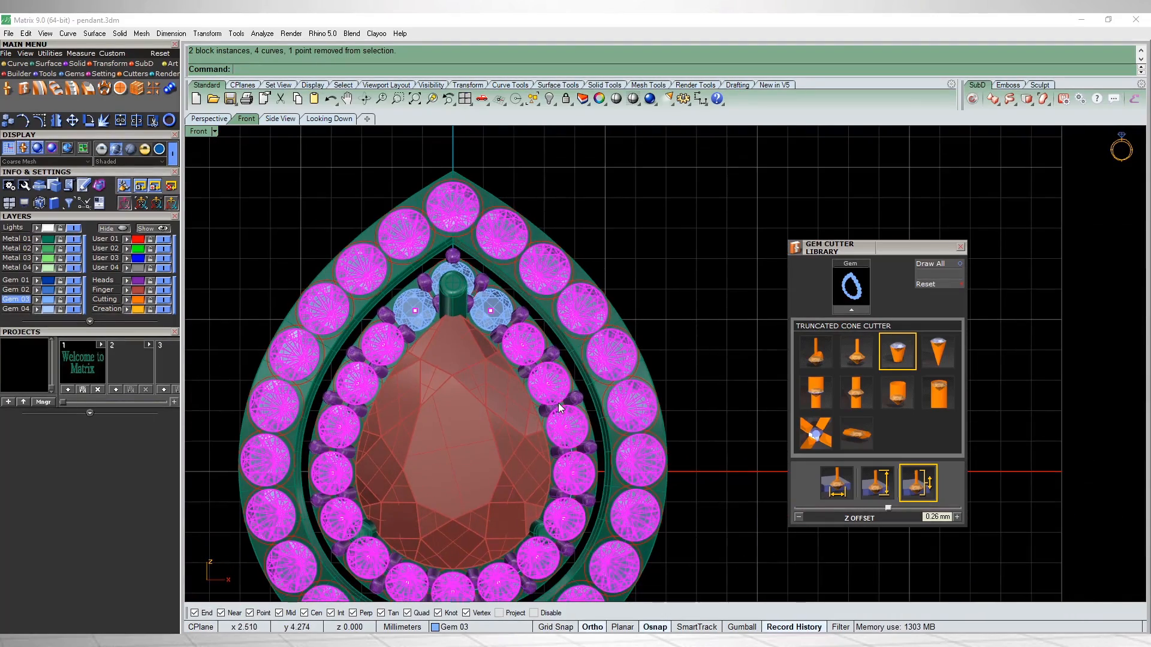
pyautogui.press('Escape')
# Step: Select every round gem of the outer halo and generate truncated cone cutters for them
pyautogui.click(463, 207)
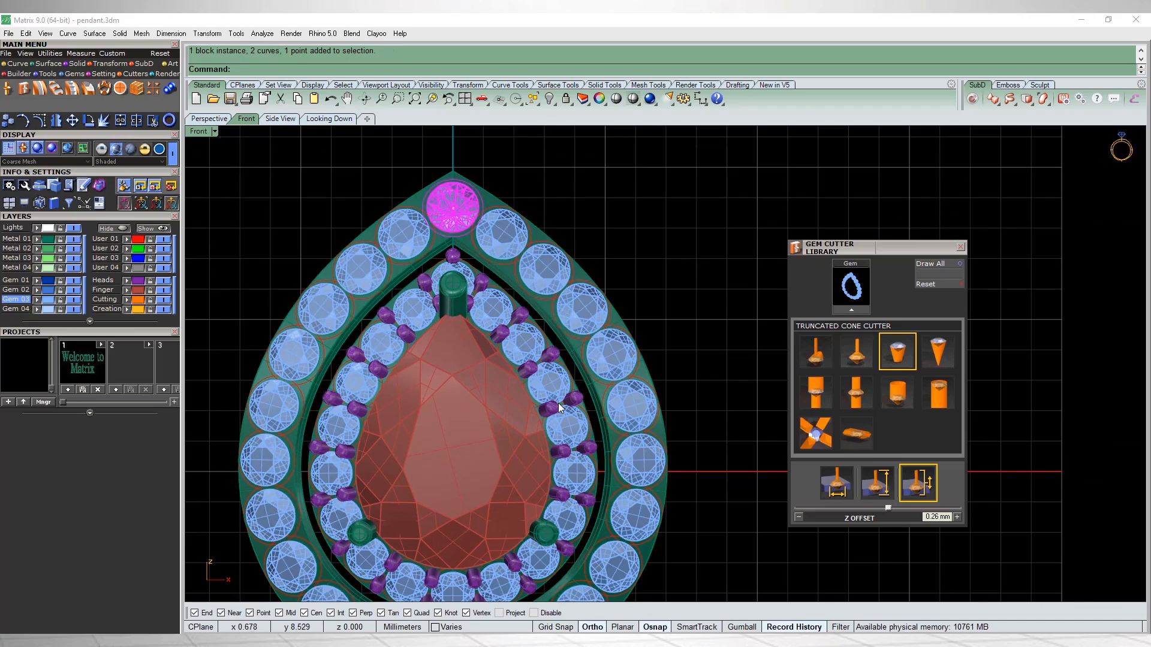
pyautogui.keyDown('shift'); pyautogui.click(503, 225); pyautogui.keyUp('shift')
pyautogui.keyDown('shift'); pyautogui.click(546, 267); pyautogui.keyUp('shift')
pyautogui.keyDown('shift'); pyautogui.click(585, 308); pyautogui.keyUp('shift')
pyautogui.moveTo(586, 310); pyautogui.dragTo(546, 232, button='right')
pyautogui.keyDown('shift'); pyautogui.click(573, 276); pyautogui.keyUp('shift')
pyautogui.keyDown('shift'); pyautogui.click(597, 321); pyautogui.keyUp('shift')
pyautogui.keyDown('shift'); pyautogui.click(601, 384); pyautogui.keyUp('shift')
pyautogui.moveTo(601, 384); pyautogui.dragTo(614, 315, button='right')
pyautogui.keyDown('shift'); pyautogui.click(606, 371); pyautogui.keyUp('shift')
pyautogui.keyDown('shift'); pyautogui.click(587, 423); pyautogui.keyUp('shift')
pyautogui.keyDown('shift'); pyautogui.click(553, 466); pyautogui.keyUp('shift')
pyautogui.keyDown('shift'); pyautogui.click(504, 498); pyautogui.keyUp('shift')
pyautogui.keyDown('shift'); pyautogui.click(452, 513); pyautogui.keyUp('shift')
pyautogui.keyDown('shift'); pyautogui.click(396, 513); pyautogui.keyUp('shift')
pyautogui.keyDown('shift'); pyautogui.click(342, 498); pyautogui.keyUp('shift')
pyautogui.keyDown('shift'); pyautogui.click(298, 465); pyautogui.keyUp('shift')
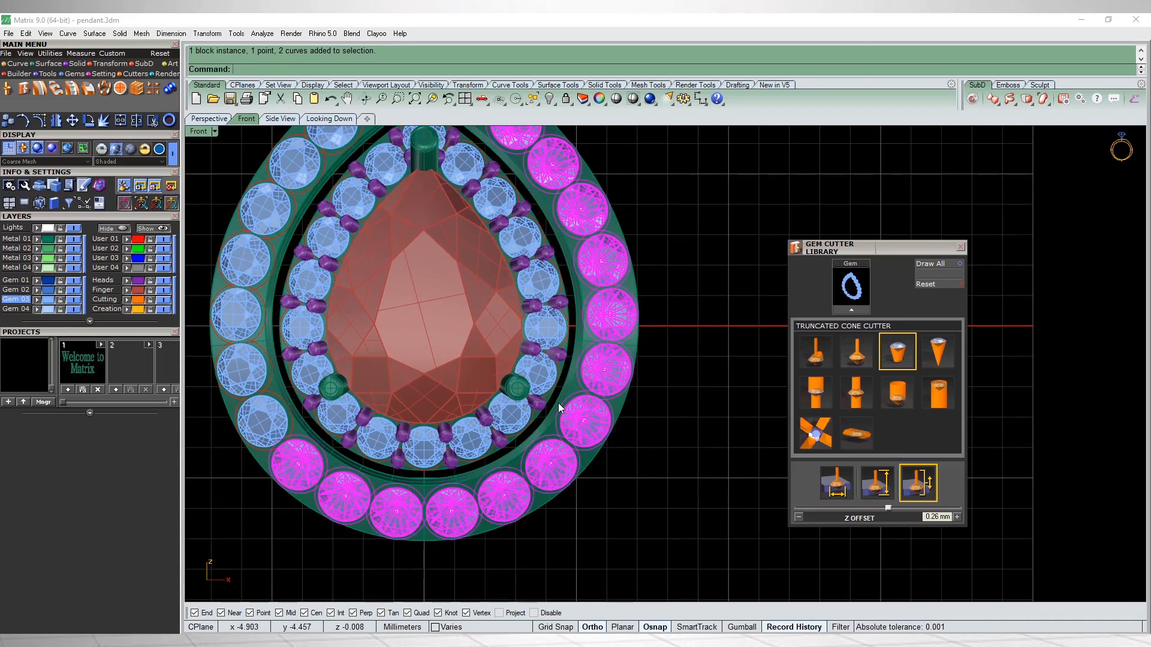
pyautogui.keyDown('shift'); pyautogui.click(262, 423); pyautogui.keyUp('shift')
pyautogui.keyDown('shift'); pyautogui.click(238, 371); pyautogui.keyUp('shift')
pyautogui.keyDown('shift'); pyautogui.click(238, 316); pyautogui.keyUp('shift')
pyautogui.keyDown('shift'); pyautogui.click(244, 261); pyautogui.keyUp('shift')
pyautogui.moveTo(244, 261); pyautogui.dragTo(261, 377, button='right')
pyautogui.keyDown('shift'); pyautogui.click(283, 324); pyautogui.keyUp('shift')
pyautogui.keyDown('shift'); pyautogui.click(306, 278); pyautogui.keyUp('shift')
pyautogui.keyDown('shift'); pyautogui.click(350, 239); pyautogui.keyUp('shift')
pyautogui.keyDown('shift'); pyautogui.click(393, 204); pyautogui.keyUp('shift')
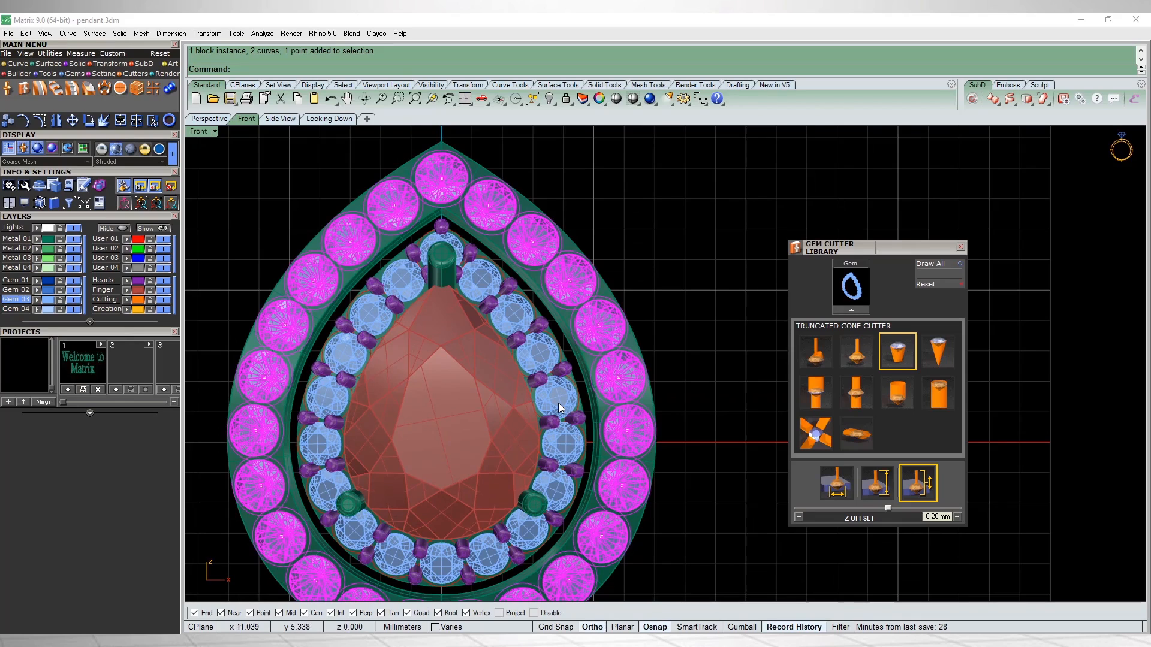
pyautogui.press('Return')
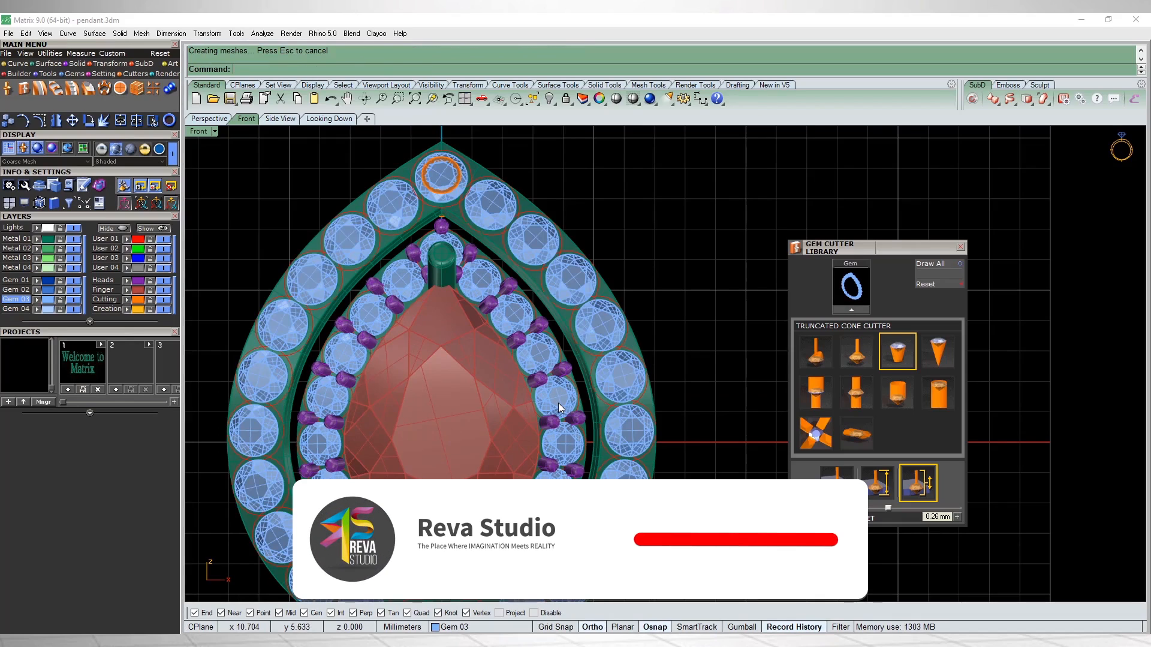
# Step: Inspect the cone cutters from the back of the pendant to check how they pass through the outer frame
pyautogui.keyDown('ctrl'); pyautogui.keyDown('shift'); pyautogui.moveTo(558, 404); pyautogui.dragTo(453, 489, button='right'); pyautogui.keyUp('shift'); pyautogui.keyUp('ctrl')
pyautogui.scroll(-5, 558, 403)
pyautogui.scroll(6, 559, 404)
pyautogui.scroll(10, 558, 404)
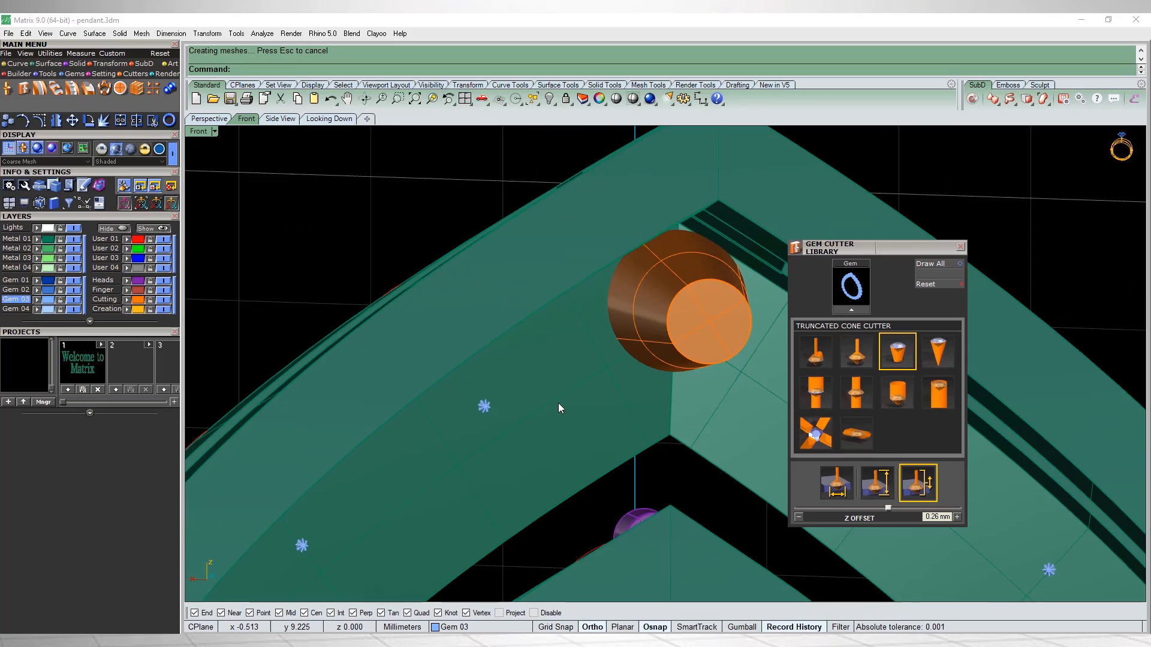
pyautogui.scroll(-5, 558, 409)
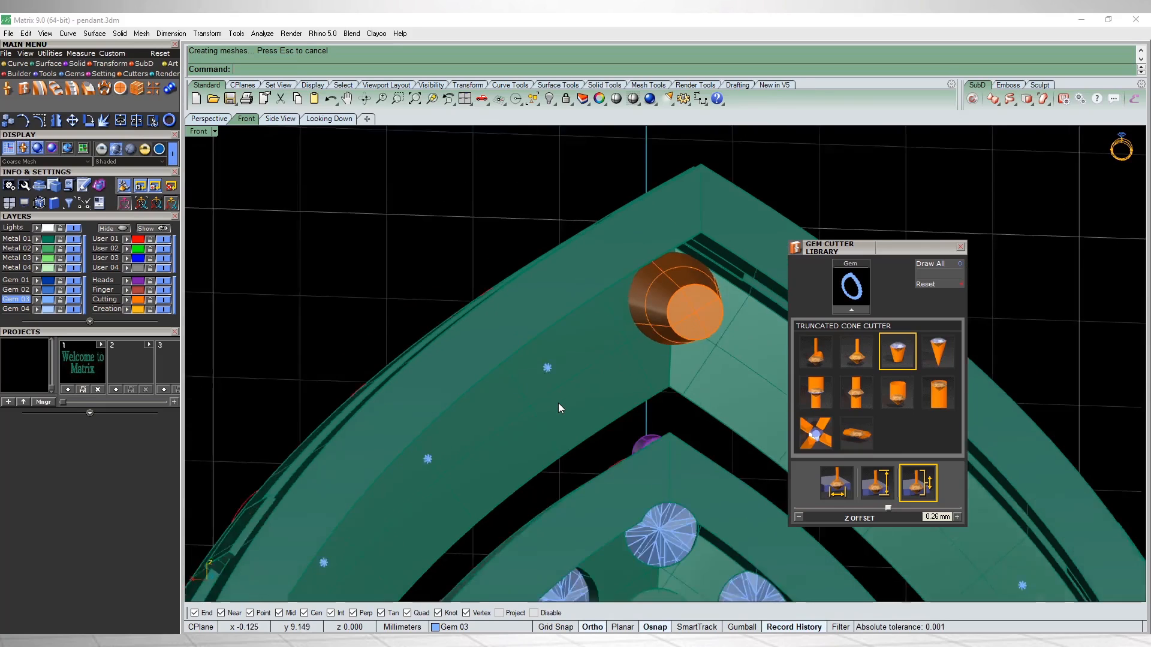
pyautogui.scroll(6, 558, 408)
pyautogui.scroll(2, 558, 408)
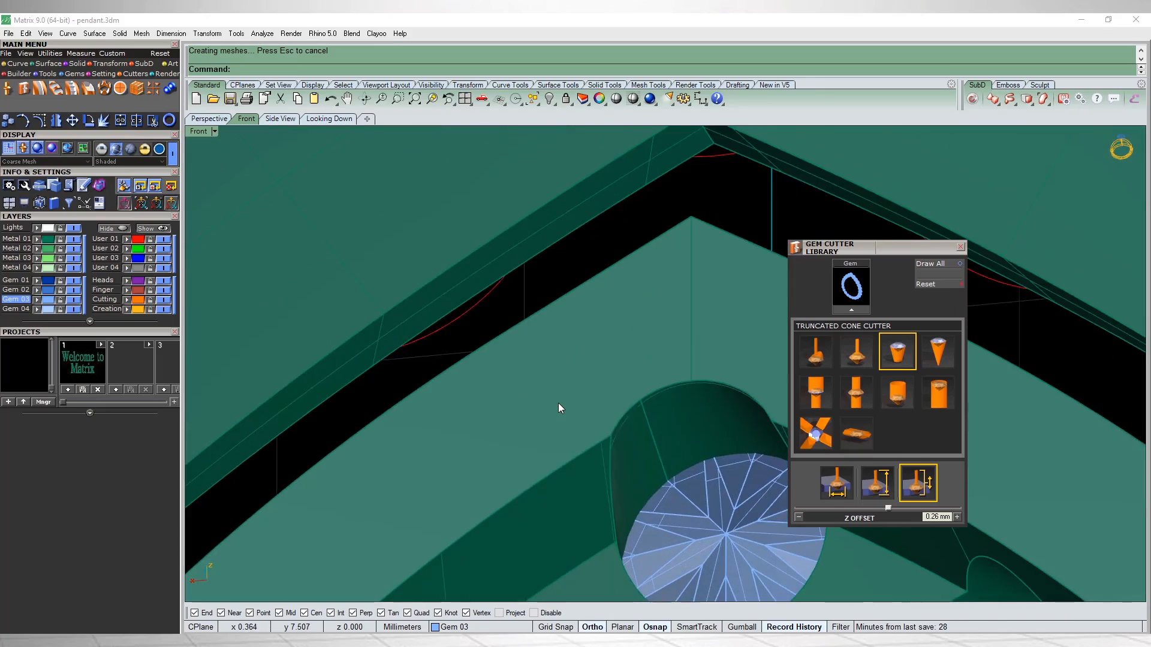
pyautogui.scroll(-8, 558, 409)
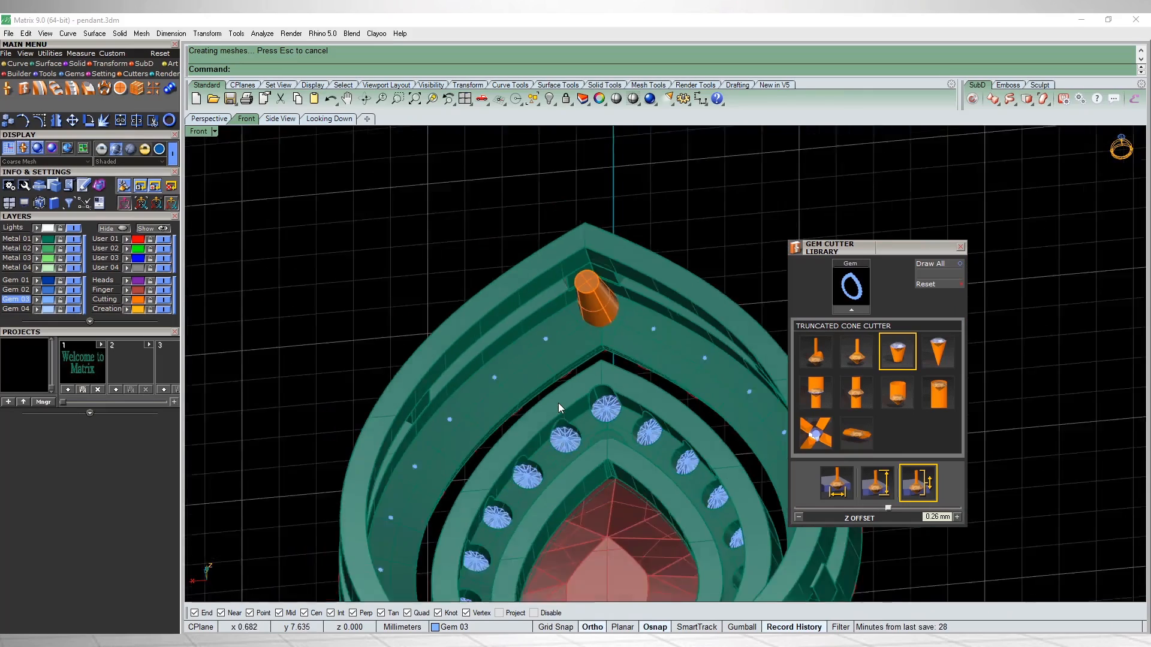
pyautogui.scroll(6, 558, 408)
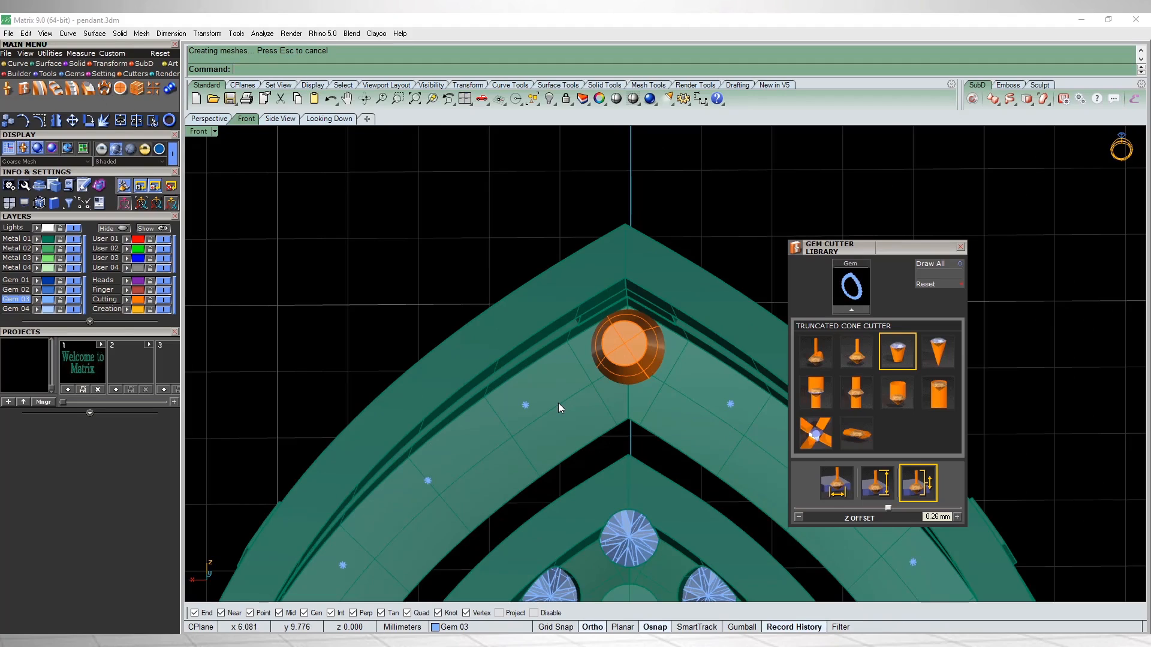
pyautogui.scroll(-5, 558, 408)
pyautogui.moveTo(558, 408)
pyautogui.mouseDown(button='right')
pyautogui.moveTo(580, 413)
pyautogui.moveTo(560, 424)
pyautogui.mouseUp(button='right')
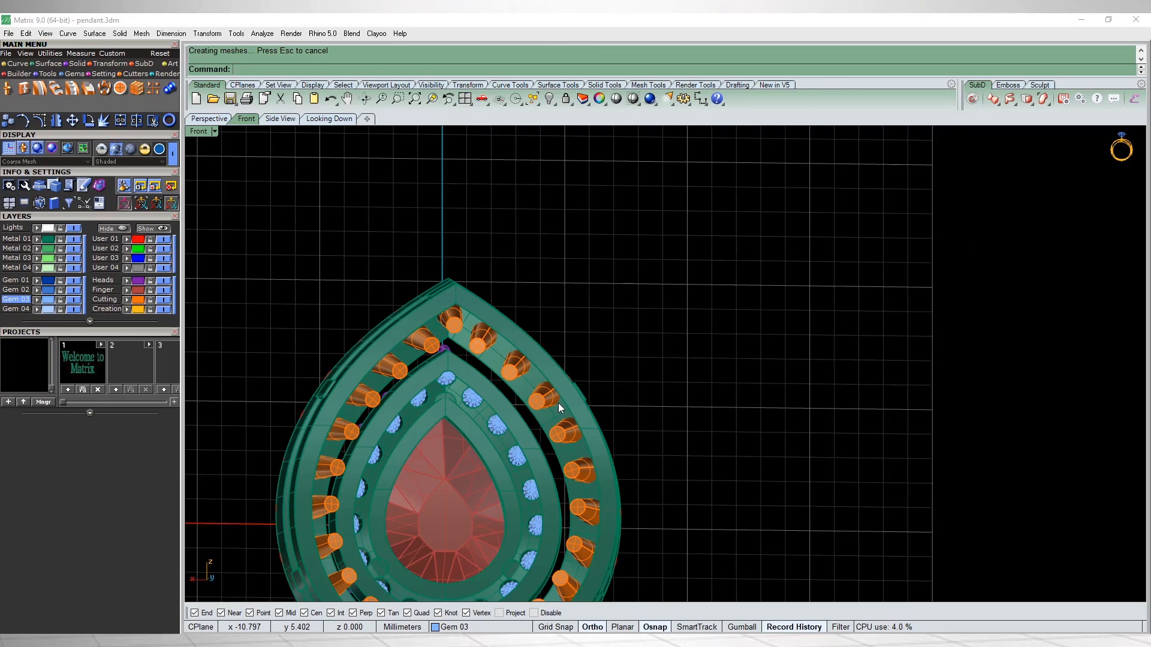
# Step: Subtract all the cone cutters from the outer halo frame with Boolean Difference
pyautogui.scroll(6, 559, 408)
pyautogui.scroll(4, 558, 407)
pyautogui.click(559, 408)
pyautogui.scroll(-4, 558, 408)
pyautogui.rightClick(559, 408)
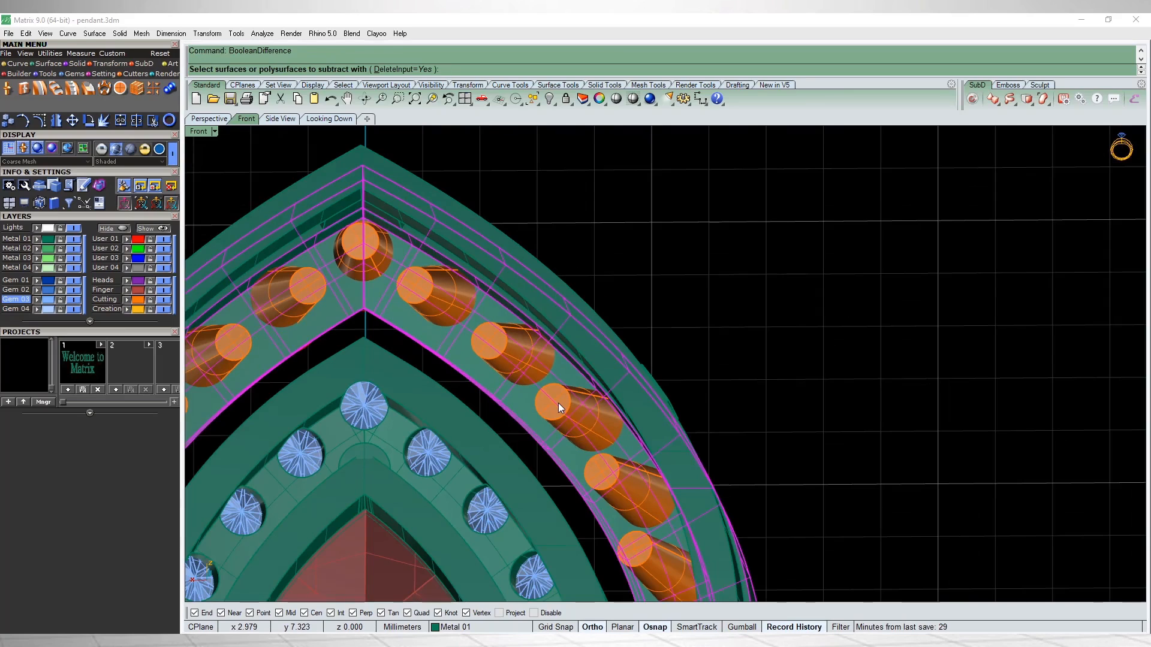
pyautogui.click(559, 408)
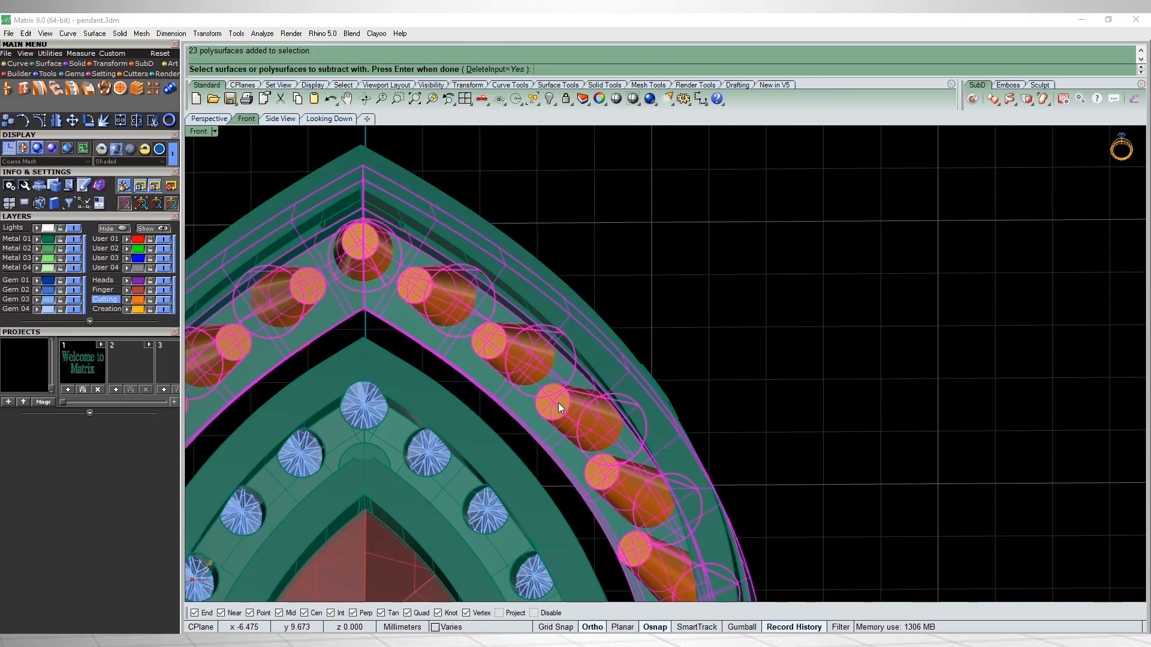
pyautogui.rightClick(559, 407)
# Step: Return to the front view and group all the round gems of the outer halo
pyautogui.scroll(-10, 558, 407)
pyautogui.keyDown('ctrl'); pyautogui.keyDown('shift'); pyautogui.moveTo(559, 408); pyautogui.dragTo(558, 407, button='right'); pyautogui.keyUp('shift'); pyautogui.keyUp('ctrl')
pyautogui.hotkey('ctrl', 'F2')
pyautogui.scroll(-8, 559, 408)
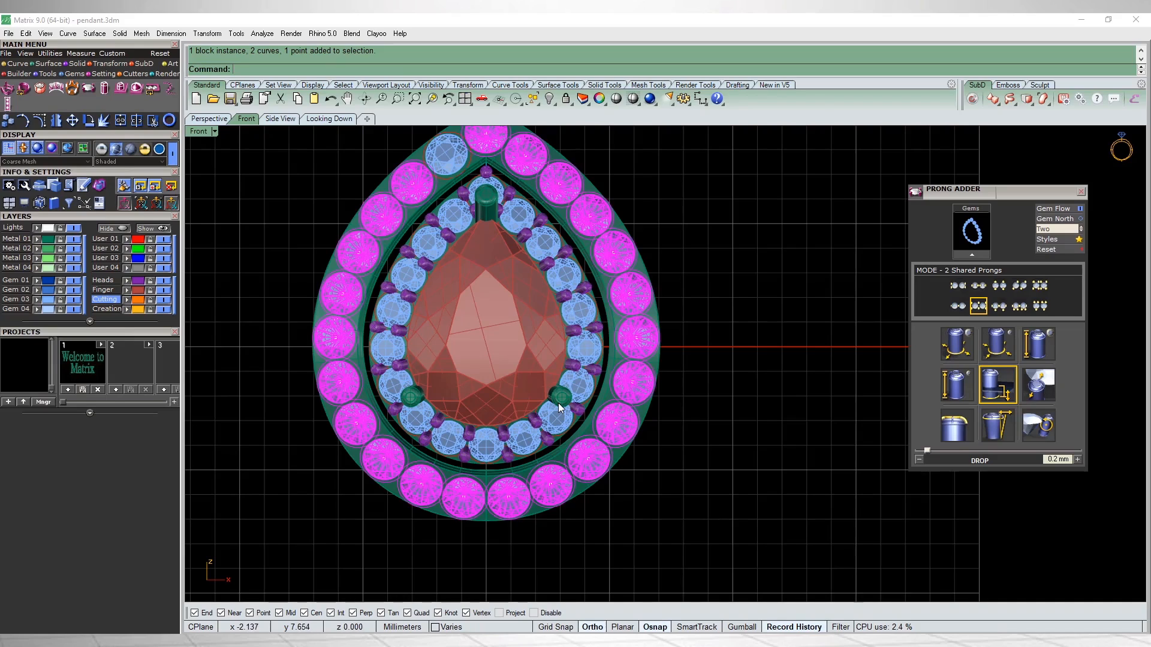
pyautogui.press('BackSpace')
pyautogui.write('G')
pyautogui.press('Return')
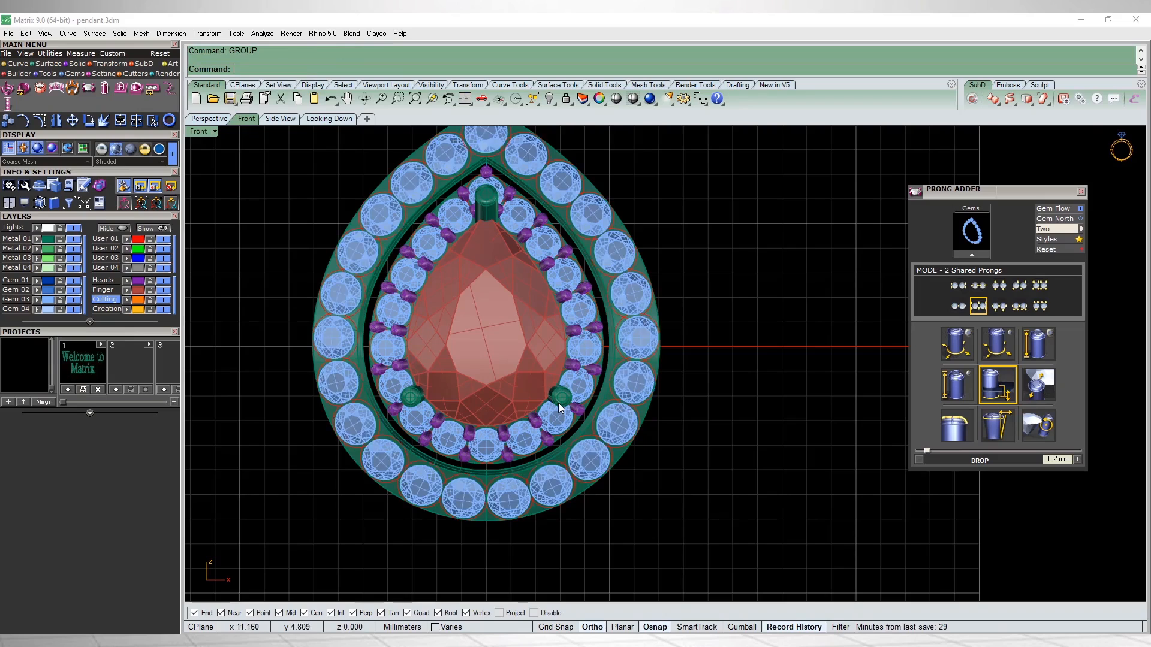
# Step: Start adding shared prongs to the grouped outer halo gems, with large and small prong diameters of 0.55 mm
pyautogui.scroll(3, 559, 408)
pyautogui.scroll(-1, 558, 407)
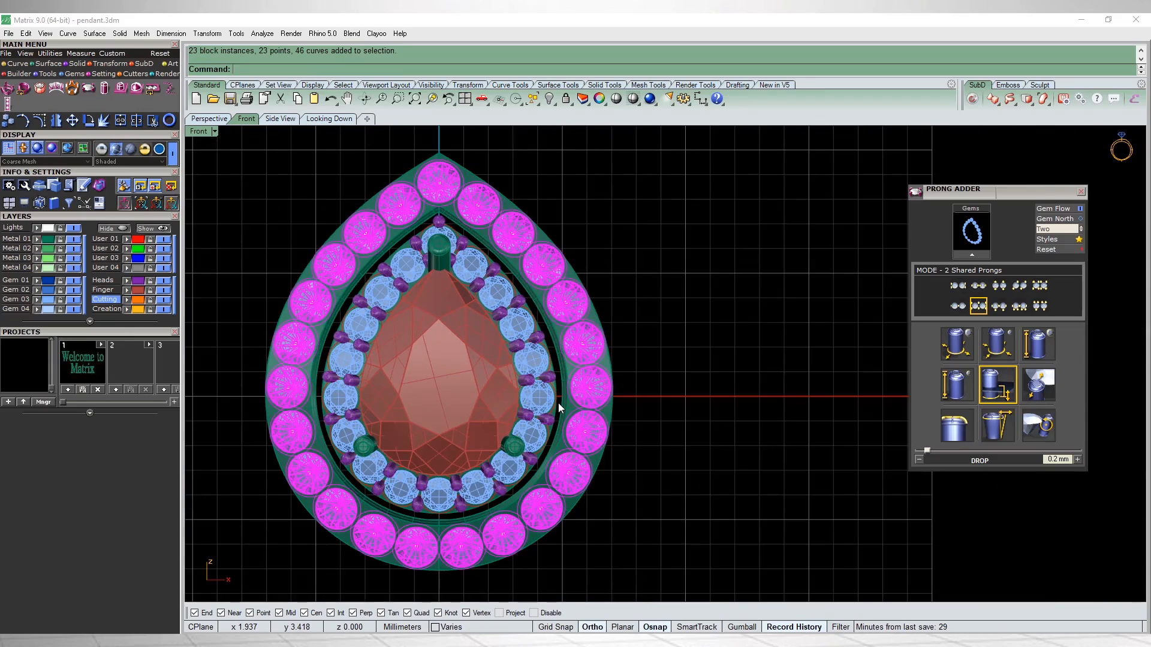
pyautogui.rightClick(559, 407)
pyautogui.scroll(5, 558, 407)
pyautogui.scroll(1, 559, 408)
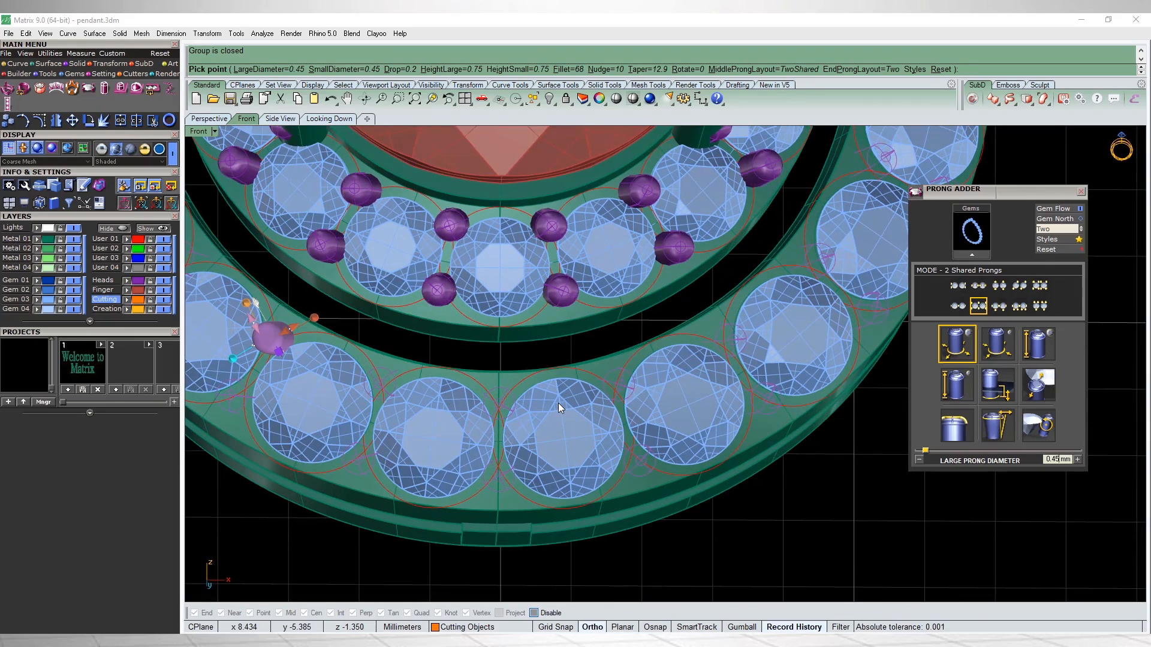
pyautogui.write('5')
pyautogui.press('Return')
pyautogui.press('Tab')
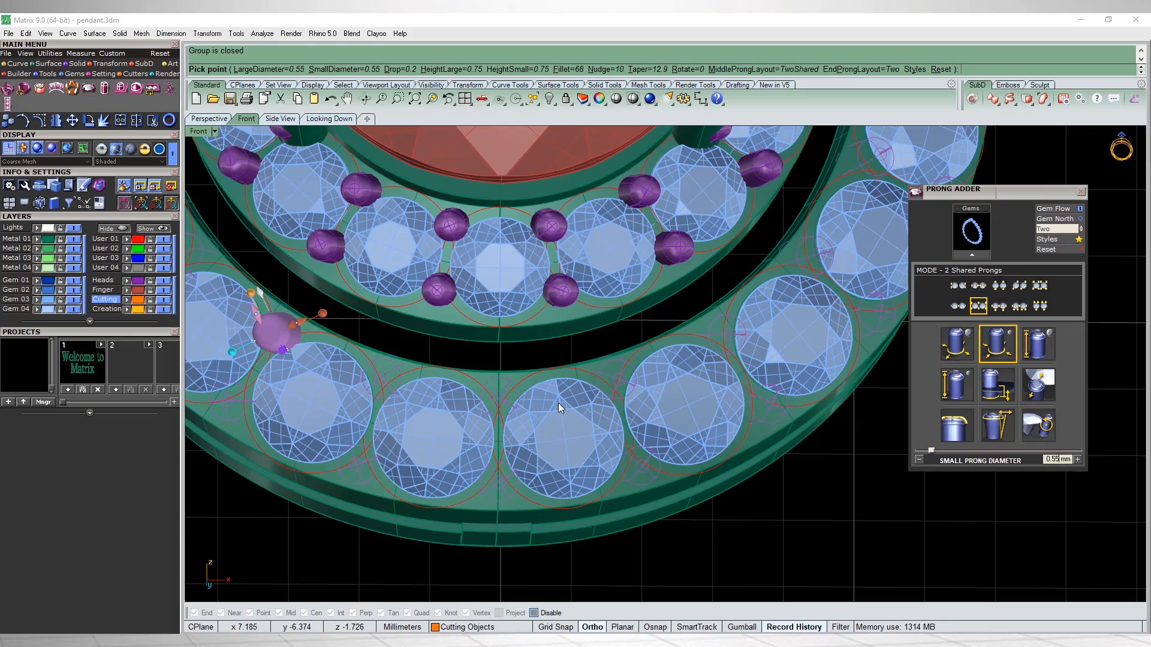
# Step: Set the large and small prong heights to 0.9 mm and generate the outer halo prongs
pyautogui.press('Tab')
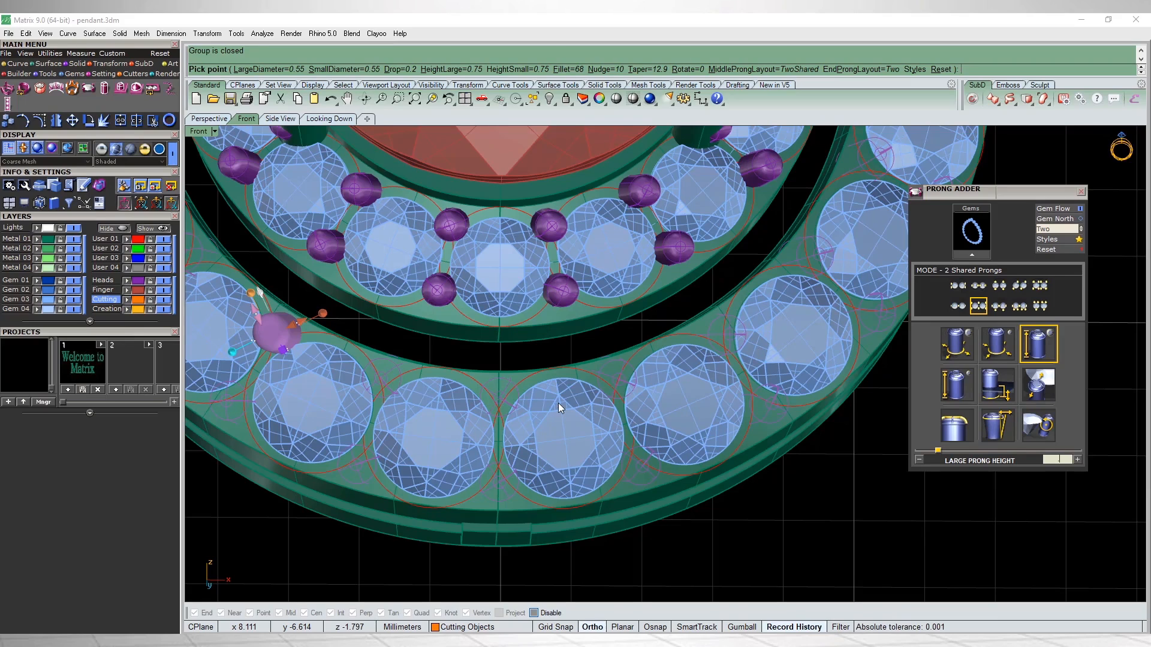
pyautogui.press('Return')
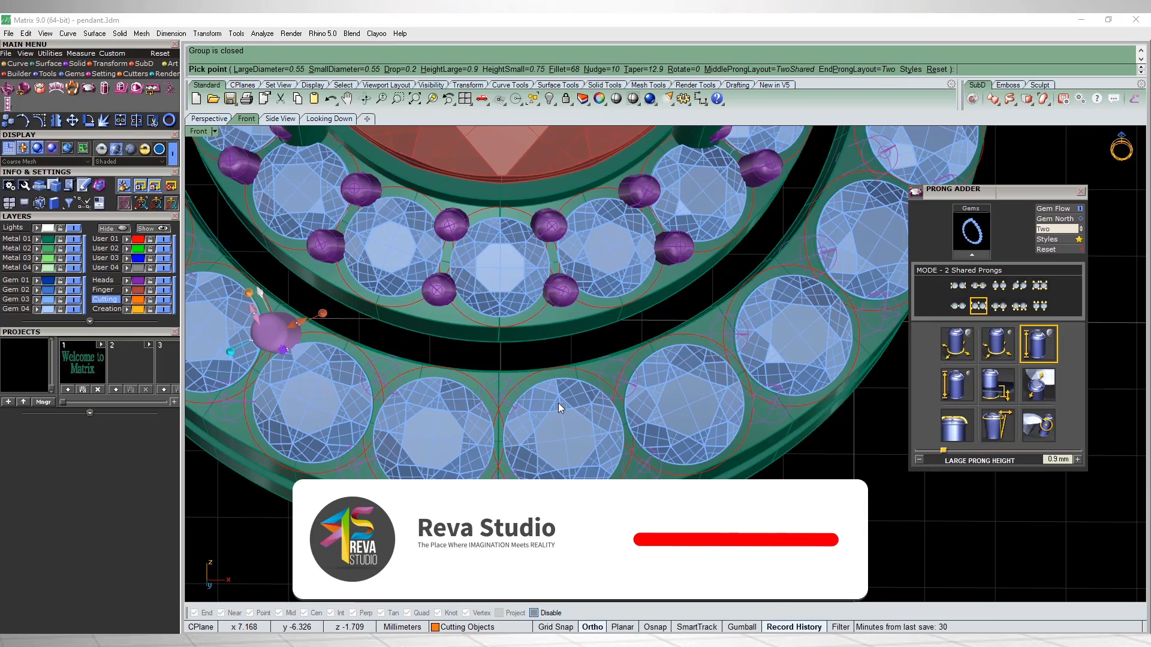
pyautogui.press('Tab')
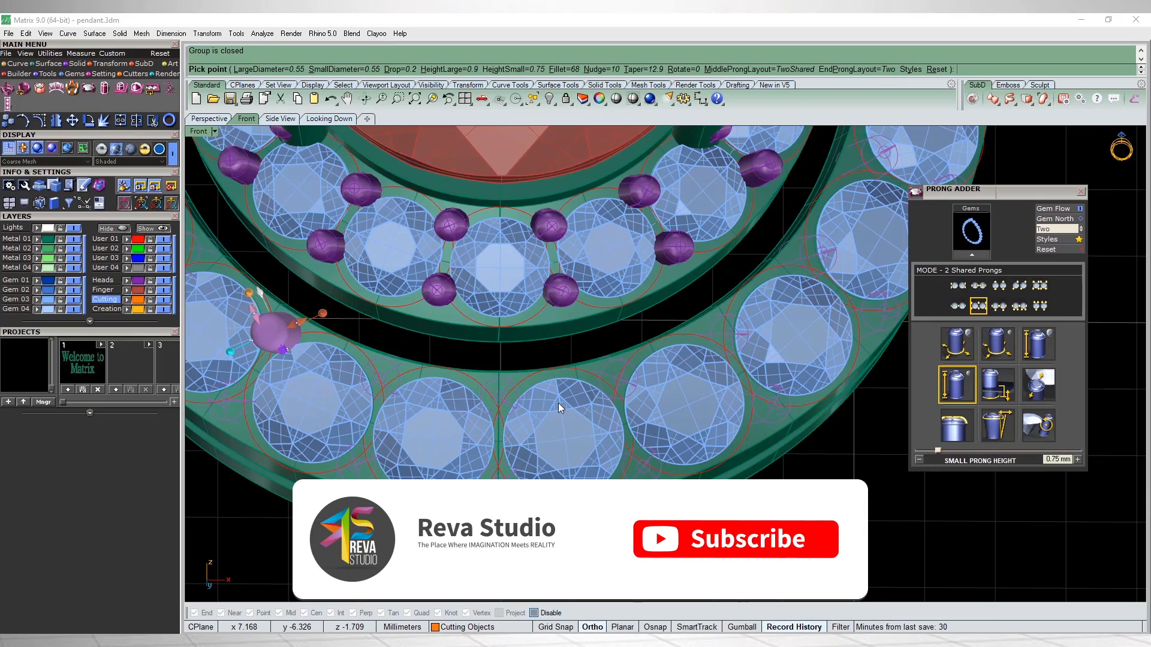
pyautogui.press('Tab')
pyautogui.write('.9')
pyautogui.press('Return')
pyautogui.press('Tab')
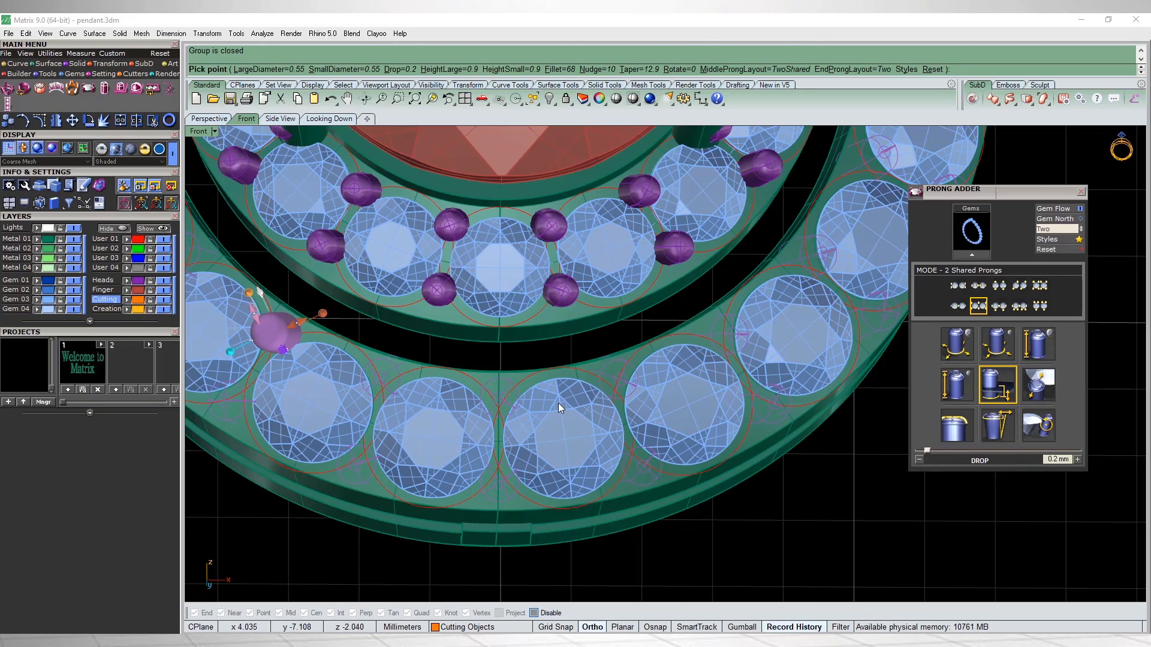
pyautogui.press('Return')
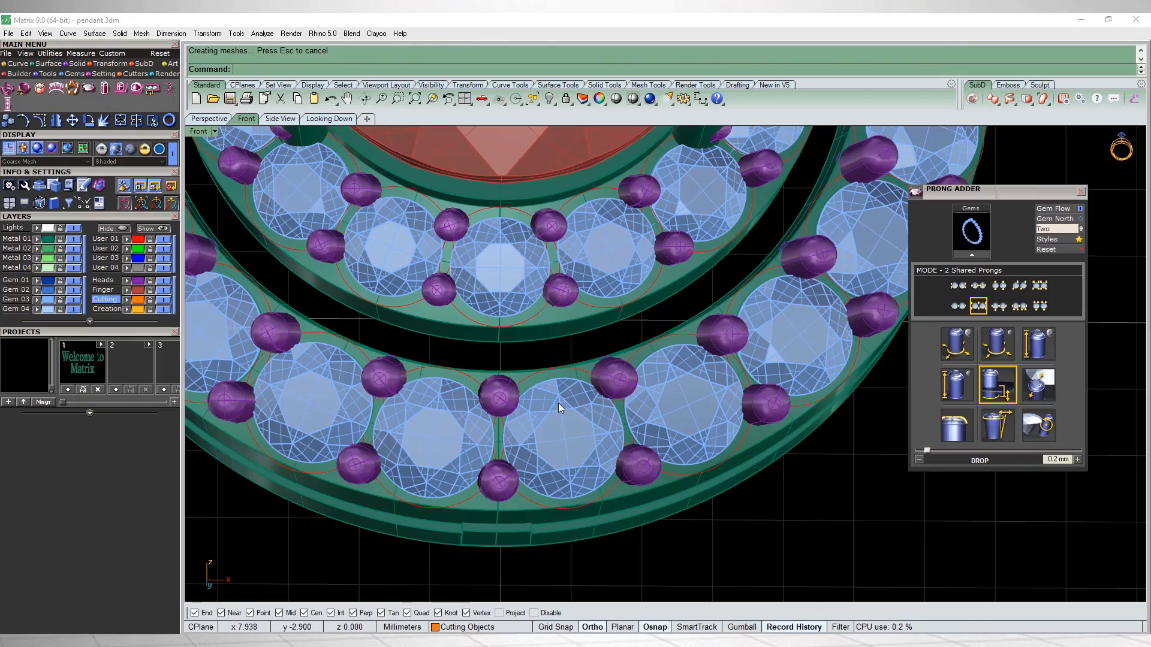
# Step: Examine the outer halo prongs from several angles, checking their height and fit against the gems and inner prongs
pyautogui.scroll(-6, 560, 408)
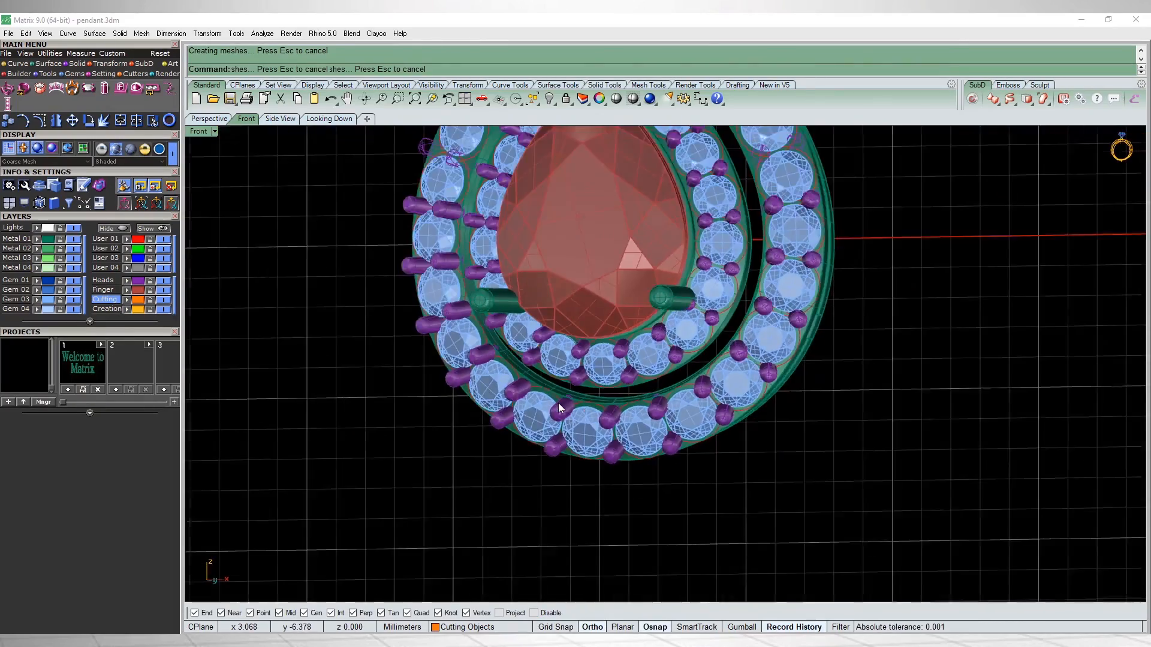
pyautogui.scroll(-5, 560, 408)
pyautogui.scroll(12, 560, 407)
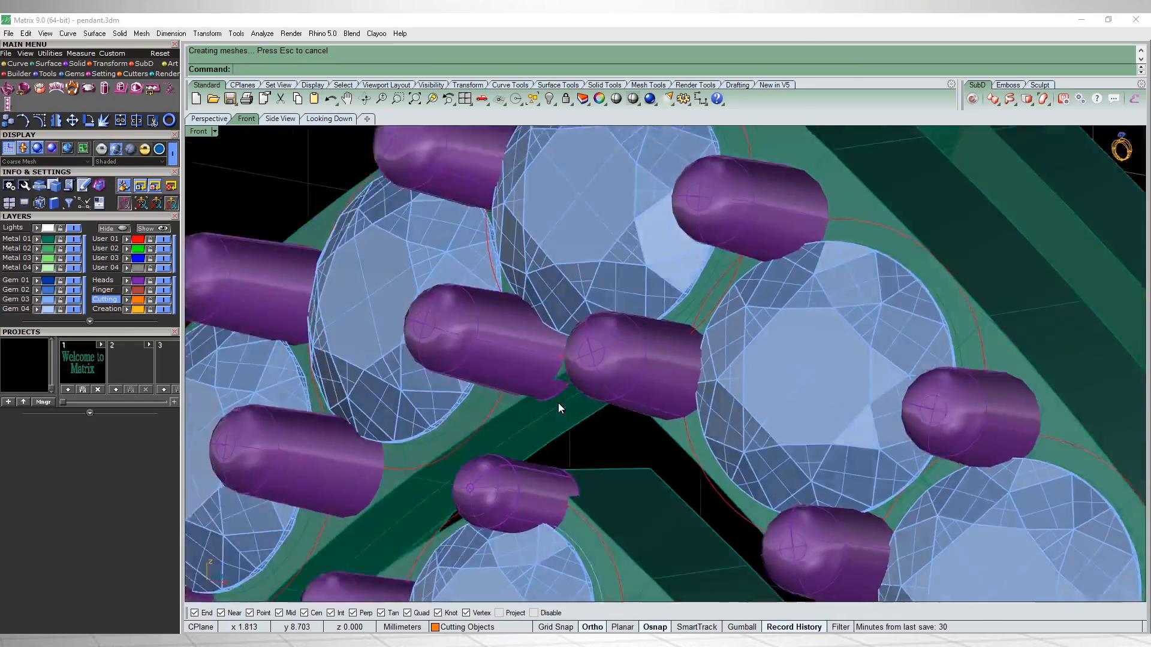
pyautogui.scroll(-8, 560, 408)
pyautogui.keyDown('ctrl'); pyautogui.keyDown('shift'); pyautogui.moveTo(559, 408); pyautogui.dragTo(559, 407, button='right'); pyautogui.keyUp('shift'); pyautogui.keyUp('ctrl')
pyautogui.scroll(6, 559, 407)
pyautogui.hotkey('ctrl', 'shift', 'l')
pyautogui.scroll(-3, 560, 408)
pyautogui.press('Escape')
pyautogui.scroll(8, 560, 408)
pyautogui.click(559, 408)
pyautogui.scroll(-9, 559, 408)
pyautogui.scroll(4, 559, 408)
pyautogui.press('Escape')
pyautogui.scroll(-6, 559, 408)
pyautogui.scroll(8, 560, 408)
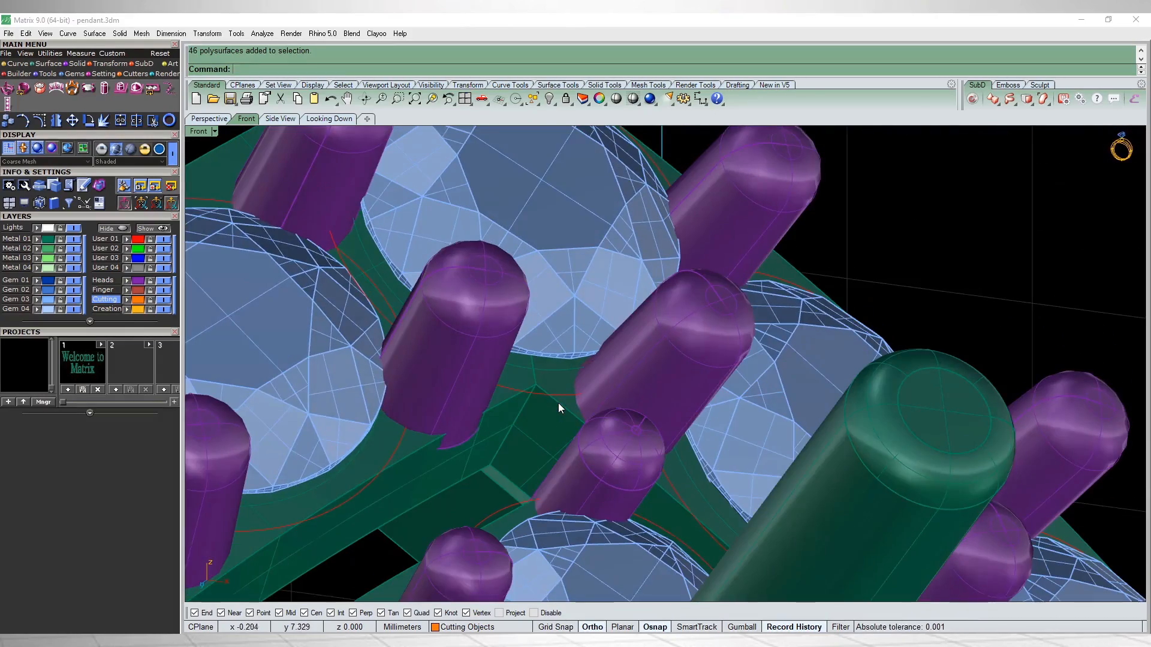
pyautogui.scroll(-2, 559, 408)
# Step: Preview the whole pendant with the Shade command, then exit the preview and restore the front view
pyautogui.hotkey('ctrl', 'F2')
pyautogui.scroll(-12, 559, 409)
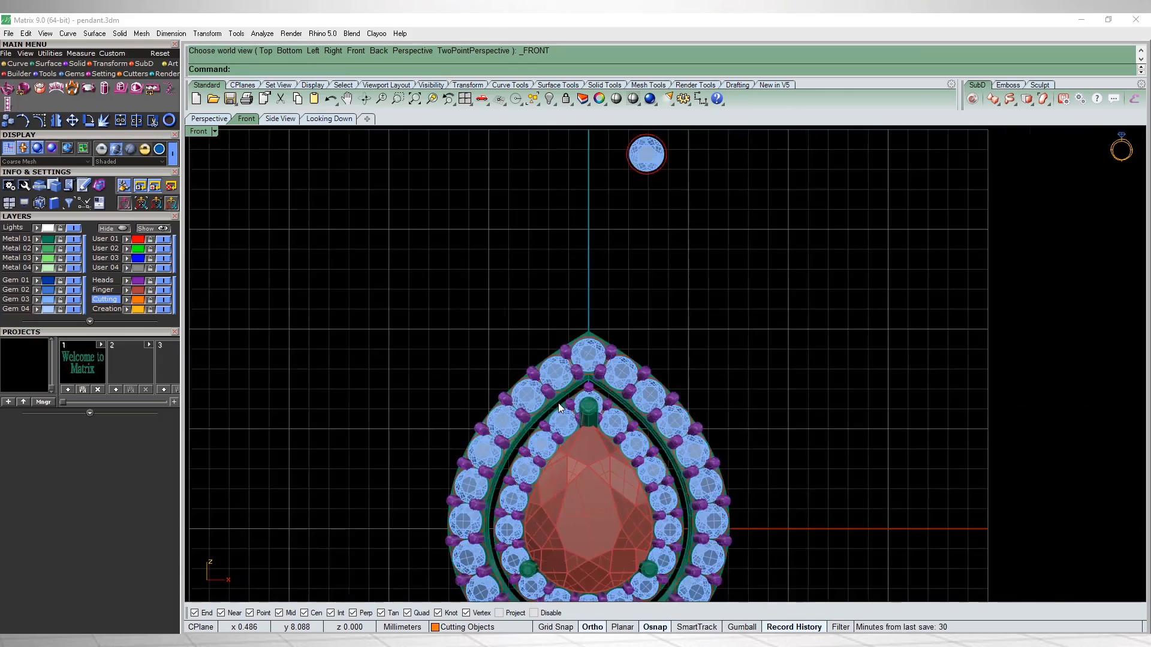
pyautogui.scroll(-3, 559, 408)
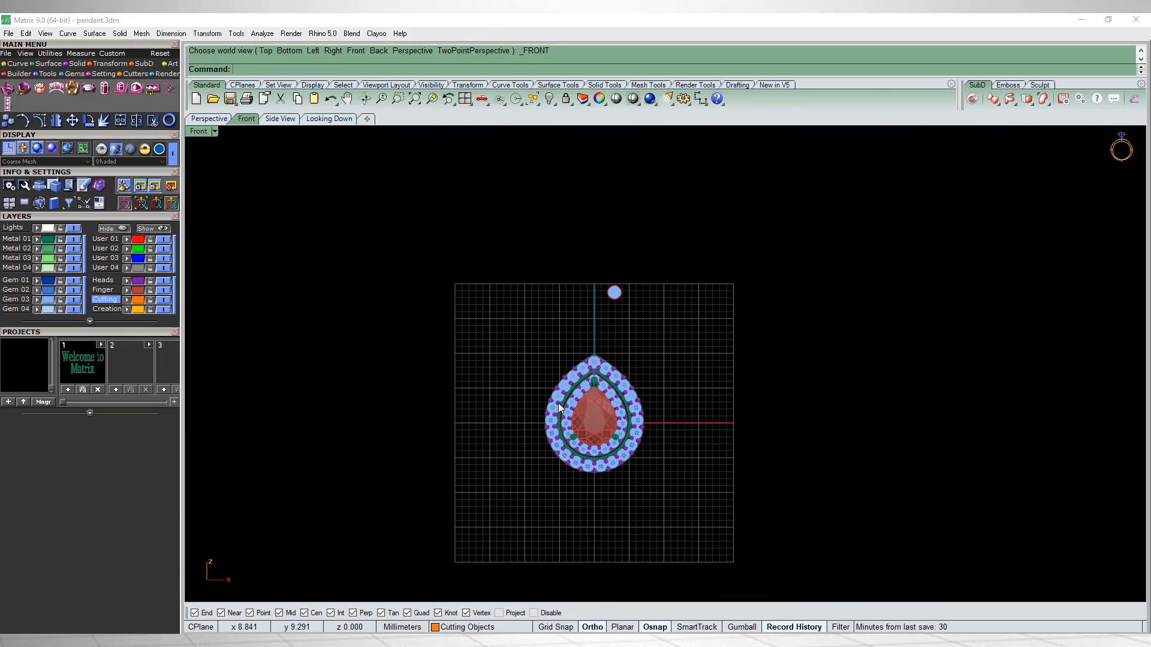
pyautogui.write('SHADE')
pyautogui.press('Return')
pyautogui.scroll(10, 559, 408)
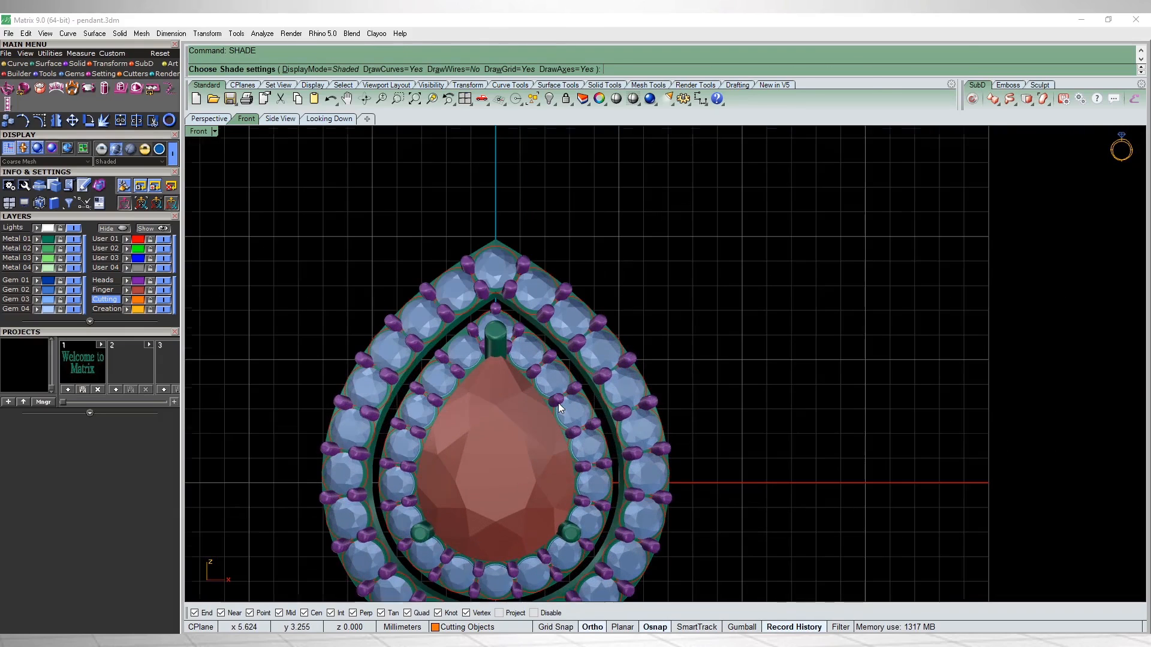
pyautogui.moveTo(559, 408)
pyautogui.keyDown('ctrl'); pyautogui.keyDown('shift'); pyautogui.mouseDown(button='right')
pyautogui.moveTo(479, 410)
pyautogui.moveTo(566, 408)
pyautogui.mouseUp(button='right'); pyautogui.keyUp('shift'); pyautogui.keyUp('ctrl')
pyautogui.scroll(-10, 559, 408)
pyautogui.press('Escape')
pyautogui.scroll(2, 559, 408)
pyautogui.hotkey('ctrl', 'F2')
pyautogui.scroll(6, 559, 408)
pyautogui.write('CI')
pyautogui.press('Return')
pyautogui.scroll(9, 557, 320)
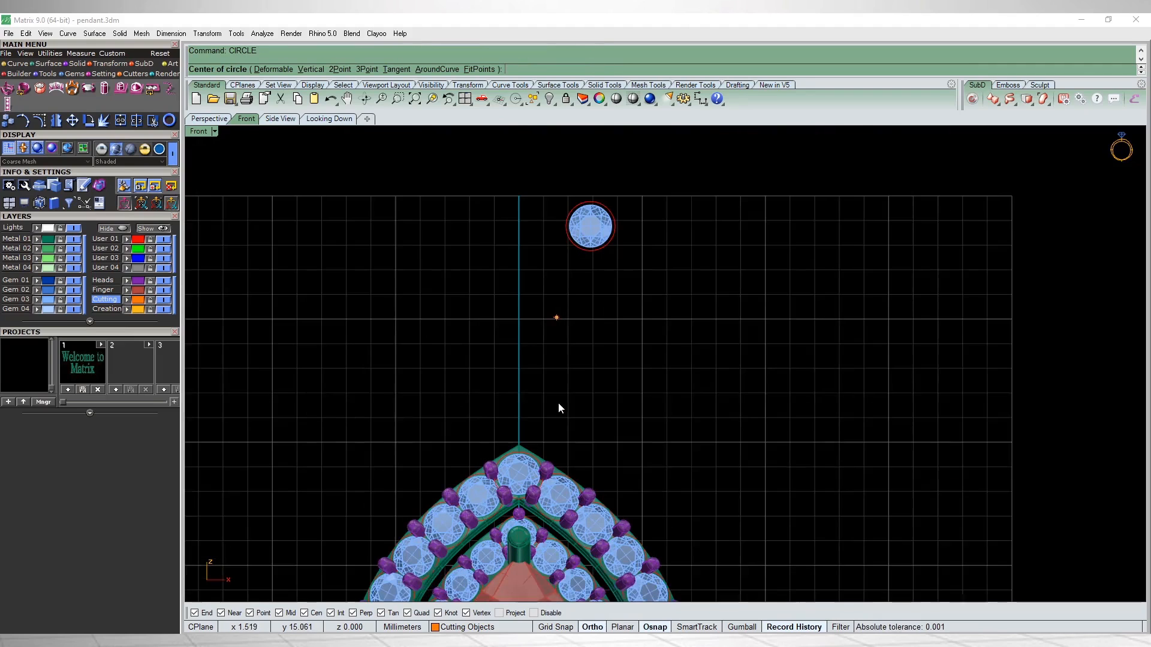
pyautogui.moveTo(557, 318); pyautogui.dragTo(553, 347, button='right')
pyautogui.press('Escape')
# Step: Make Metal 01 the current layer and draw a 0.5 mm diameter circle above the pendant, just left of the vertical axis
pyautogui.click(16, 239)
pyautogui.press('Return')
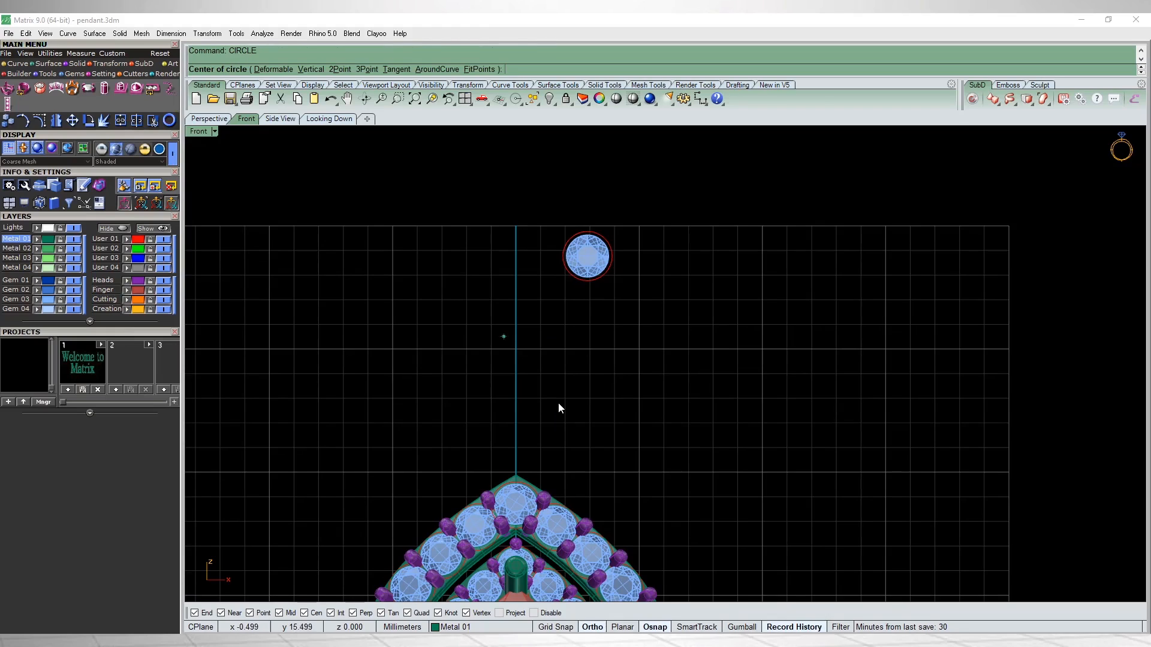
pyautogui.click(479, 315)
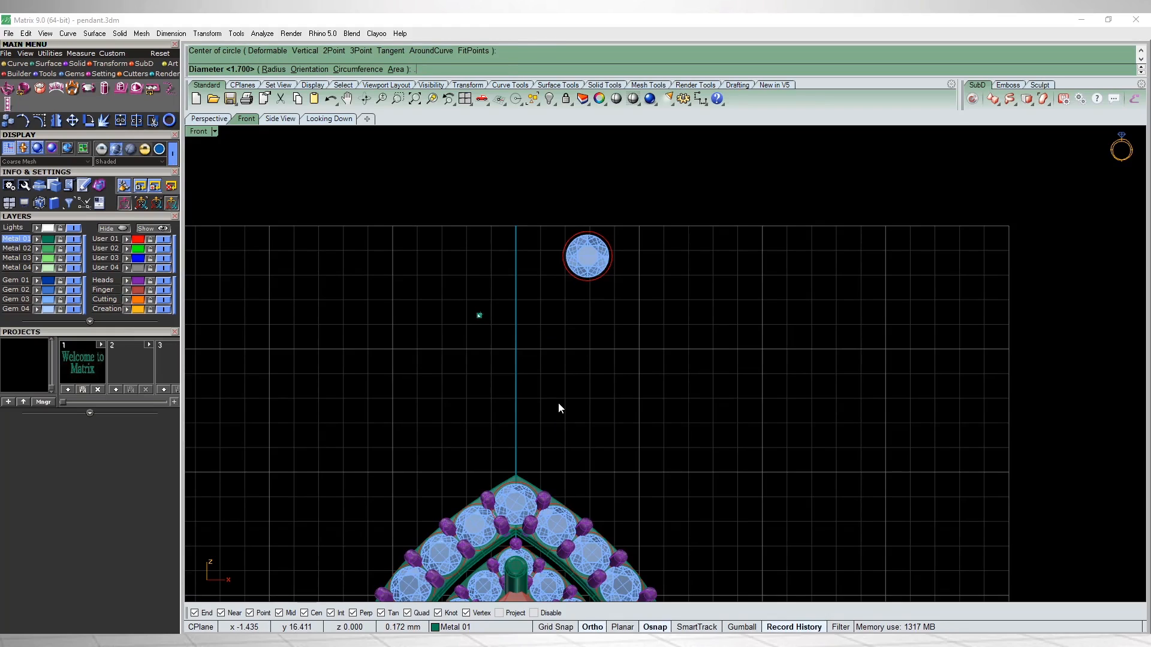
pyautogui.write('.5')
pyautogui.press('Return')
pyautogui.scroll(4, 559, 409)
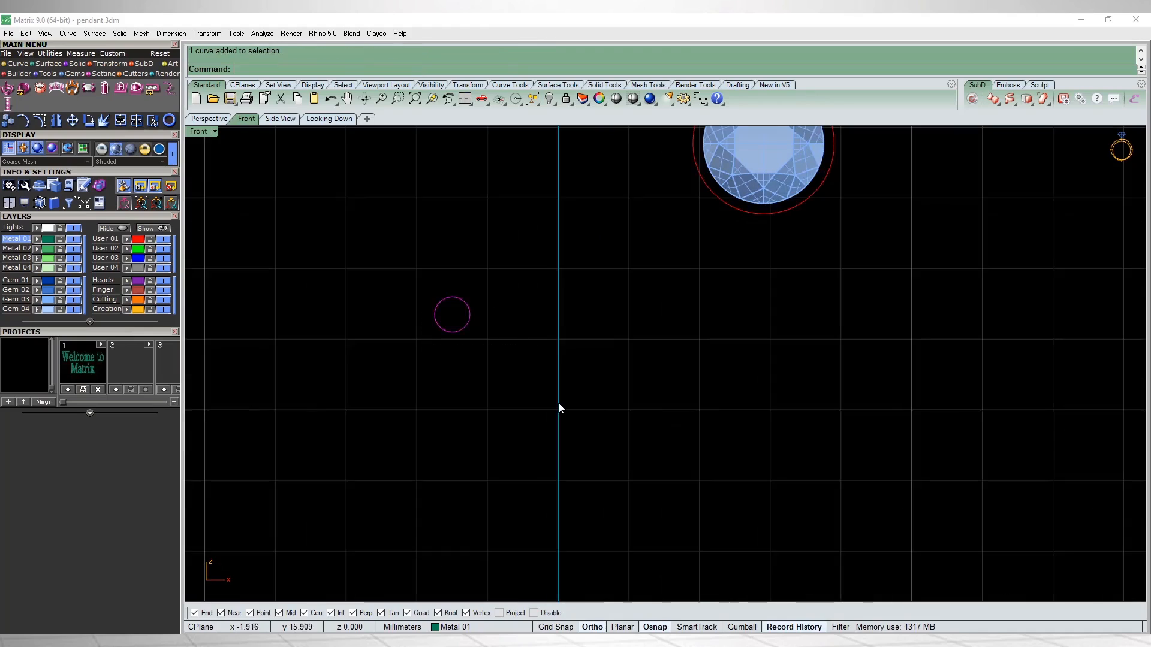
# Step: Place a point at the centre of the 0.5 mm circle above the pendant
pyautogui.scroll(1, 559, 409)
pyautogui.write('Point')
pyautogui.press('Return')
pyautogui.scroll(2, 559, 408)
pyautogui.click(559, 408)
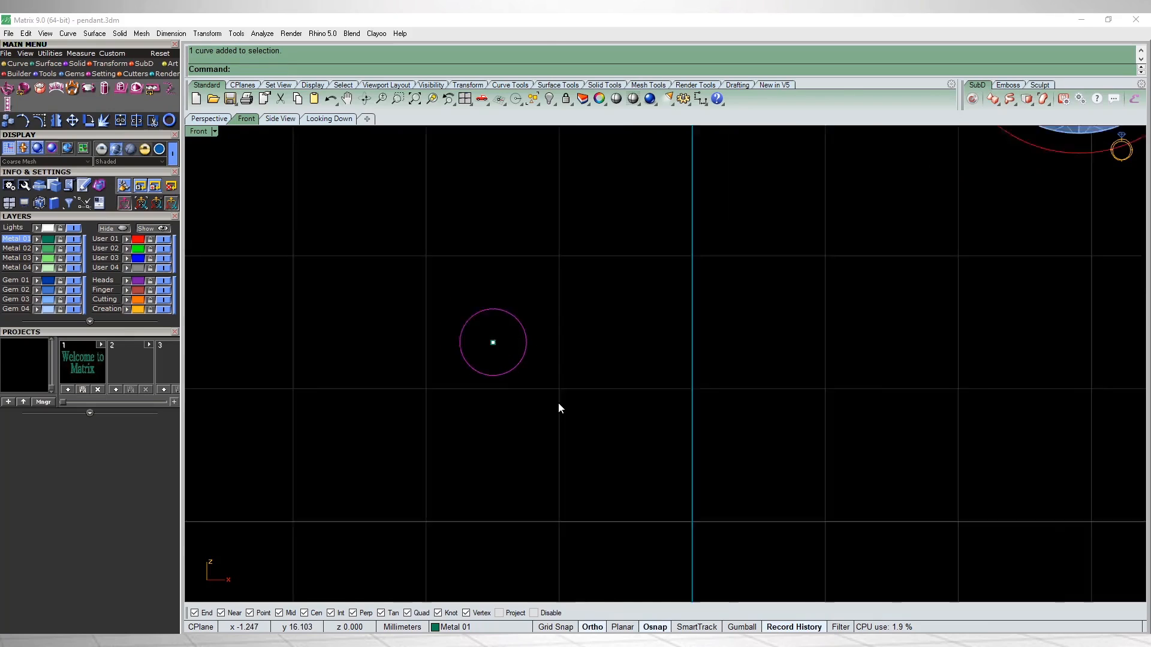
# Step: Extrude the circle to both sides in the side view, forming a solid cylinder about 1.8 mm long
pyautogui.hotkey('ctrl', 'F3')
pyautogui.scroll(-6, 559, 408)
pyautogui.scroll(-4, 559, 408)
pyautogui.moveTo(559, 408); pyautogui.dragTo(520, 413, button='right')
pyautogui.scroll(4, 558, 409)
pyautogui.write('E')
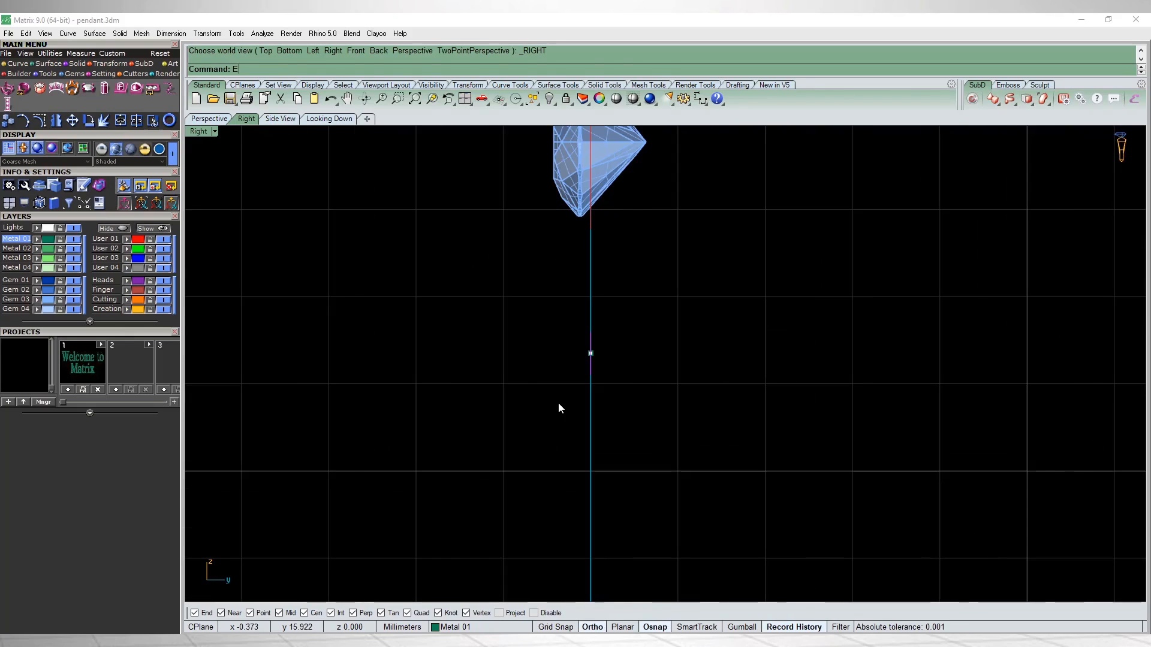
pyautogui.press('Return')
pyautogui.press('Return')
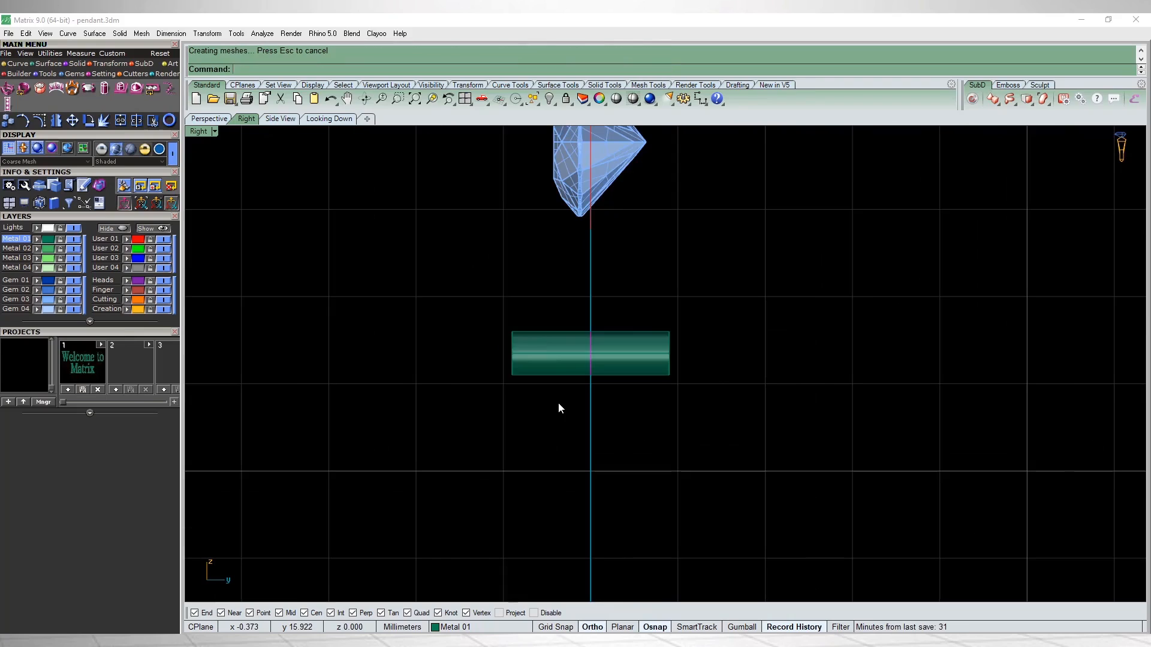
# Step: Create a vertical cutting plane through the middle of the cylinder with CutPlane in the side view
pyautogui.write('CUTPLANE')
pyautogui.press('Return')
pyautogui.click(590, 355)
pyautogui.click(591, 329)
pyautogui.press('Return')
# Step: Move the cutting plane 0.1 mm toward the back of the cylinder
pyautogui.scroll(12, 592, 319)
pyautogui.click(588, 361)
pyautogui.scroll(-4, 597, 339)
pyautogui.write('M')
pyautogui.press('Return')
pyautogui.click(597, 338)
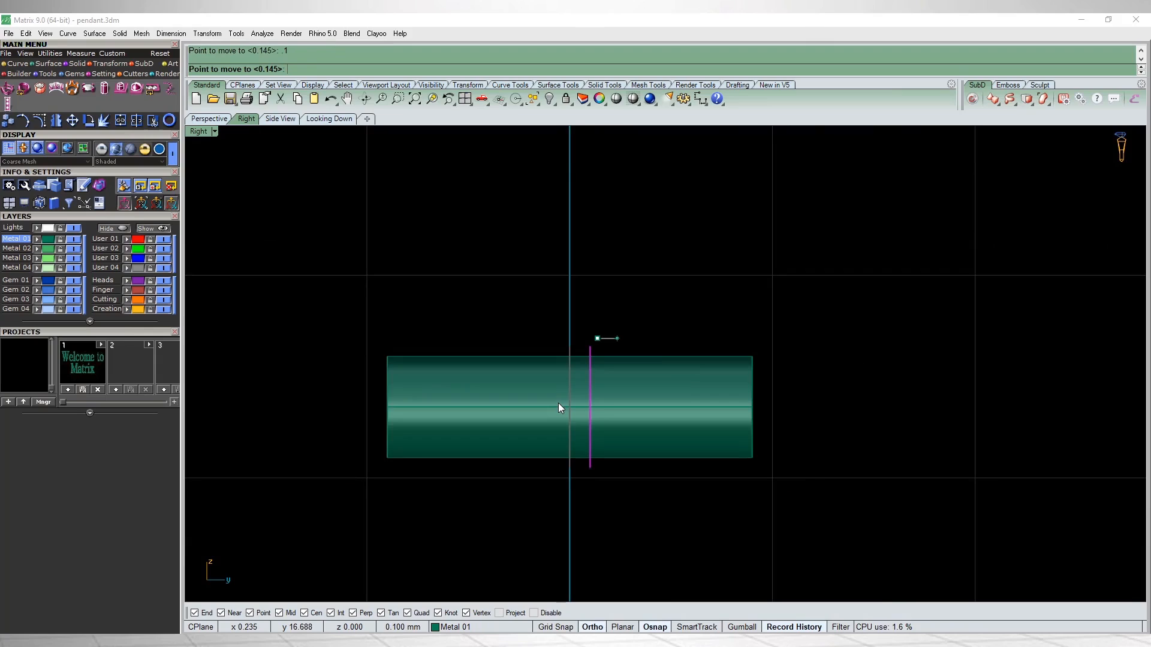
# Step: Extrude the cutting plane into a block reaching past the cylinder's rear end
pyautogui.write('E')
pyautogui.press('Return')
pyautogui.click(783, 403)
# Step: Subtract the block from the cylinder with a Boolean difference and delete the leftover cutting geometry
pyautogui.click(563, 417)
pyautogui.moveTo(564, 421); pyautogui.dragTo(493, 412, button='right')
pyautogui.write('BD')
pyautogui.press('Return')
pyautogui.click(560, 405)
pyautogui.press('Return')
pyautogui.scroll(6, 526, 342)
pyautogui.scroll(-4, 559, 404)
pyautogui.press('Delete')
# Step: Fillet the front edge of the shortened cylinder with a 0.2 mm radius to give the prong a rounded tip
pyautogui.scroll(-4, 558, 404)
pyautogui.hotkey('ctrl', 'F2')
pyautogui.scroll(-4, 558, 404)
pyautogui.scroll(-3, 558, 407)
pyautogui.hotkey('ctrl', 'F3')
pyautogui.write('fe')
pyautogui.press('Return')
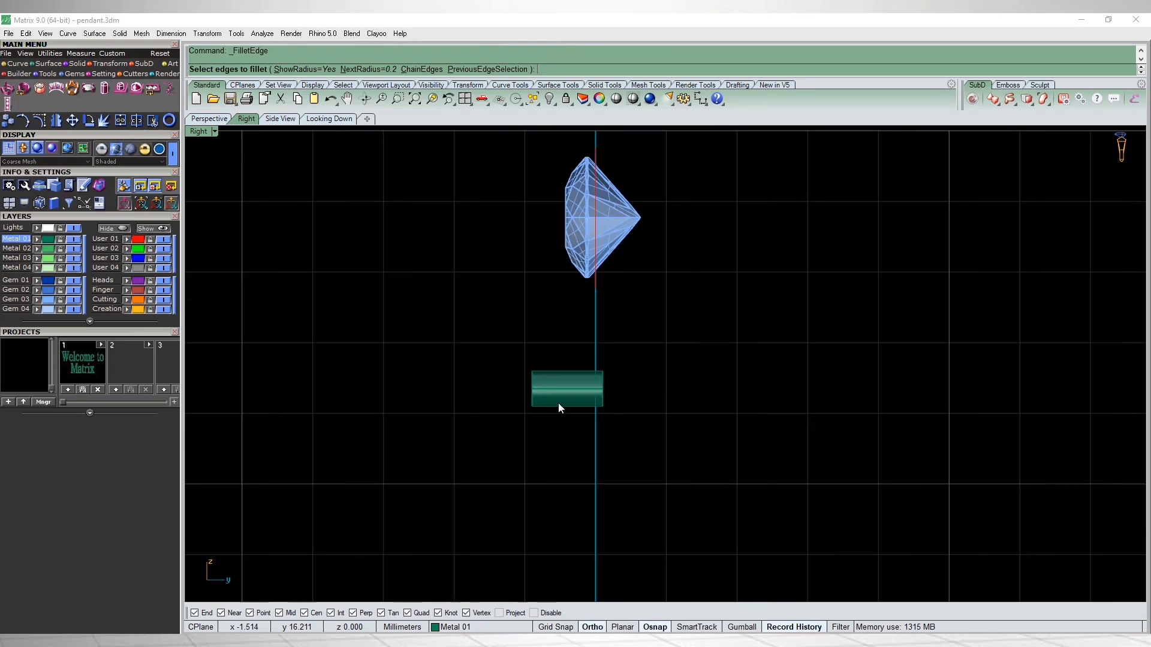
pyautogui.press('Return')
pyautogui.moveTo(535, 427); pyautogui.dragTo(502, 334)
pyautogui.press('Return')
pyautogui.press('Return')
# Step: Set up Orient on Surface for the rounded prong, taking its centre point as the base point
pyautogui.hotkey('ctrl', 'F2')
pyautogui.moveTo(559, 408); pyautogui.dragTo(535, 420, button='right')
pyautogui.scroll(10, 559, 407)
pyautogui.click(559, 408)
pyautogui.scroll(6, 559, 407)
pyautogui.write('os')
pyautogui.press('Return')
pyautogui.click(558, 407)
pyautogui.scroll(-8, 559, 407)
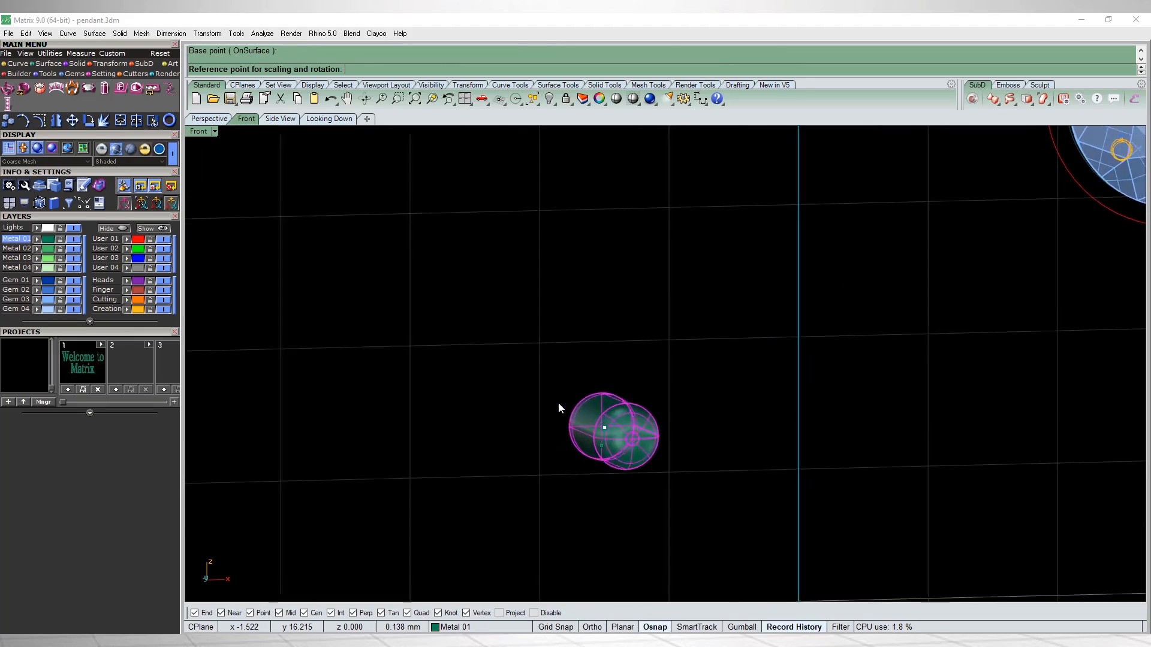
pyautogui.scroll(-3, 559, 408)
pyautogui.press('Return')
# Step: Place a rigid, unscaled copy of the prong on the outer halo surface, centred at its pointed tip above the top gem
pyautogui.scroll(-4, 559, 407)
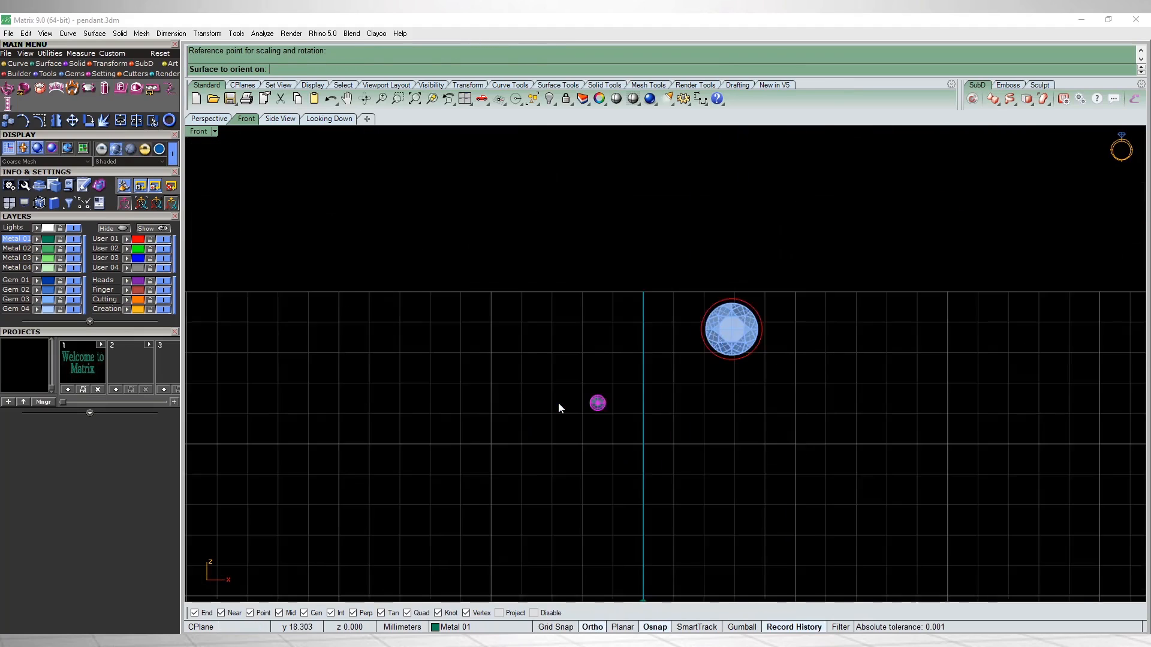
pyautogui.scroll(12, 558, 407)
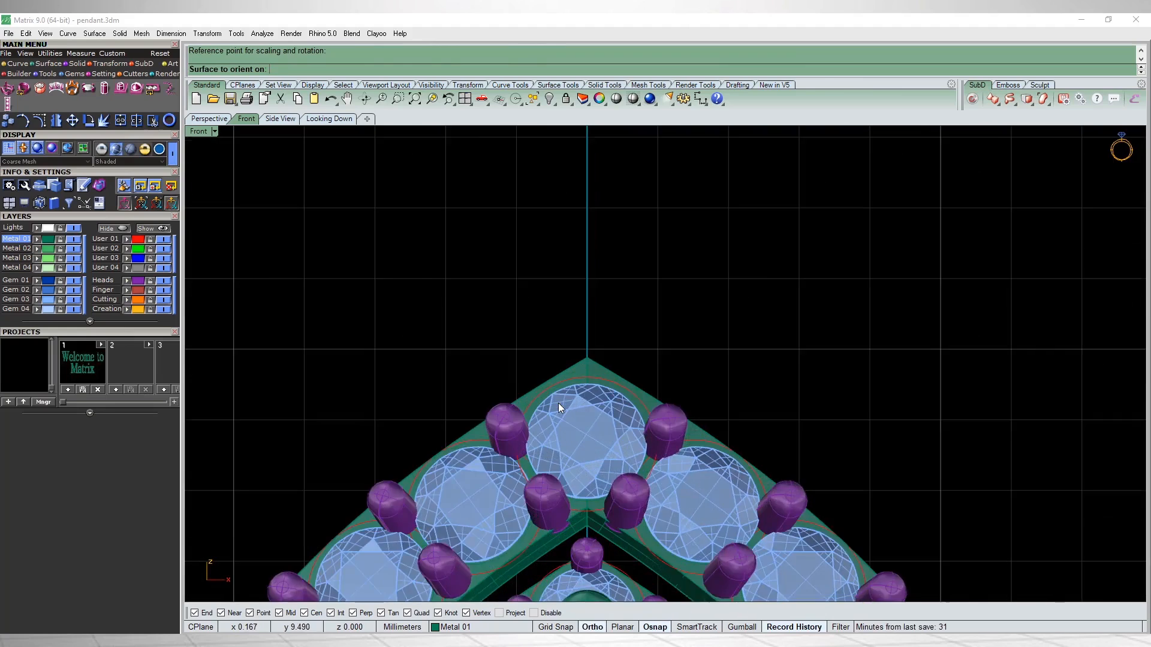
pyautogui.scroll(1, 559, 408)
pyautogui.click(559, 407)
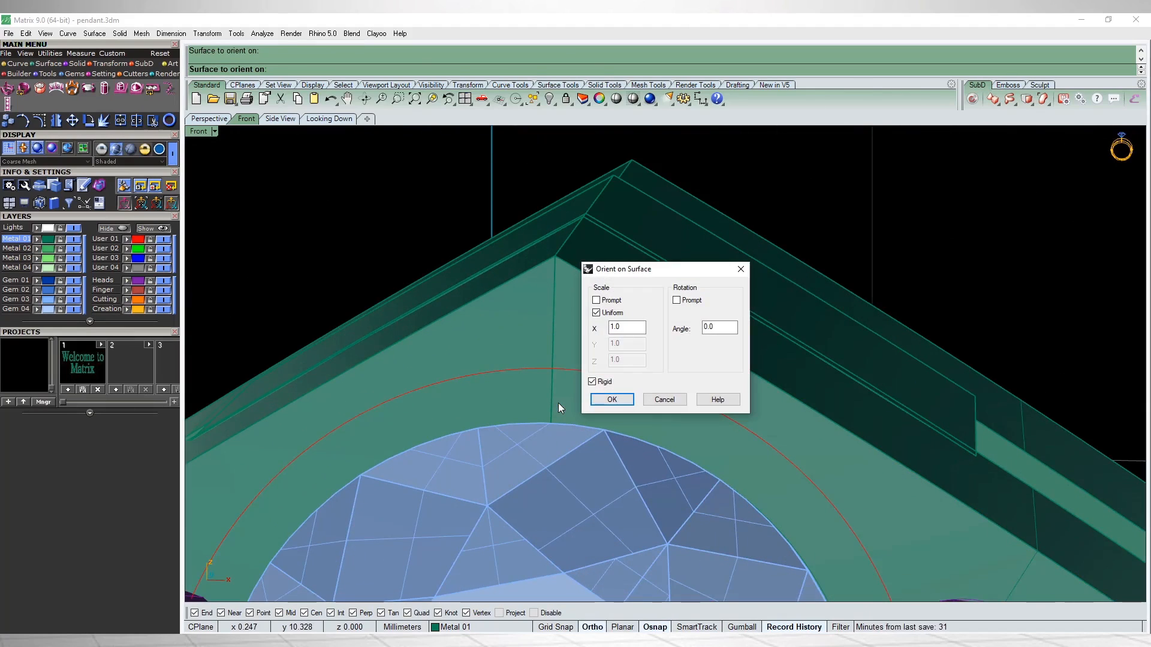
pyautogui.press('Return')
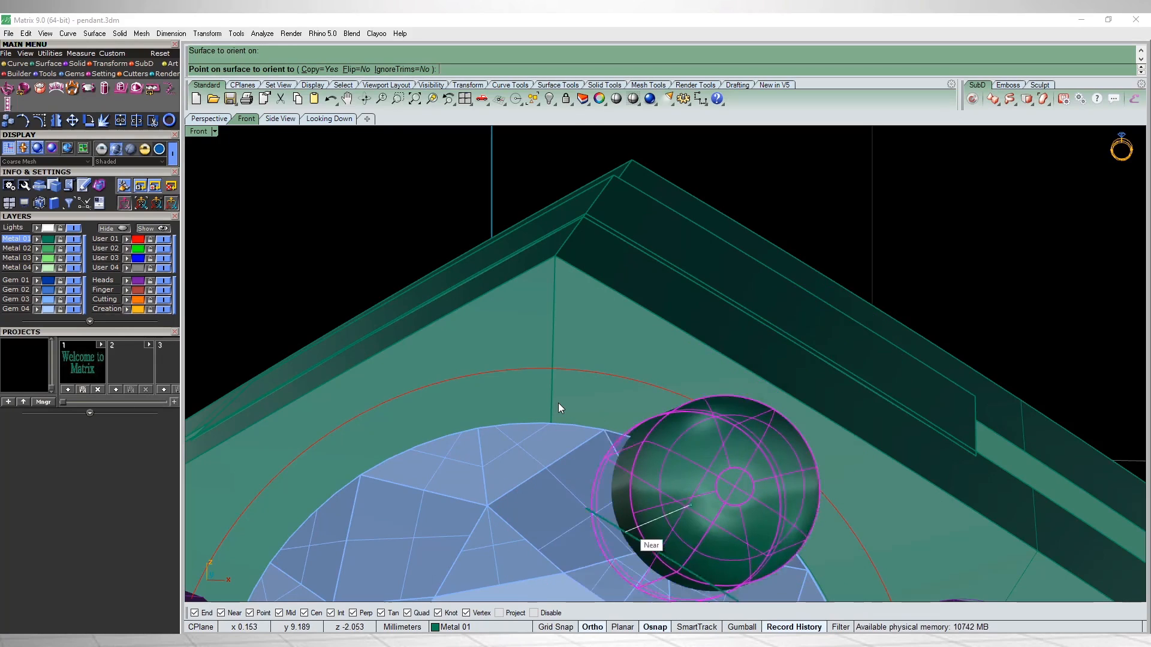
pyautogui.press('alt')
pyautogui.scroll(-3, 559, 407)
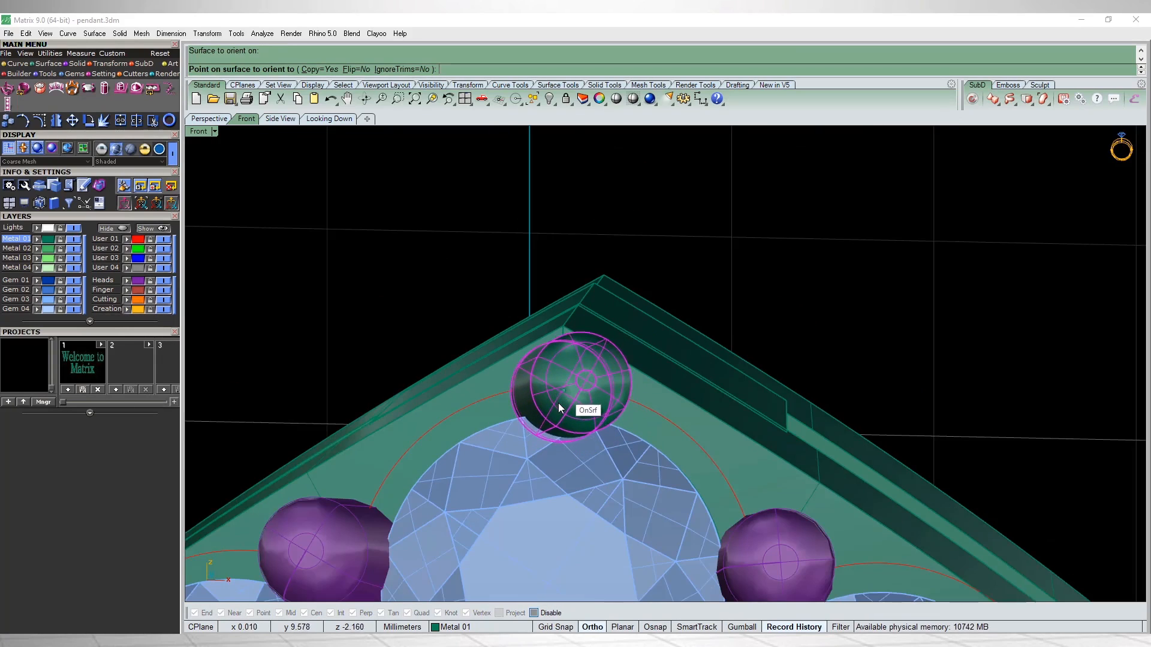
pyautogui.moveTo(559, 408); pyautogui.dragTo(559, 407, button='right')
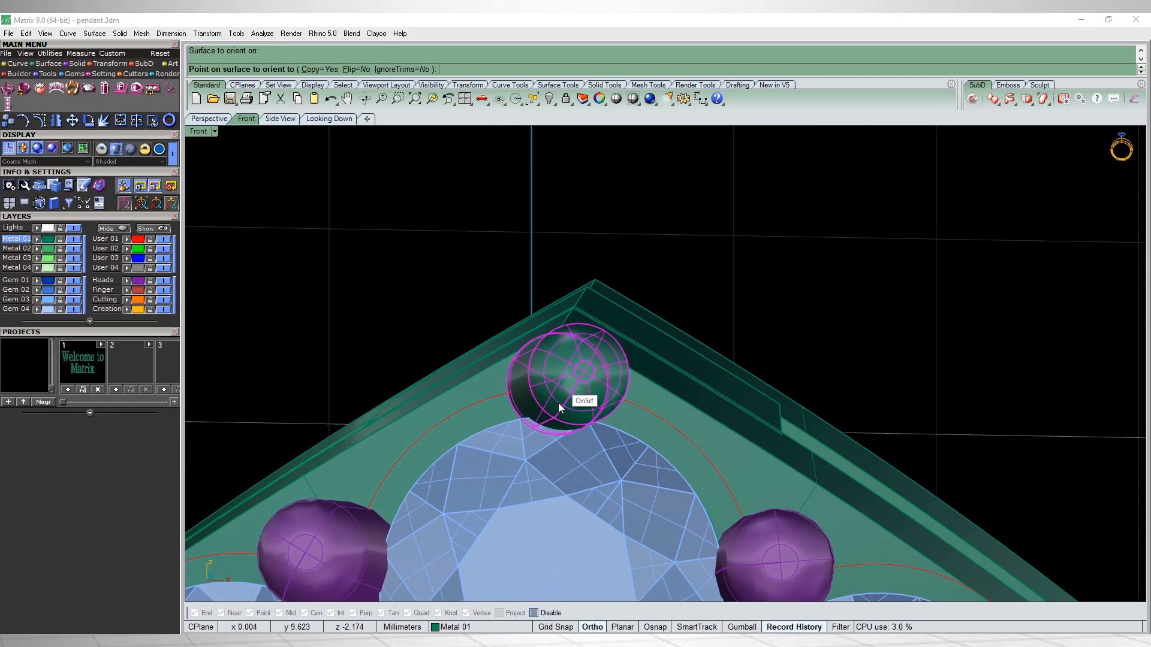
pyautogui.click(559, 408)
pyautogui.rightClick(559, 407)
pyautogui.click(558, 408)
# Step: Rotate the tip prong about its base in the top view so it stands straight on the pendant's centreline
pyautogui.scroll(-5, 558, 408)
pyautogui.hotkey('ctrl', 'F1')
pyautogui.scroll(-1, 559, 408)
pyautogui.moveTo(559, 408); pyautogui.dragTo(540, 492, button='right')
pyautogui.write('r')
pyautogui.press('Return')
pyautogui.scroll(5, 558, 407)
pyautogui.click(525, 317)
pyautogui.click(651, 464)
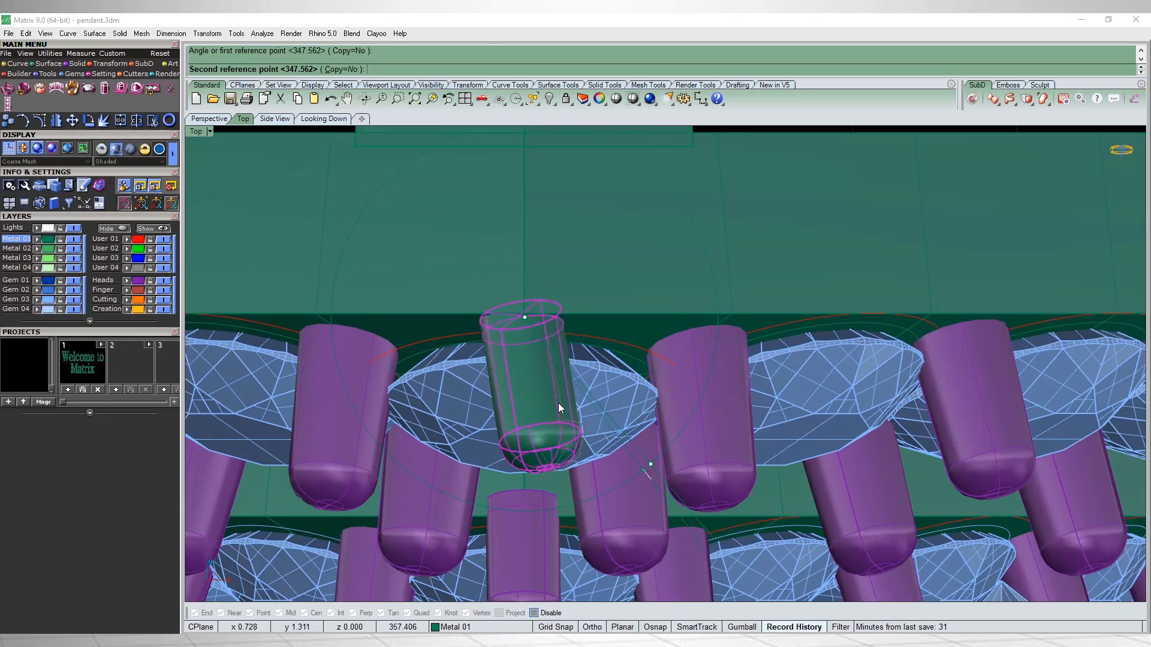
pyautogui.keyDown('shift'); pyautogui.click(632, 509); pyautogui.keyUp('shift')
# Step: Examine the outer halo prongs from above and from the side, comparing their length and seating in the metal
pyautogui.click(690, 399)
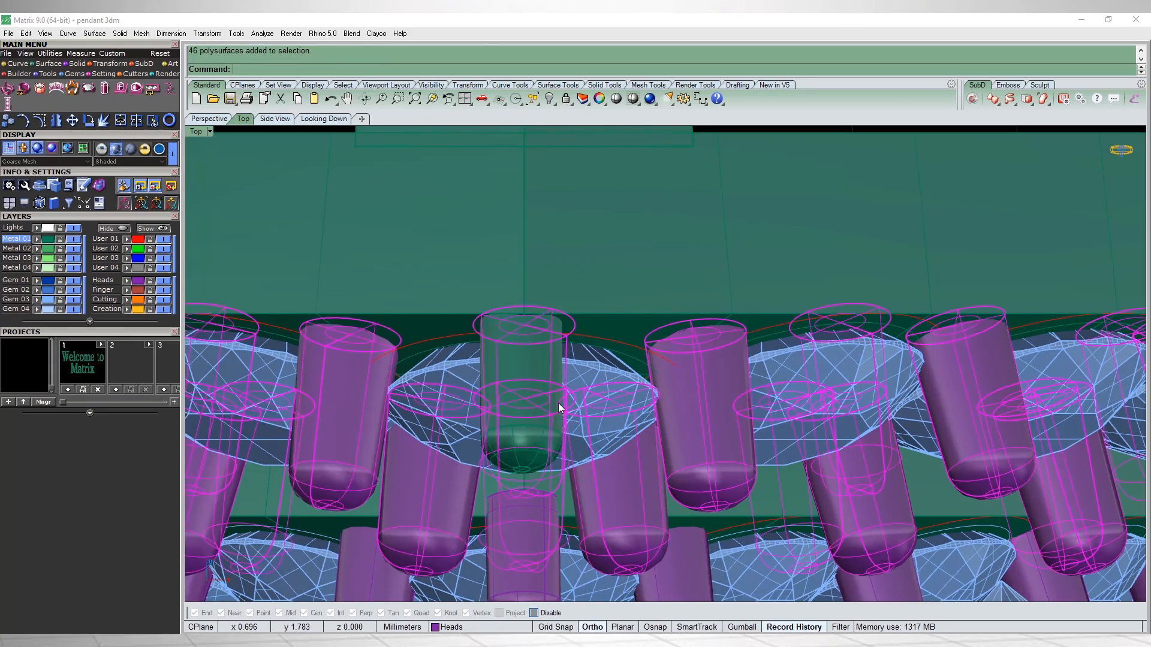
pyautogui.scroll(-4, 637, 392)
pyautogui.press('Escape')
pyautogui.scroll(-5, 559, 408)
pyautogui.moveTo(559, 408); pyautogui.dragTo(384, 300, button='right')
pyautogui.scroll(-3, 559, 408)
pyautogui.scroll(6, 559, 408)
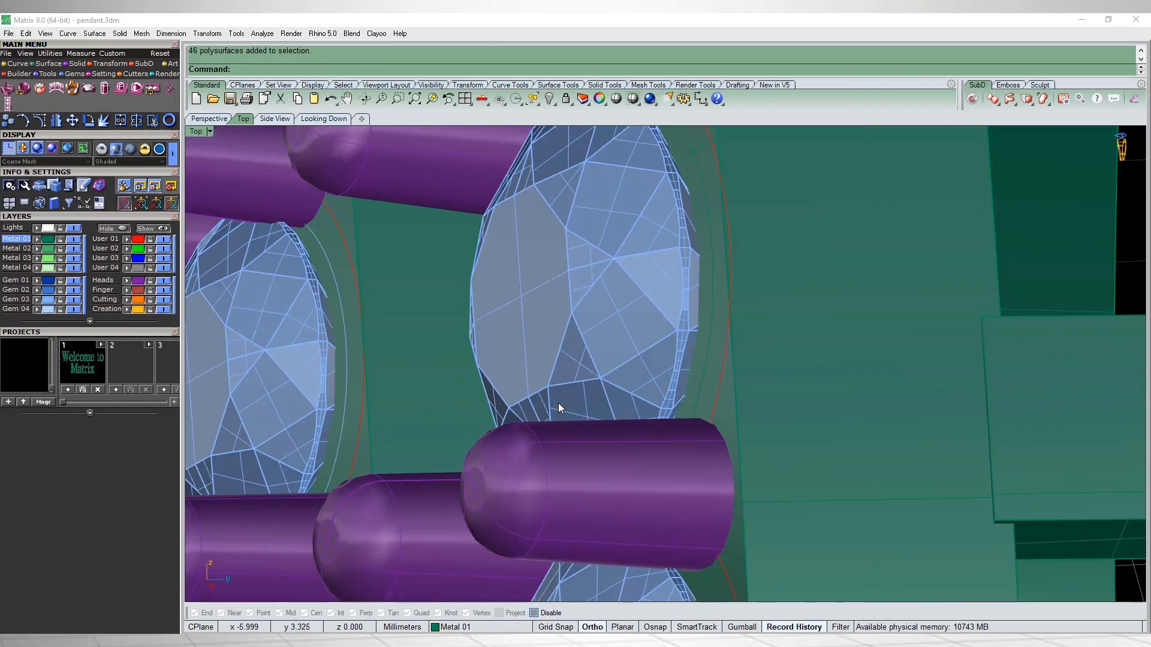
pyautogui.scroll(-2, 559, 407)
pyautogui.scroll(-7, 559, 408)
# Step: Assign the new prong at the outer halo's pointed tip to the Heads layer
pyautogui.hotkey('ctrl', 'F2')
pyautogui.scroll(-6, 559, 408)
pyautogui.moveTo(559, 408); pyautogui.dragTo(654, 479, button='right')
pyautogui.scroll(6, 559, 408)
pyautogui.scroll(4, 521, 362)
pyautogui.click(524, 339)
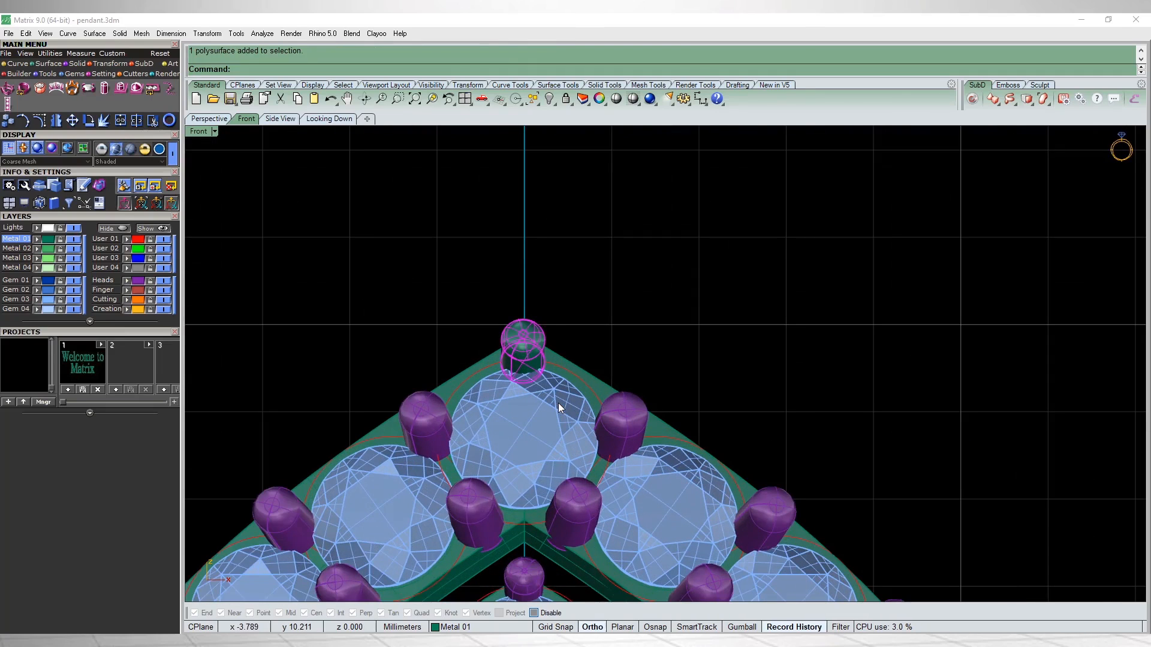
pyautogui.click(126, 280)
pyautogui.press('Escape')
# Step: Move the tip prong slightly in the side view to adjust how deeply its base sits in the halo metal
pyautogui.moveTo(559, 407); pyautogui.dragTo(612, 429, button='right')
pyautogui.scroll(7, 559, 407)
pyautogui.scroll(-5, 559, 407)
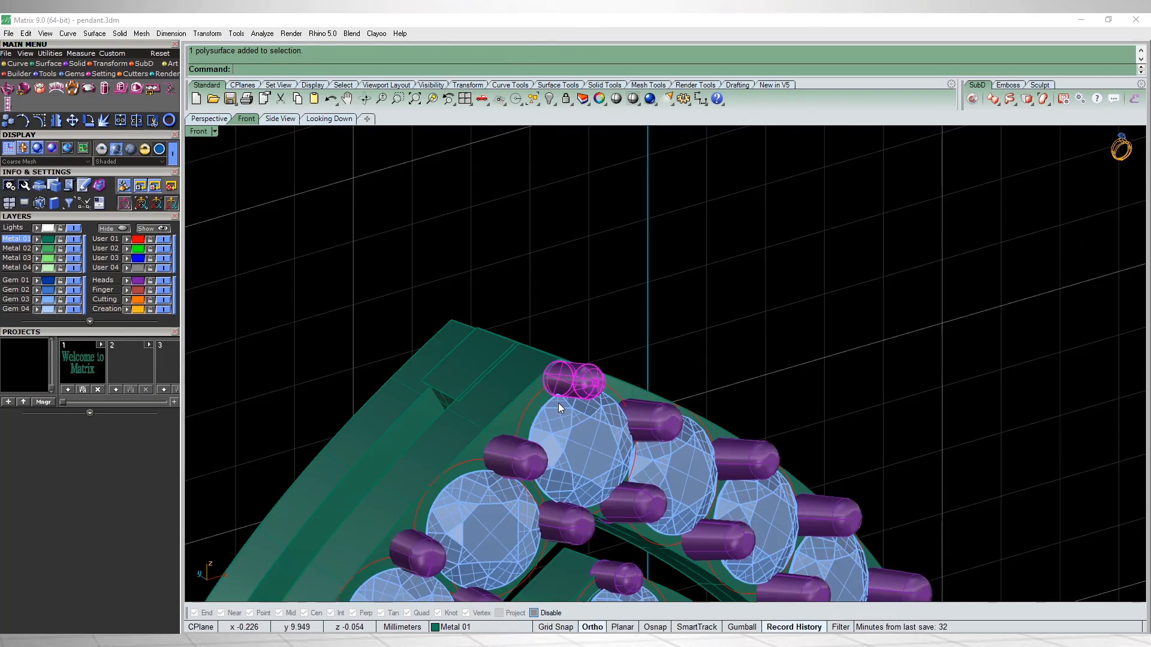
pyautogui.press('F3')
pyautogui.scroll(8, 559, 408)
pyautogui.press('m')
pyautogui.press('Return')
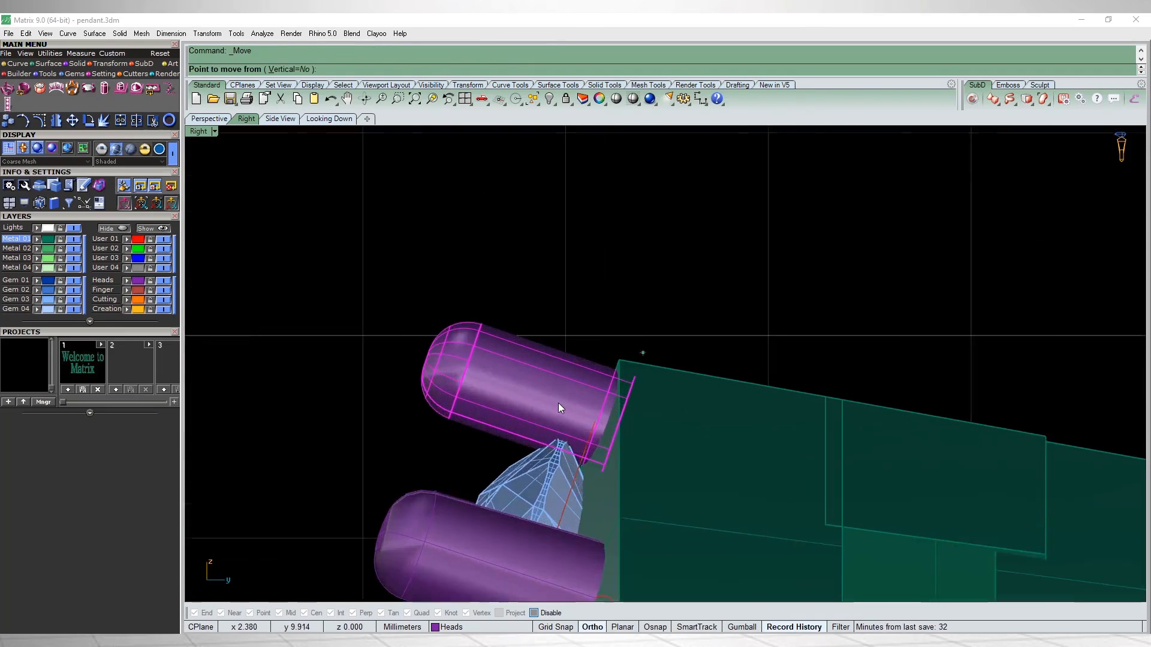
pyautogui.scroll(6, 559, 408)
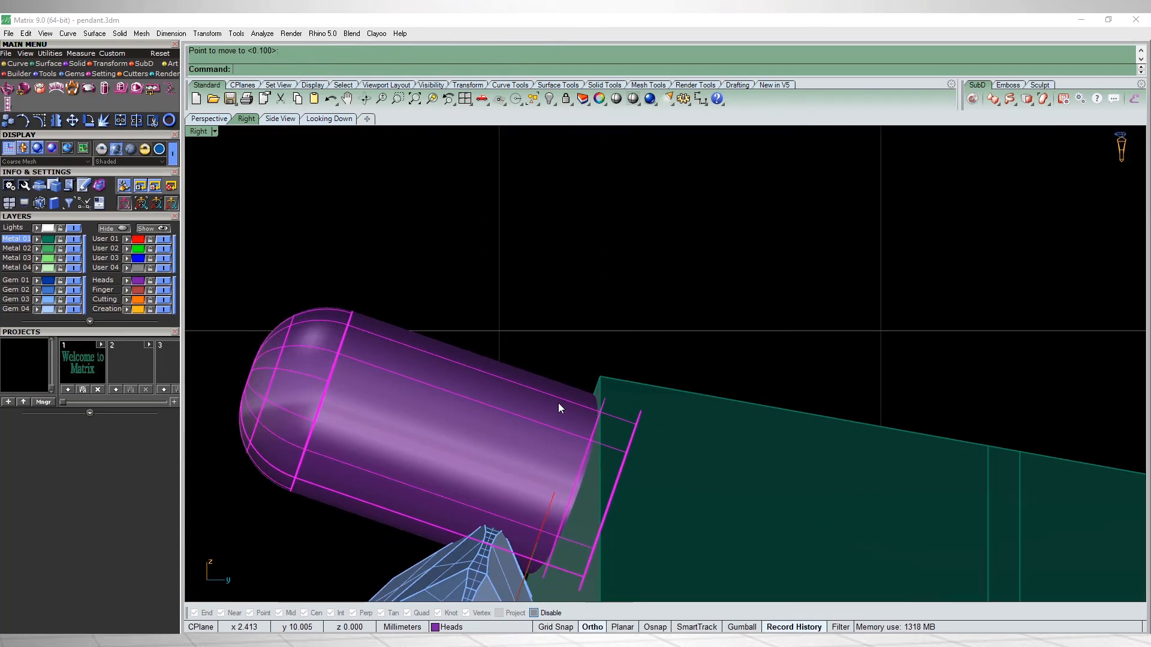
# Step: Preview the pendant with the Shade command, examine the tip prong from several angles, and restore the front view
pyautogui.scroll(-9, 559, 408)
pyautogui.press('F2')
pyautogui.press('Escape')
pyautogui.scroll(-16, 559, 409)
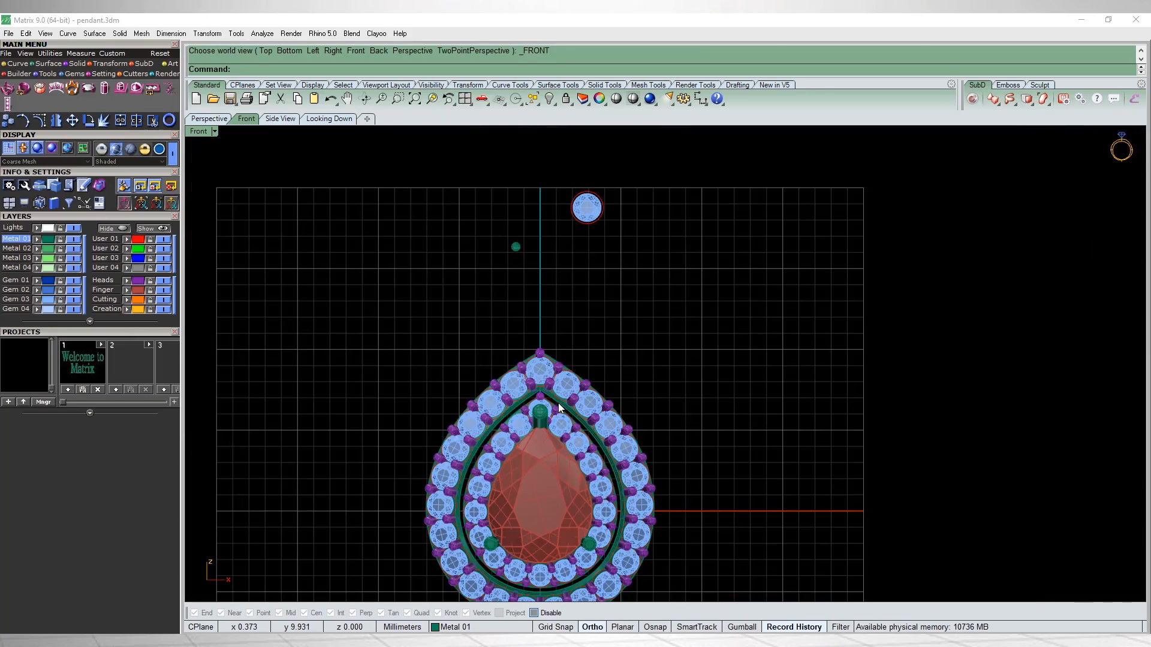
pyautogui.write('SHADE')
pyautogui.press('Return')
pyautogui.scroll(10, 559, 408)
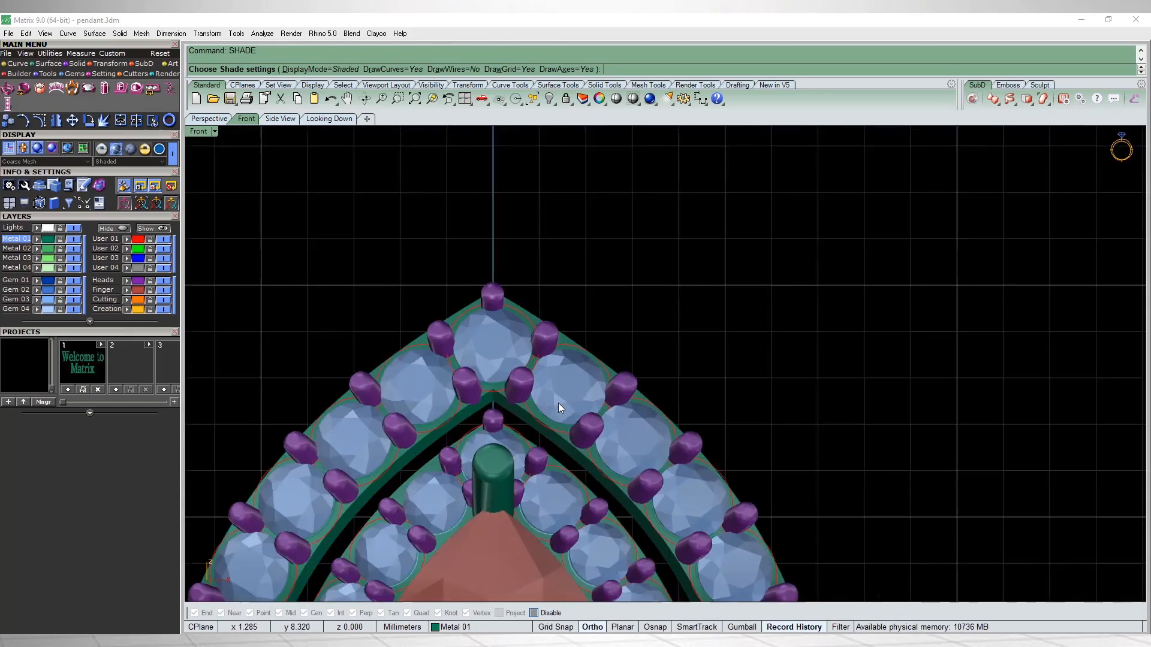
pyautogui.scroll(-6, 559, 408)
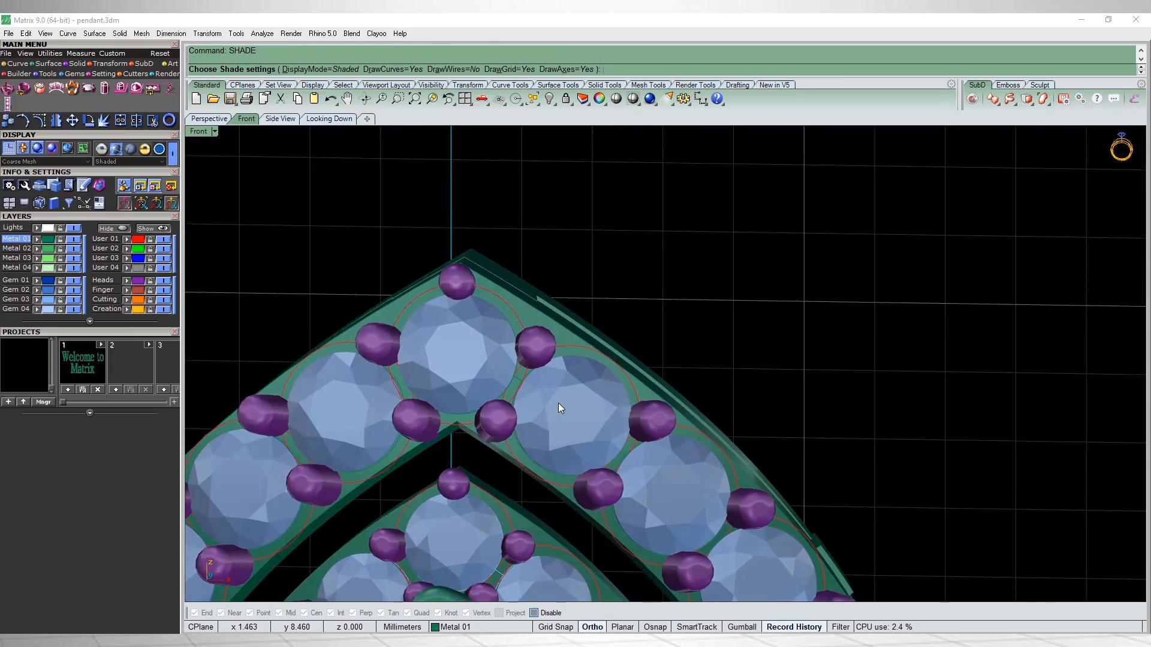
pyautogui.scroll(-2, 559, 408)
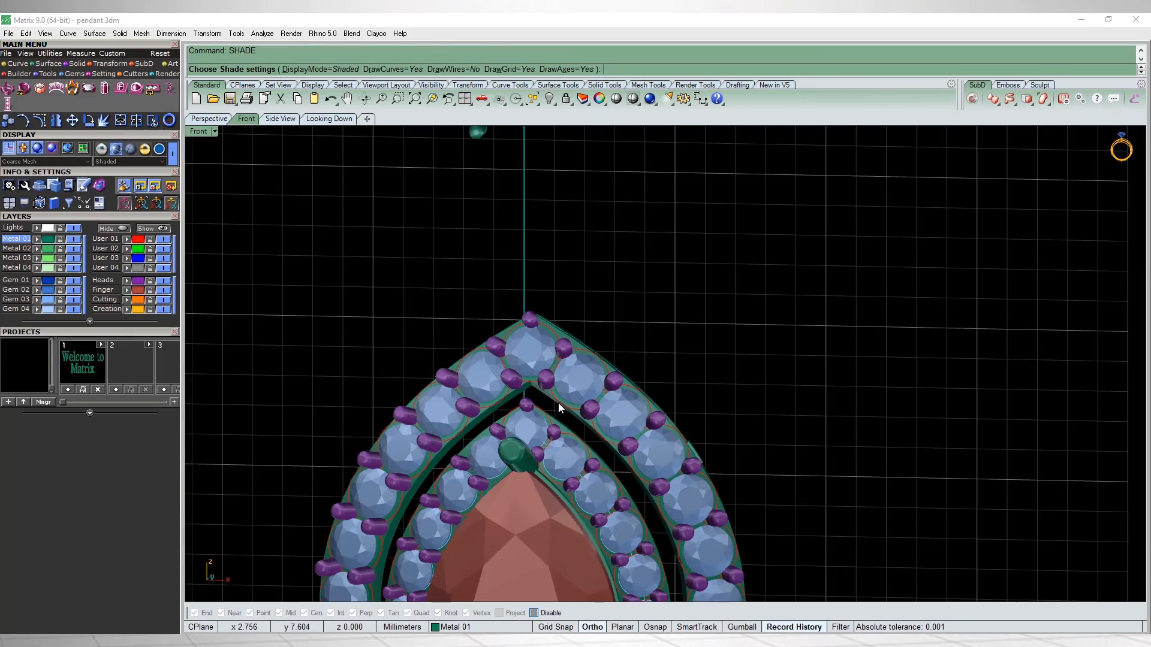
pyautogui.scroll(2, 559, 408)
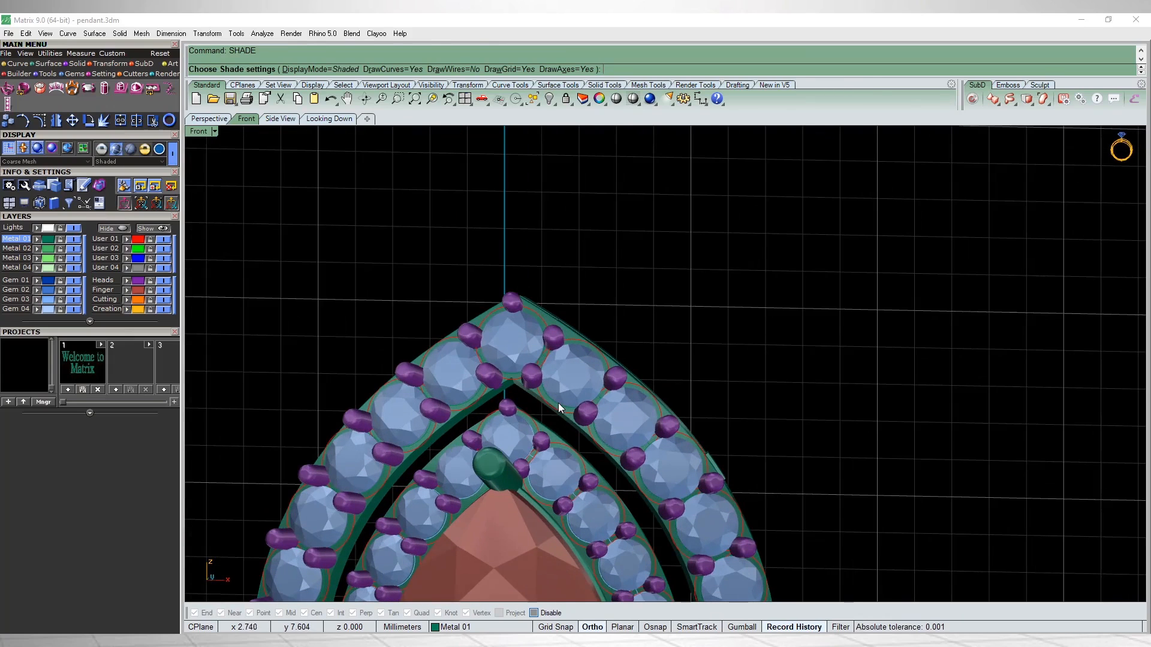
pyautogui.scroll(8, 559, 408)
pyautogui.moveTo(558, 408); pyautogui.dragTo(558, 409, button='right')
pyautogui.scroll(-6, 558, 408)
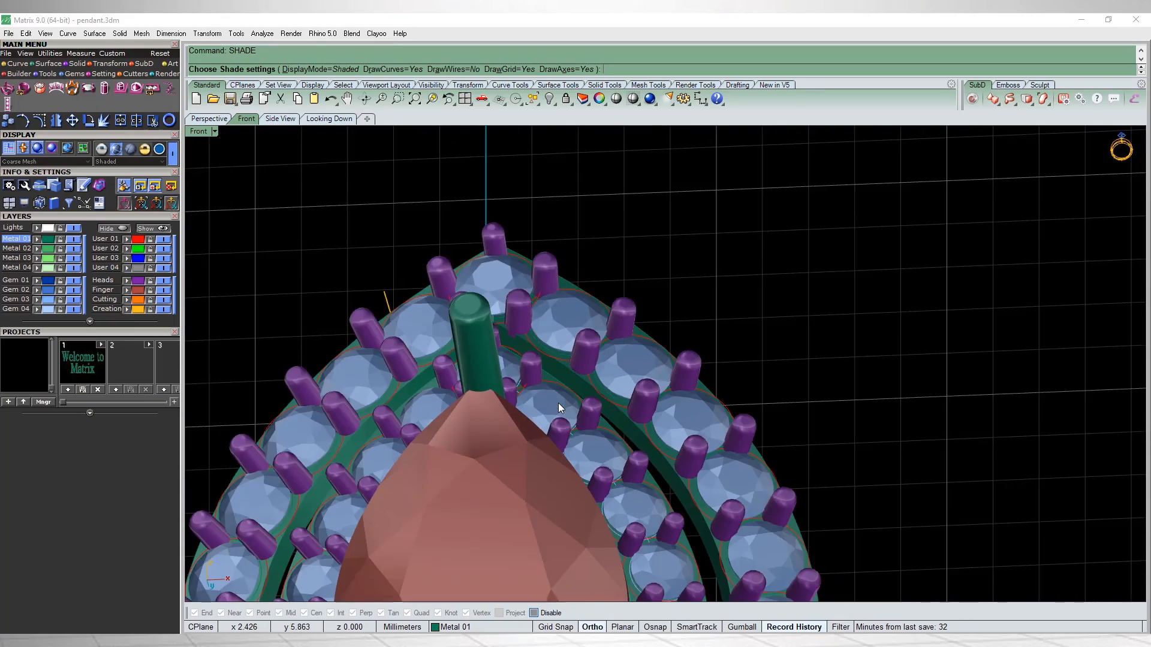
pyautogui.scroll(-6, 558, 407)
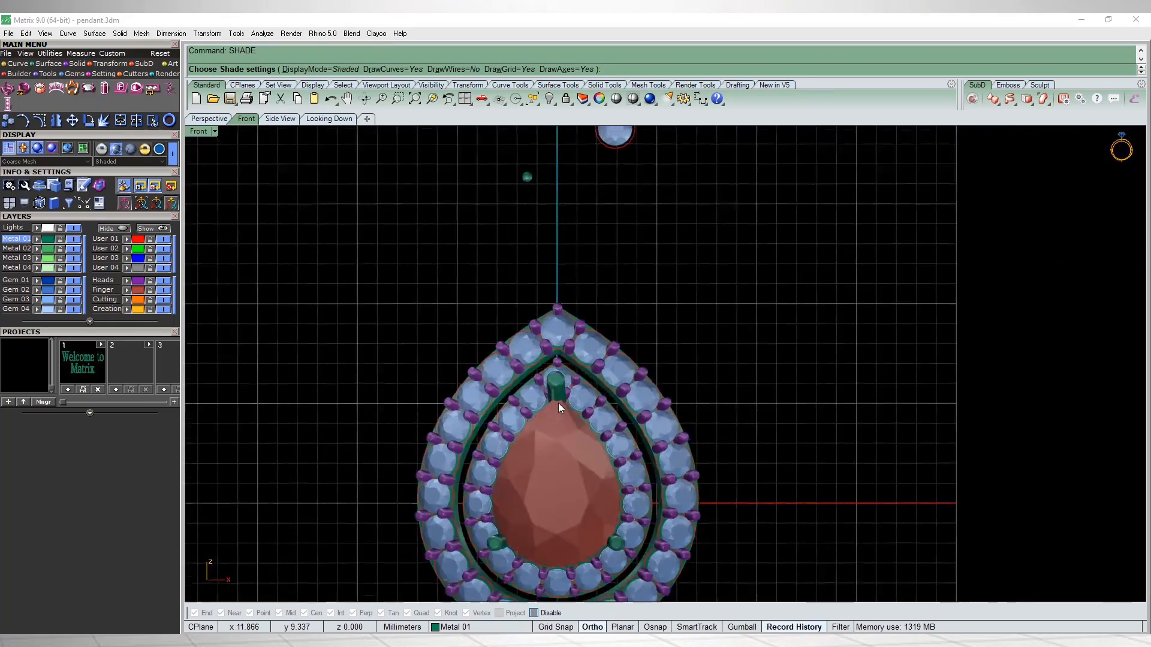
pyautogui.moveTo(559, 407); pyautogui.dragTo(558, 407, button='right')
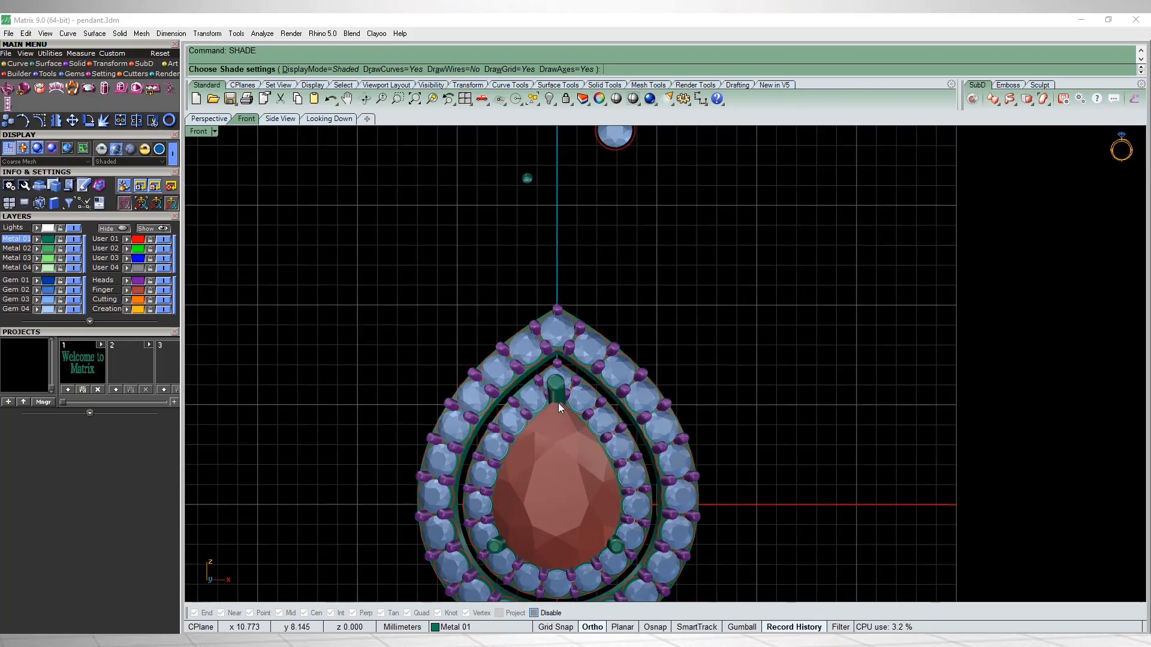
pyautogui.press('Escape')
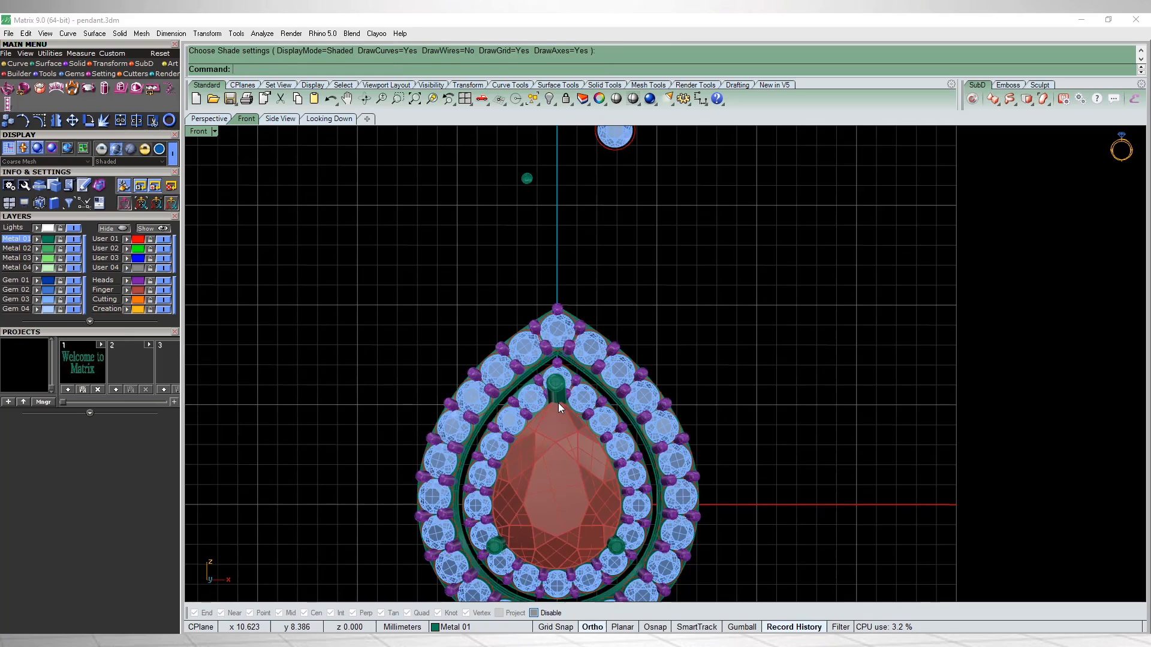
pyautogui.write('F')
pyautogui.press('Return')
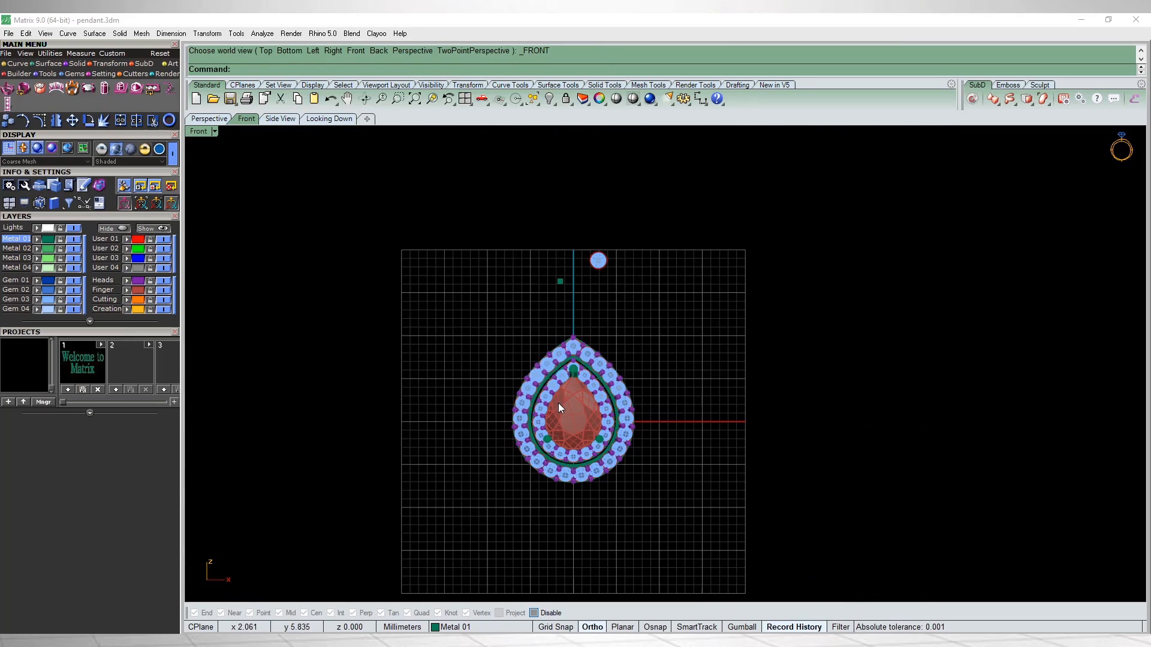
# Step: Hide the loose gem and spare prong above the pendant by selecting the pendant and inverting the selection
pyautogui.scroll(4, 558, 408)
pyautogui.scroll(-4, 559, 408)
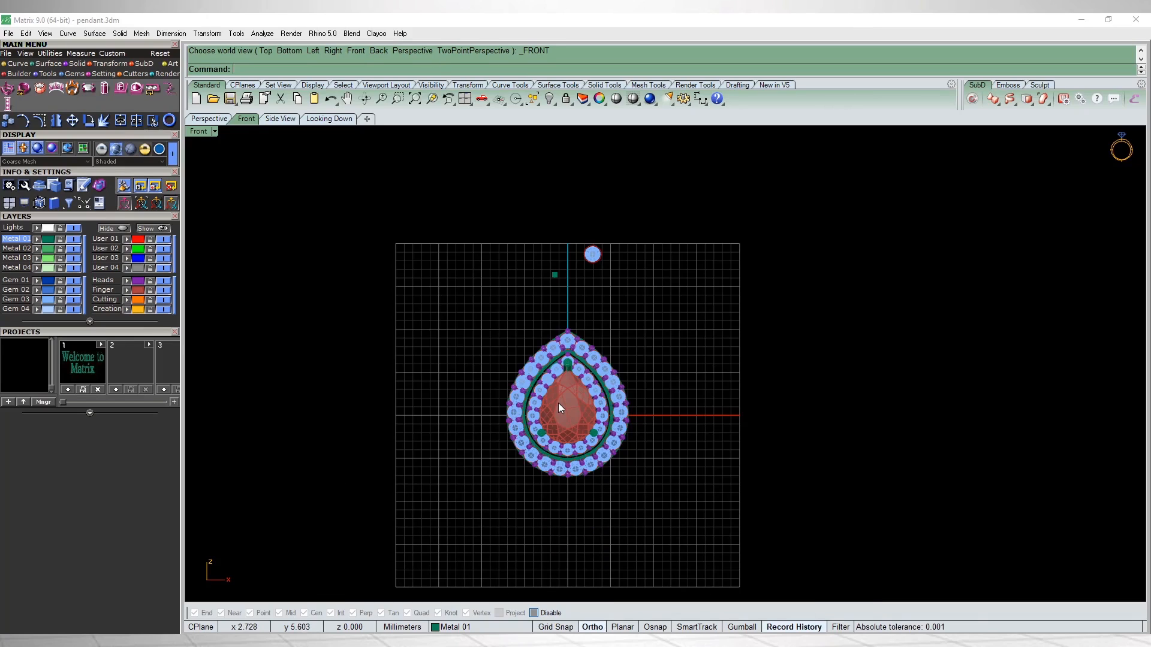
pyautogui.hotkey('ctrl', 'a')
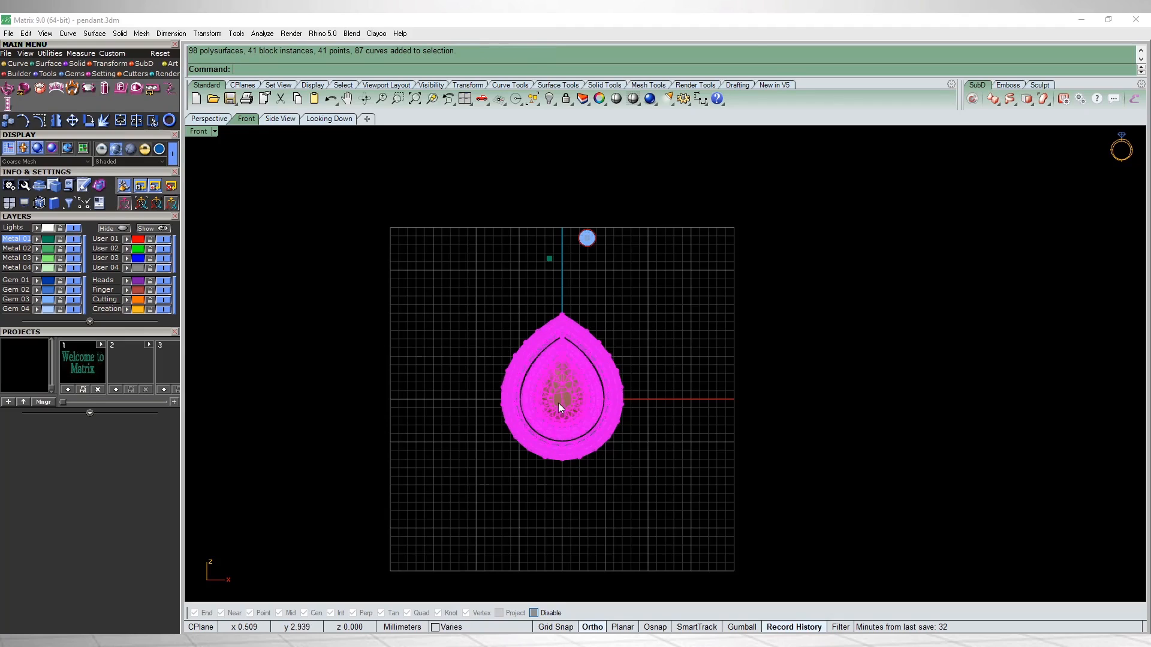
pyautogui.write('Invert')
pyautogui.press('Return')
pyautogui.hotkey('ctrl', 'h')
# Step: Draw a vertical line from the origin up past the pendant's pointed tip
pyautogui.moveTo(560, 408); pyautogui.dragTo(520, 482, button='right')
pyautogui.write('line')
pyautogui.press('Return')
pyautogui.write('0')
pyautogui.press('Return')
pyautogui.click(521, 315)
# Step: Offset the vertical line 0.35 mm to both sides
pyautogui.moveTo(555, 324); pyautogui.dragTo(514, 347)
pyautogui.scroll(10, 518, 352)
pyautogui.write('o')
pyautogui.press('Return')
pyautogui.write('b')
pyautogui.press('Return')
pyautogui.press('Return')
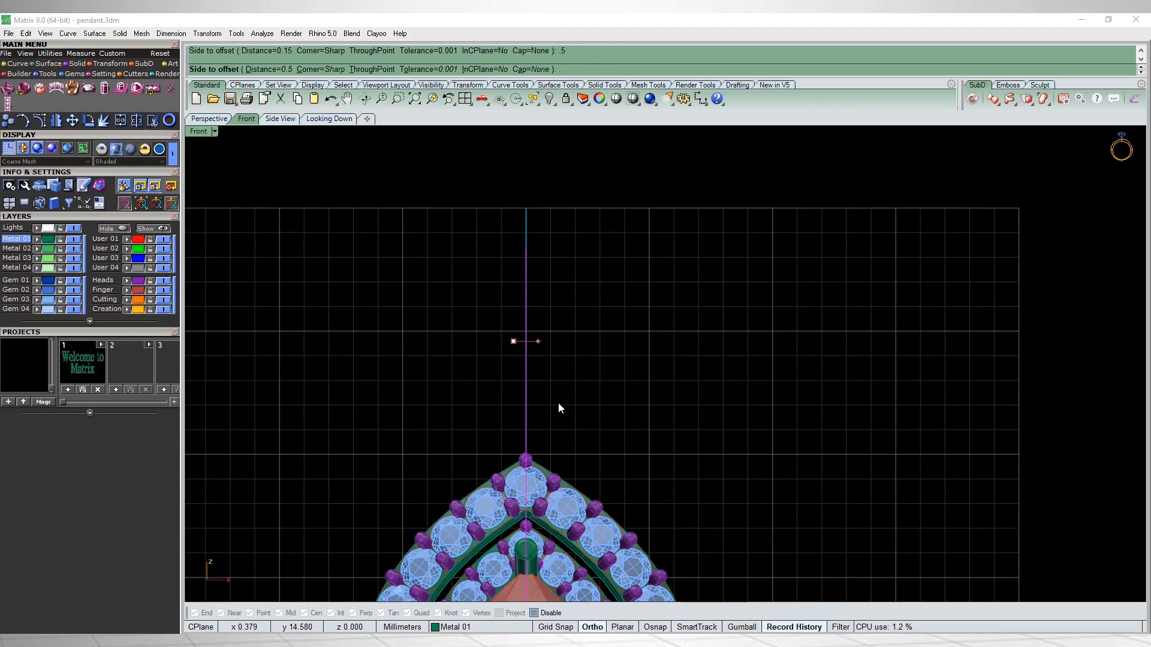
pyautogui.write('.4')
pyautogui.press('Return')
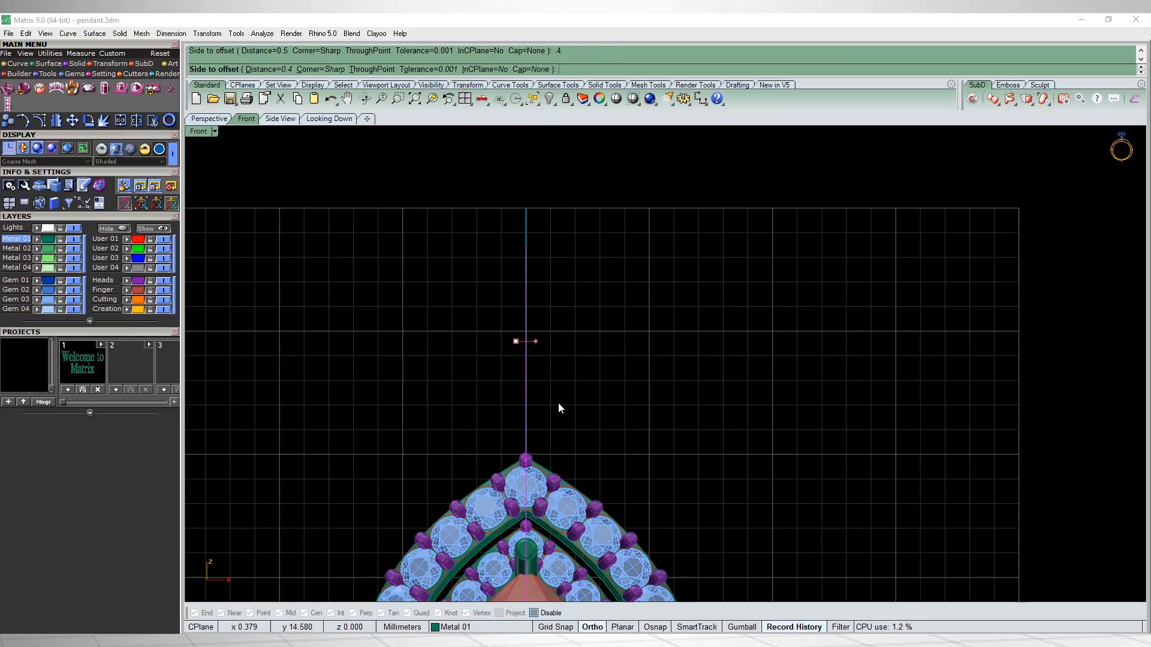
pyautogui.write('.35')
pyautogui.press('Return')
pyautogui.click(559, 405)
pyautogui.scroll(6, 559, 405)
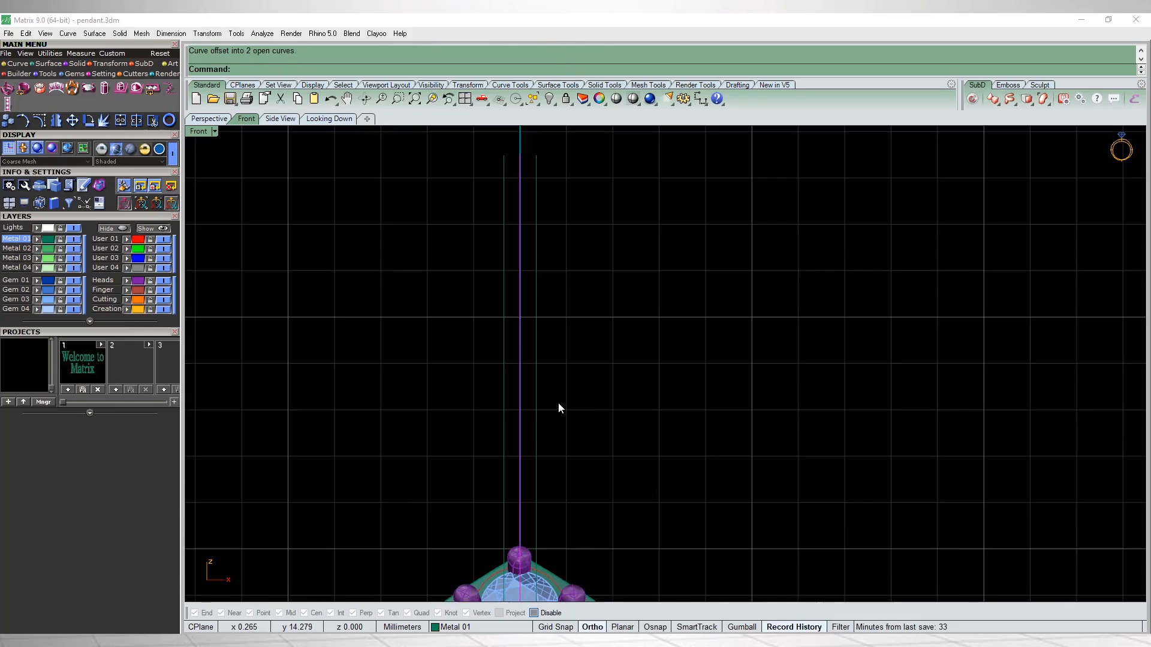
pyautogui.scroll(-8, 559, 408)
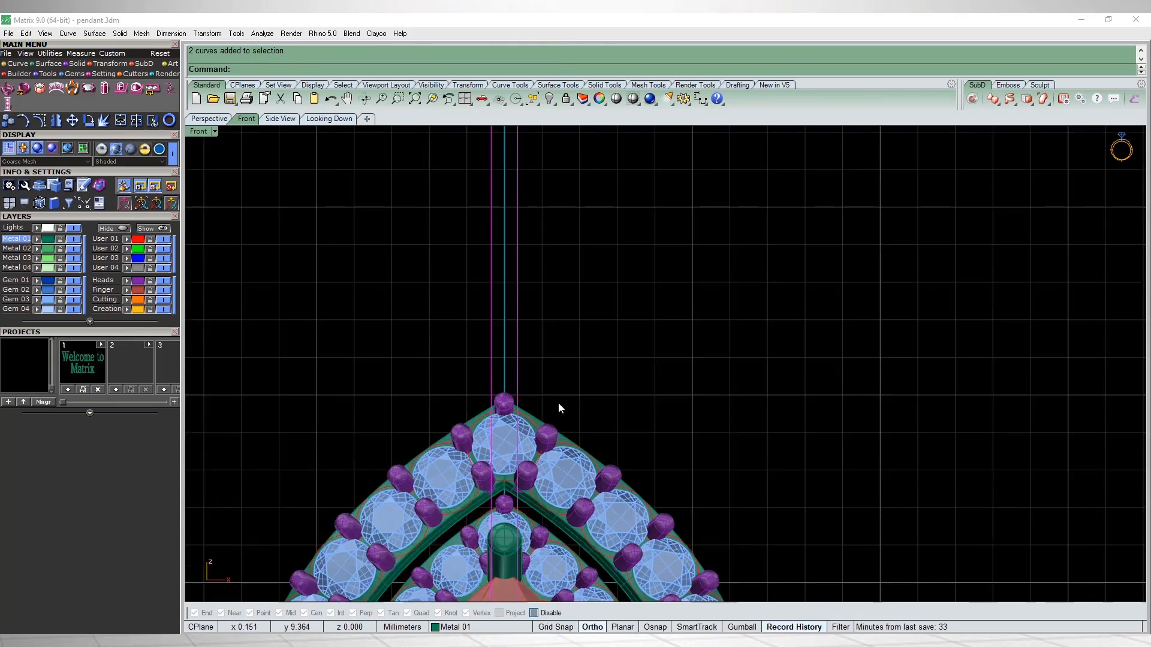
# Step: Hide everything except the vertical centre line and its two offset lines
pyautogui.scroll(-1, 559, 407)
pyautogui.scroll(6, 559, 408)
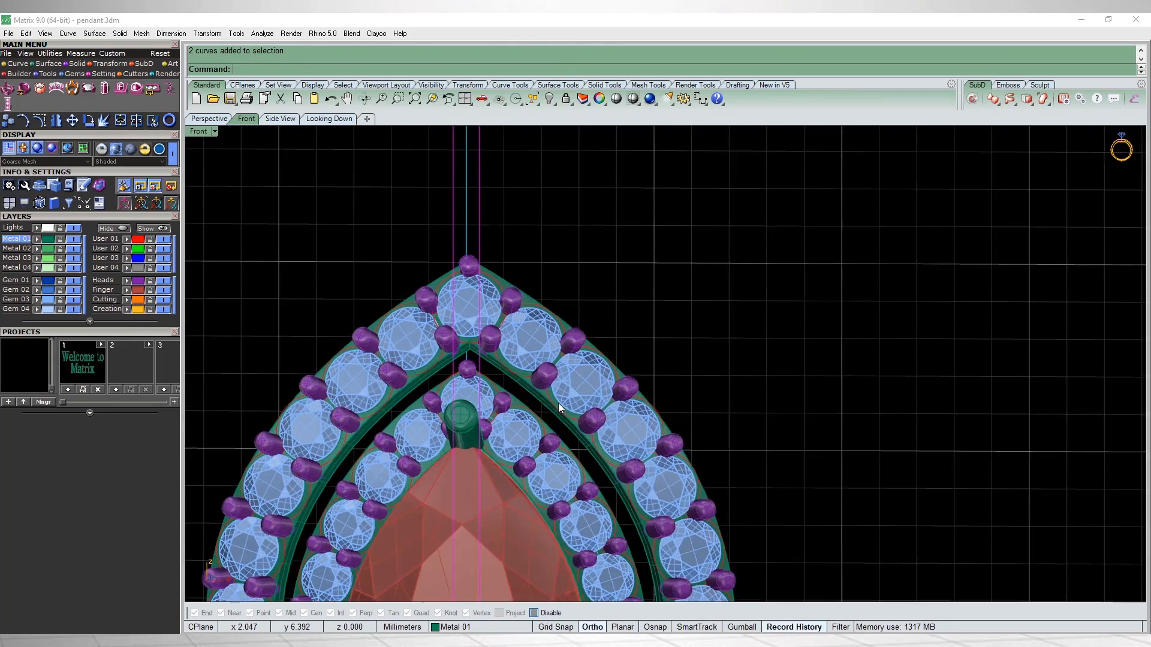
pyautogui.scroll(4, 559, 408)
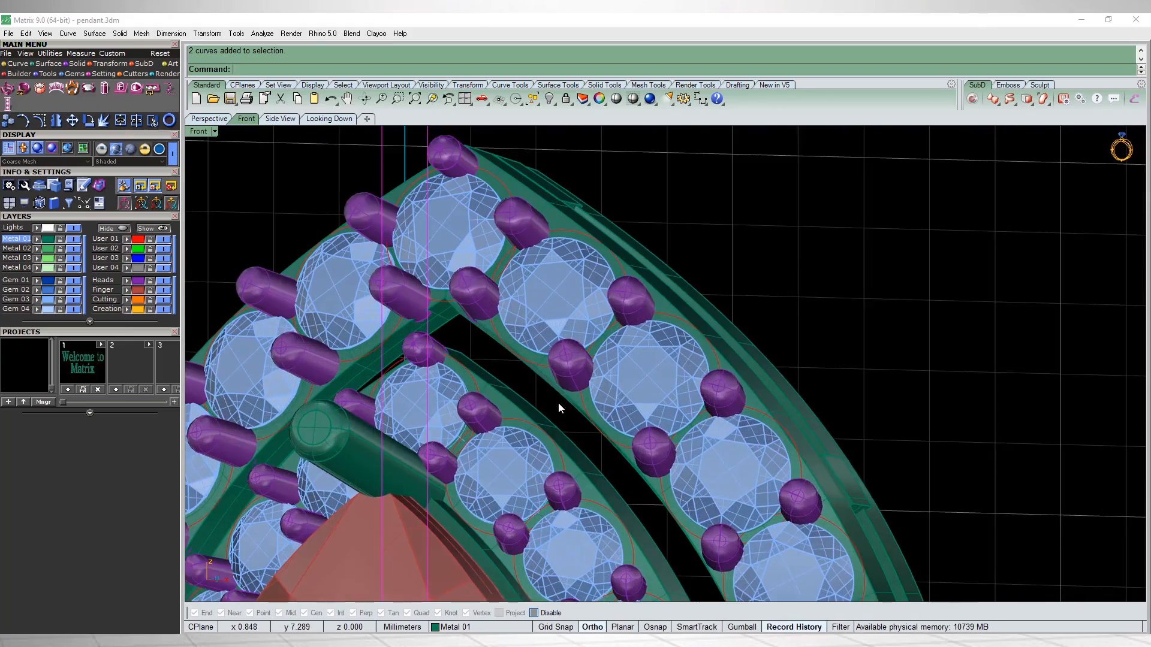
pyautogui.scroll(-8, 559, 408)
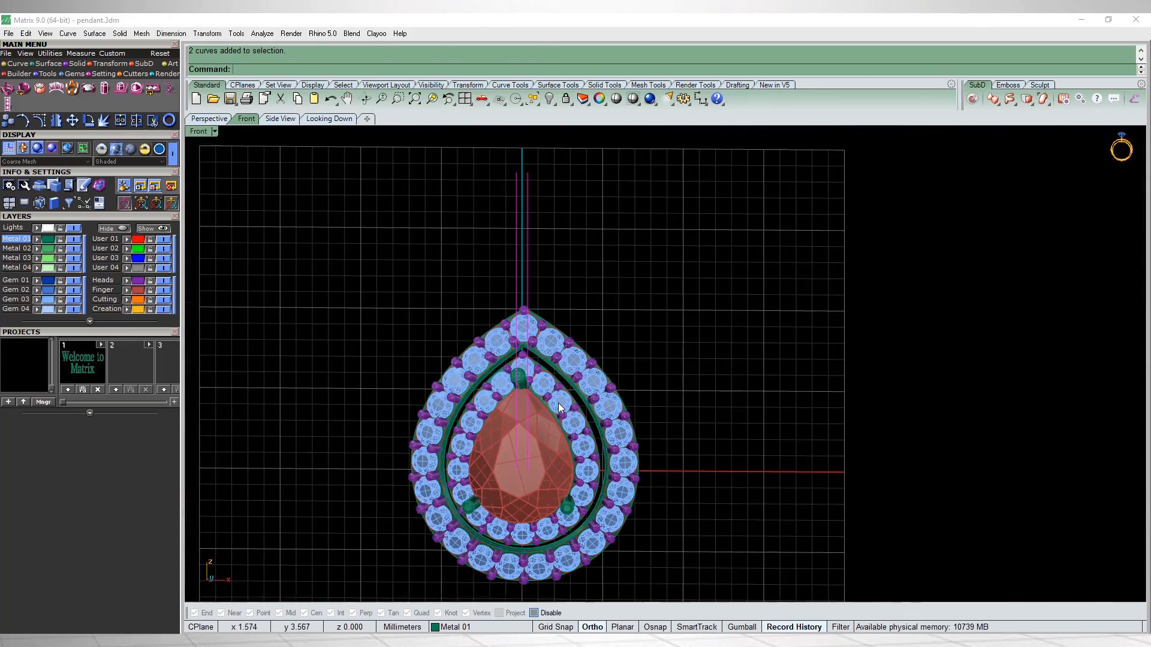
pyautogui.press('F6')
pyautogui.press('Return')
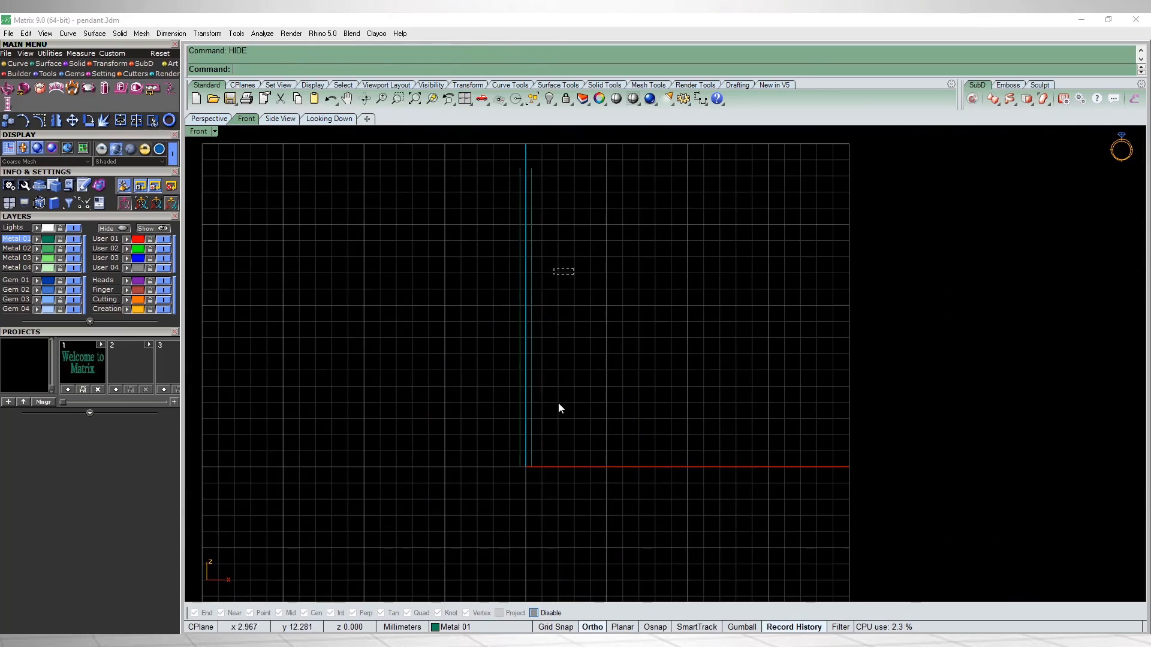
# Step: Draw two horizontal lines, one above the other, across the pair of offset vertical lines
pyautogui.moveTo(576, 268); pyautogui.dragTo(511, 285)
pyautogui.moveTo(535, 321); pyautogui.dragTo(496, 383, button='right')
pyautogui.scroll(6, 497, 383)
pyautogui.write('l')
pyautogui.press('Return')
pyautogui.click(393, 339)
pyautogui.click(541, 339)
pyautogui.press('Return')
pyautogui.click(405, 391)
pyautogui.press('Escape')
pyautogui.press('Return')
pyautogui.click(418, 412)
pyautogui.click(551, 412)
# Step: Trim away the excess line ends and join the remaining segments into a closed narrow rectangle
pyautogui.moveTo(516, 432); pyautogui.dragTo(443, 337)
pyautogui.moveTo(447, 343); pyautogui.dragTo(473, 358, button='right')
pyautogui.write('t')
pyautogui.press('Return')
pyautogui.moveTo(540, 309); pyautogui.dragTo(471, 326)
pyautogui.moveTo(472, 337); pyautogui.dragTo(448, 441)
pyautogui.moveTo(554, 465); pyautogui.dragTo(463, 490)
pyautogui.press('Return')
pyautogui.scroll(-4, 510, 446)
pyautogui.hotkey('ctrl', 'j')
# Step: Show the hidden objects and isolate the two halo frames together with the rectangle
pyautogui.scroll(4, 517, 429)
pyautogui.hotkey('ctrl', 'alt', 'h')
pyautogui.scroll(5, 559, 408)
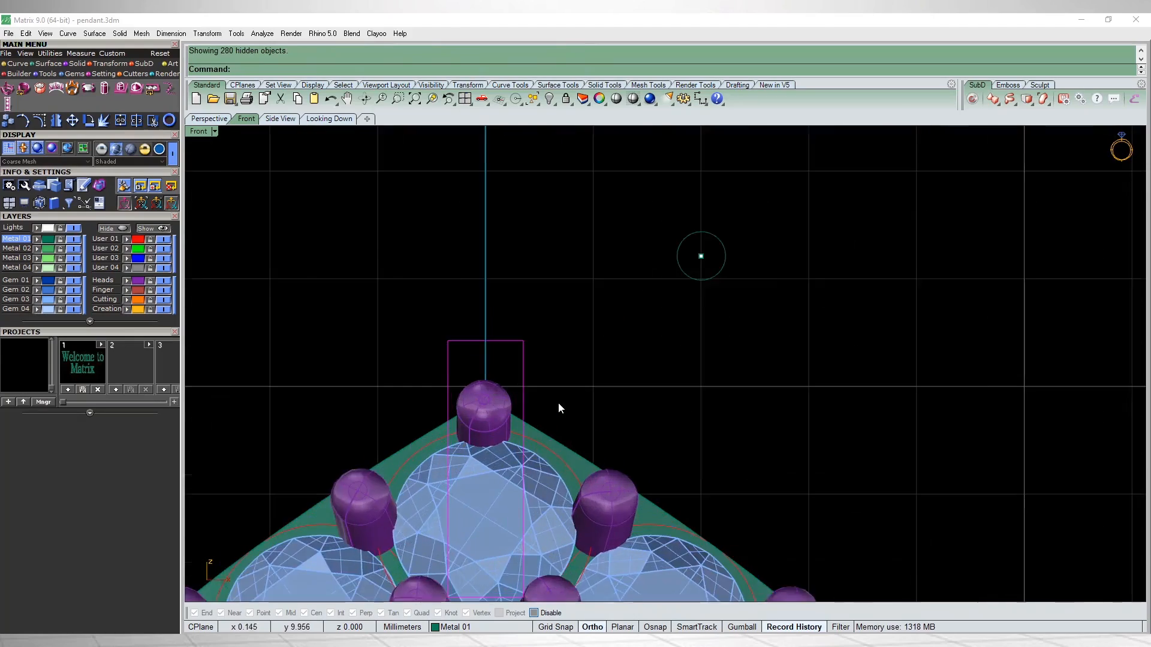
pyautogui.click(558, 408)
pyautogui.scroll(-5, 559, 409)
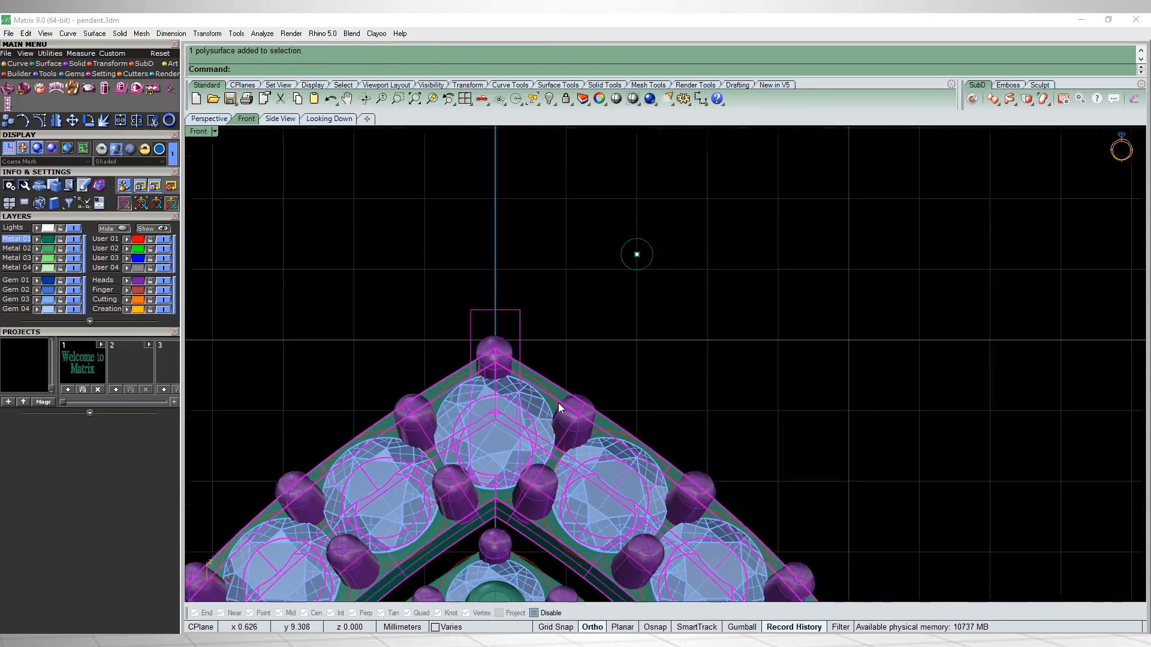
pyautogui.scroll(3, 558, 408)
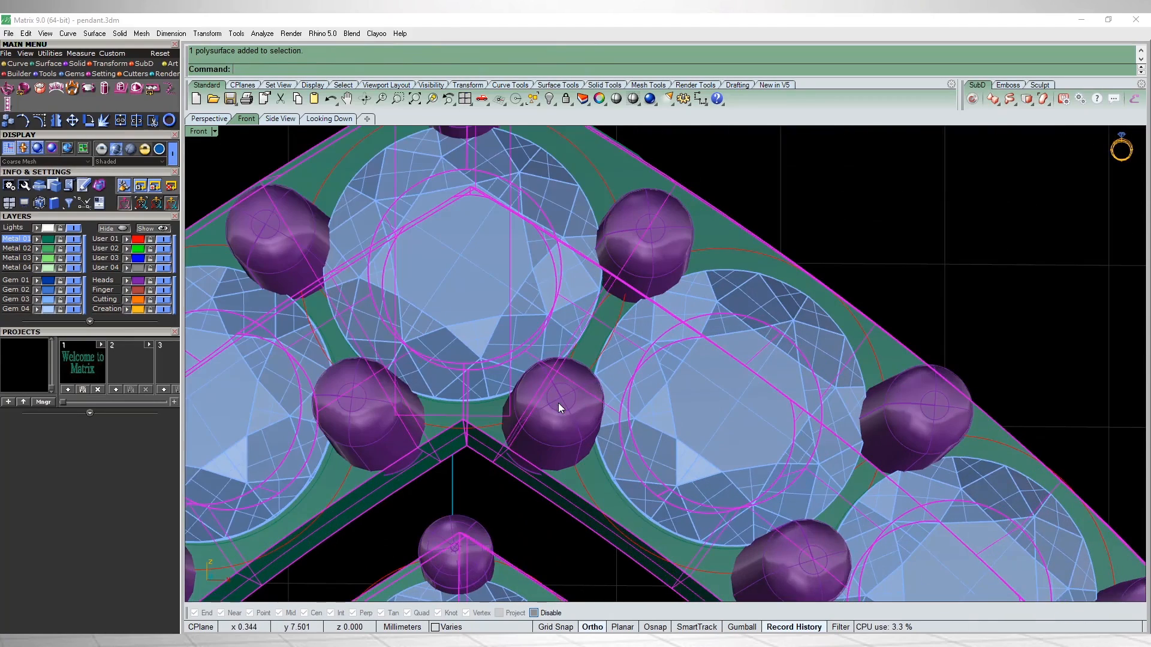
pyautogui.scroll(-4, 558, 408)
pyautogui.hotkey('ctrl', 'i')
pyautogui.hotkey('ctrl', 'h')
# Step: Move the rectangle down to bridge the tips of the inner and outer halos, and shorten its height by scaling
pyautogui.click(521, 292)
pyautogui.scroll(-3, 521, 363)
pyautogui.press('F2')
pyautogui.scroll(5, 590, 350)
pyautogui.press('m')
pyautogui.click(628, 257)
pyautogui.click(558, 408)
pyautogui.click(559, 408)
pyautogui.click(559, 409)
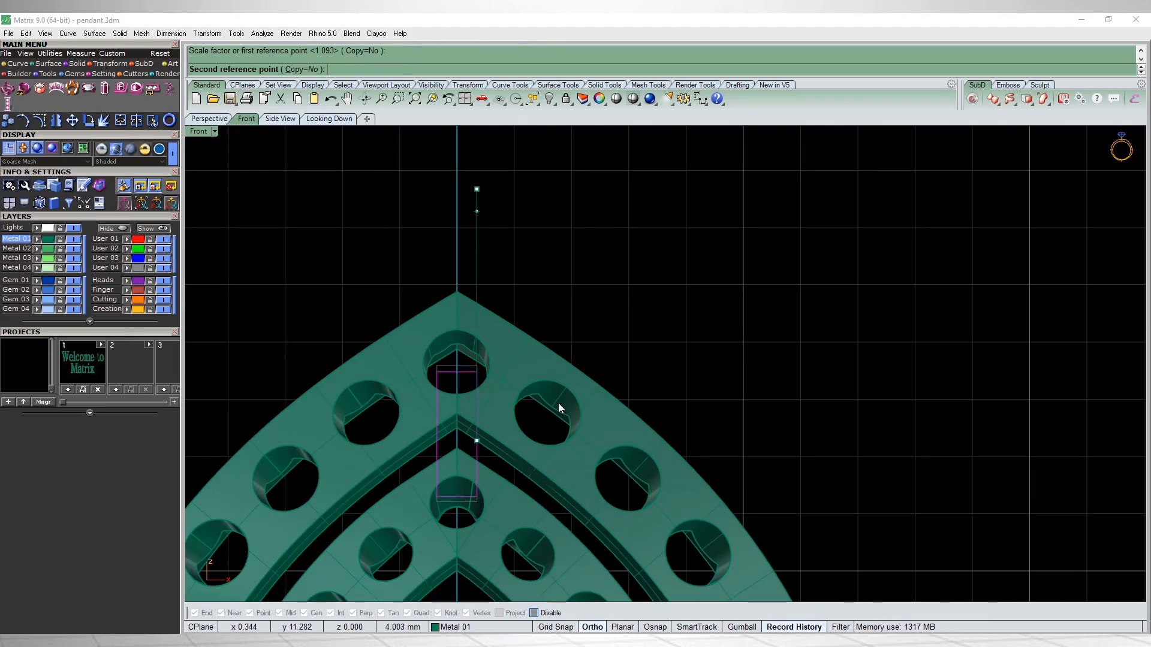
pyautogui.click(559, 408)
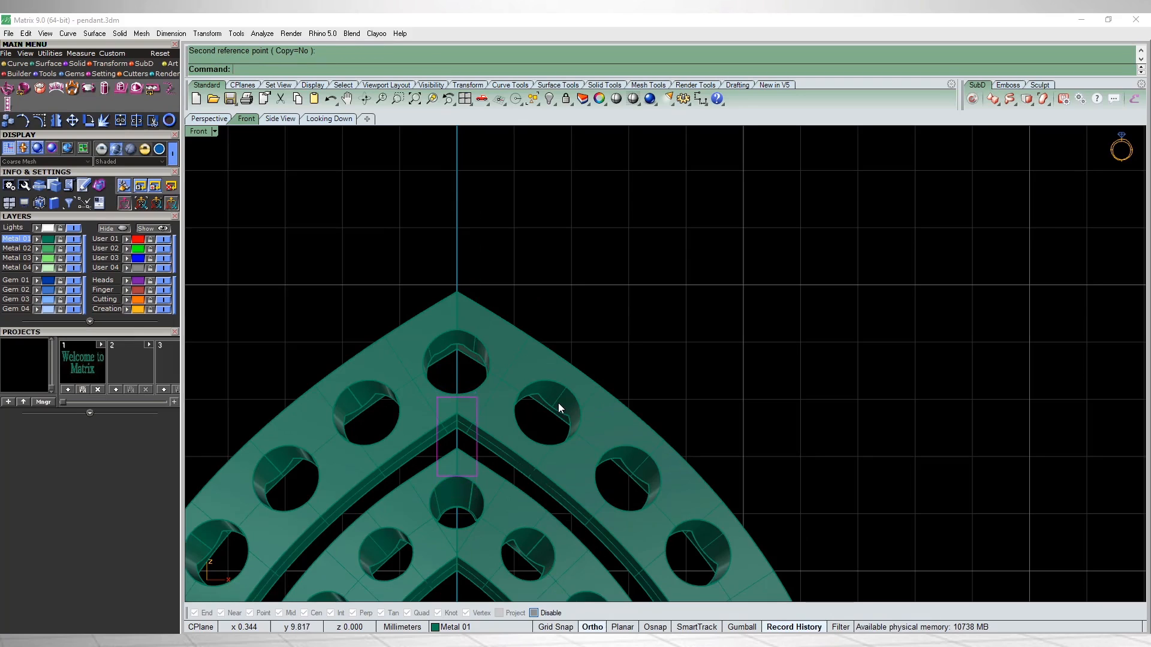
# Step: Move the rectangle in depth, in the right view, to the gap between the two halo frames
pyautogui.moveTo(559, 408); pyautogui.dragTo(558, 354, button='right')
pyautogui.hotkey('ctrl', 'F3')
pyautogui.moveTo(558, 408); pyautogui.dragTo(445, 406, button='right')
pyautogui.scroll(6, 514, 400)
pyautogui.write('m')
pyautogui.press('Return')
pyautogui.click(694, 388)
pyautogui.click(785, 388)
# Step: Rotate the rectangle in the right view to tilt it along the slope of the halos
pyautogui.scroll(6, 517, 410)
pyautogui.write('ro')
pyautogui.press('Return')
pyautogui.click(477, 371)
pyautogui.press('F8')
pyautogui.click(779, 299)
pyautogui.press('F8')
pyautogui.click(786, 377)
# Step: Extrude the tilted rectangle to one side only as a solid connecting block, and delete the profile curve
pyautogui.write('E')
pyautogui.press('Return')
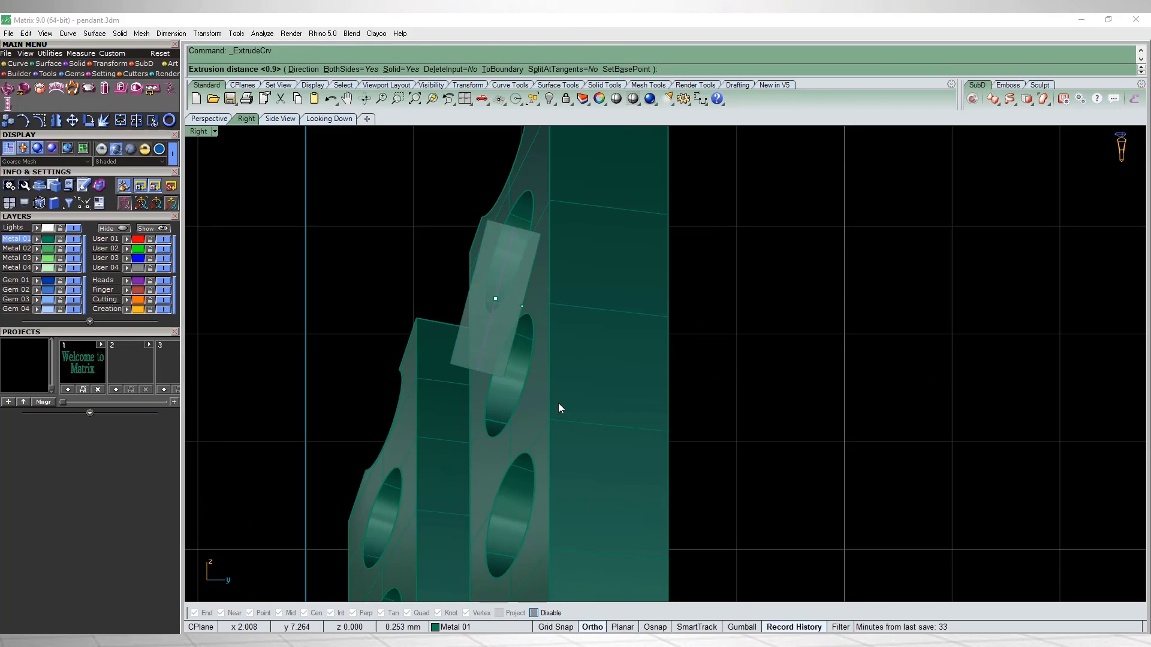
pyautogui.write('b')
pyautogui.press('Return')
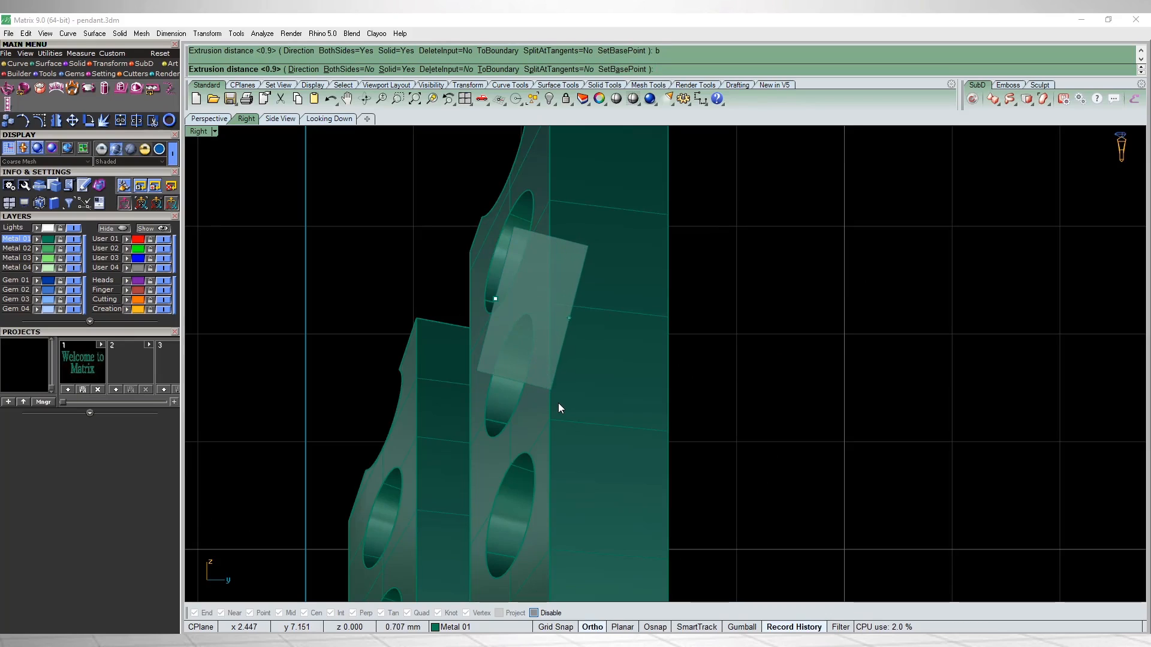
pyautogui.press('Escape')
pyautogui.press('Delete')
pyautogui.scroll(-5, 561, 407)
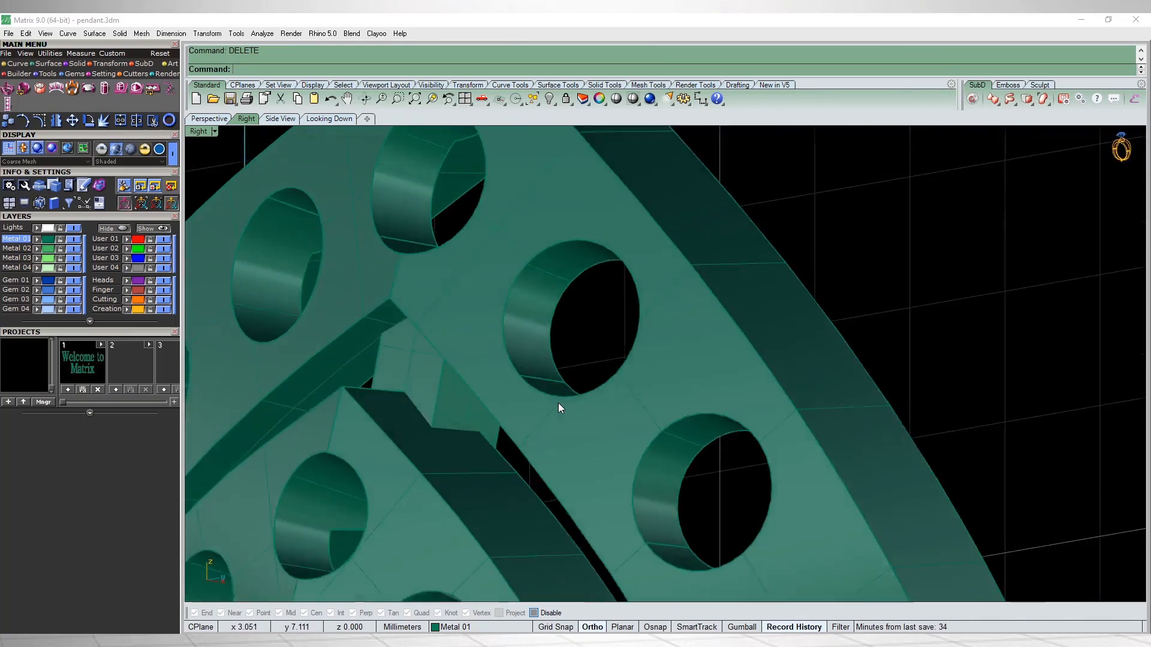
# Step: Rotate the connecting block slightly about its lower front corner in the right view
pyautogui.hotkey('ctrl', 'z')
pyautogui.write('ROTATE')
pyautogui.press('Return')
pyautogui.click(377, 387)
pyautogui.click(638, 360)
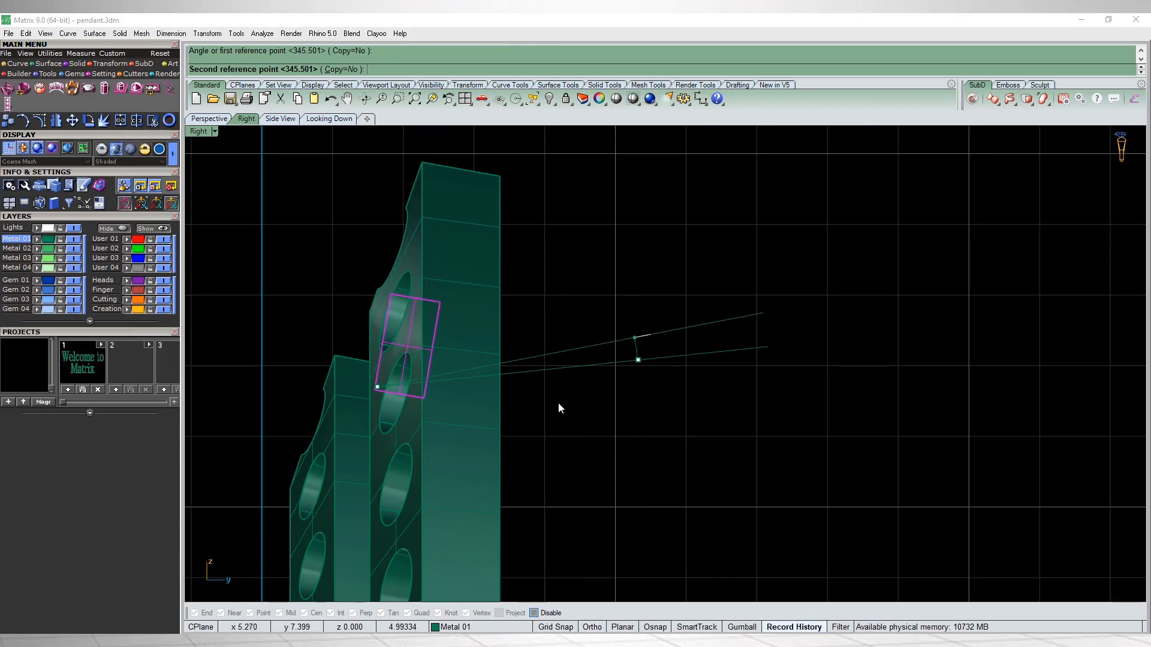
pyautogui.keyDown('shift'); pyautogui.click(632, 328); pyautogui.keyUp('shift')
pyautogui.press('Escape')
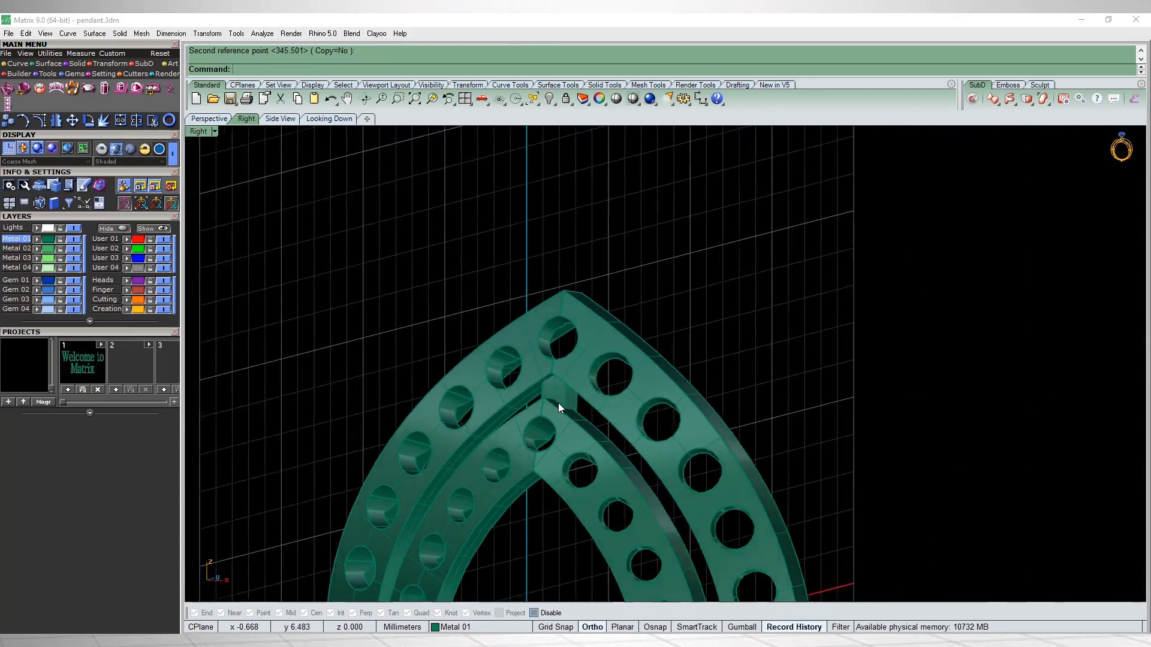
# Step: Fillet the upper back edge of the connecting block with a 0.2 mm radius
pyautogui.moveTo(559, 403); pyautogui.dragTo(479, 408, button='right')
pyautogui.scroll(8, 559, 403)
pyautogui.moveTo(559, 403); pyautogui.dragTo(559, 450, button='right')
pyautogui.scroll(-3, 559, 403)
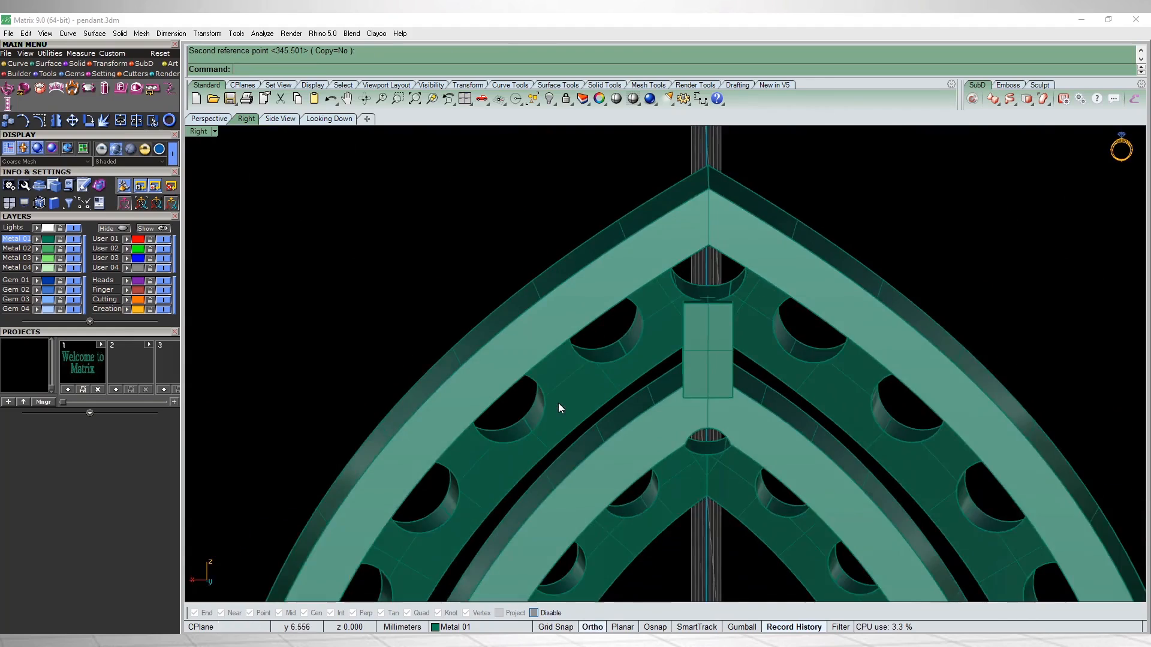
pyautogui.scroll(7, 558, 403)
pyautogui.scroll(2, 560, 409)
pyautogui.write('FE')
pyautogui.press('Return')
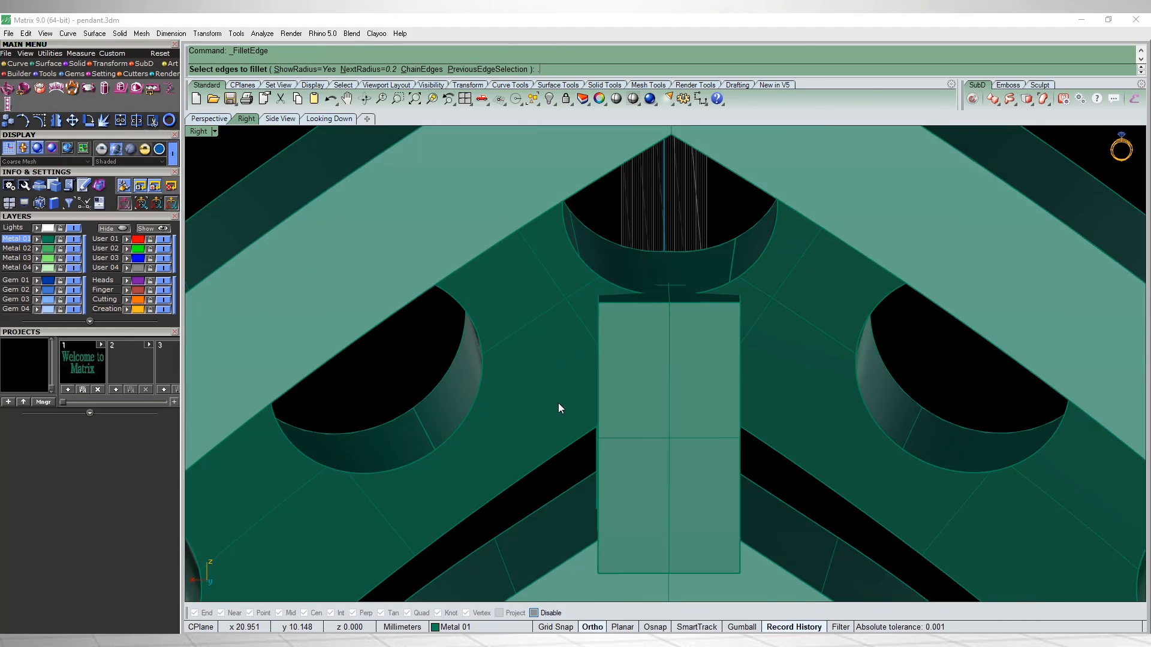
pyautogui.press('Return')
pyautogui.click(661, 301)
pyautogui.press('Return')
pyautogui.press('Return')
# Step: Fillet the lower back edge of the connecting block with the same radius
pyautogui.scroll(-8, 661, 299)
pyautogui.keyDown('ctrl'); pyautogui.keyDown('shift'); pyautogui.moveTo(560, 408); pyautogui.dragTo(560, 300, button='right'); pyautogui.keyUp('shift'); pyautogui.keyUp('ctrl')
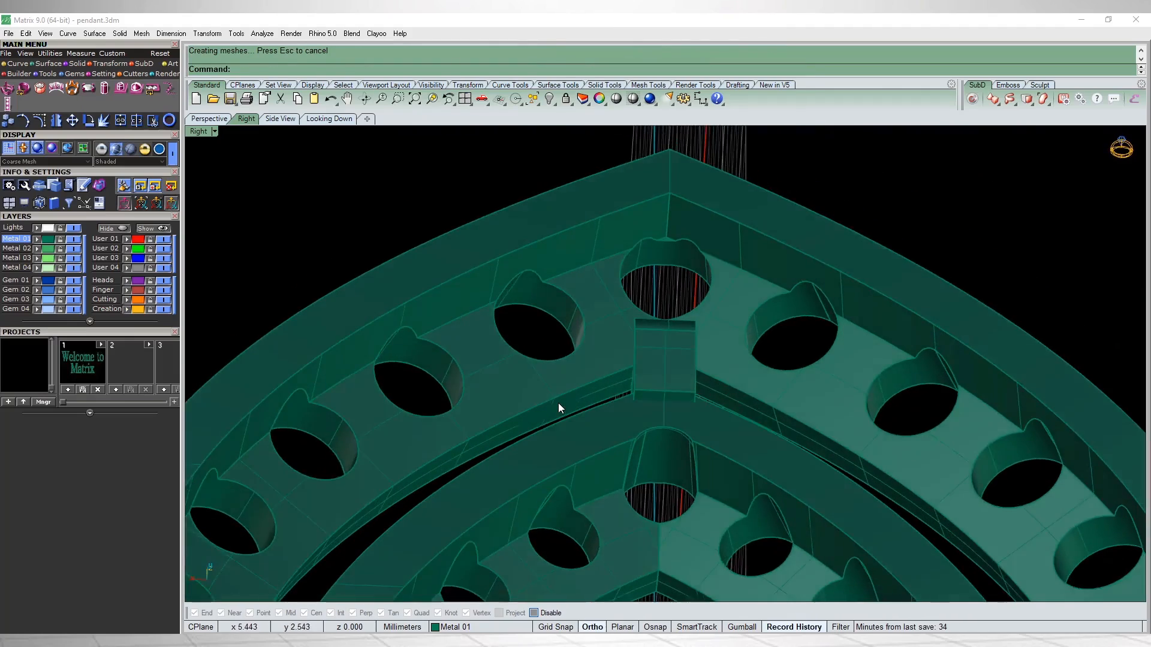
pyautogui.scroll(6, 652, 383)
pyautogui.press('Return')
pyautogui.click(651, 386)
pyautogui.press('Return')
pyautogui.press('Return')
# Step: Preview the halo frames and connecting block with the Shade command and examine them from behind
pyautogui.scroll(-4, 652, 386)
pyautogui.keyDown('ctrl'); pyautogui.keyDown('shift'); pyautogui.moveTo(560, 408); pyautogui.dragTo(560, 360, button='right'); pyautogui.keyUp('shift'); pyautogui.keyUp('ctrl')
pyautogui.scroll(-10, 559, 408)
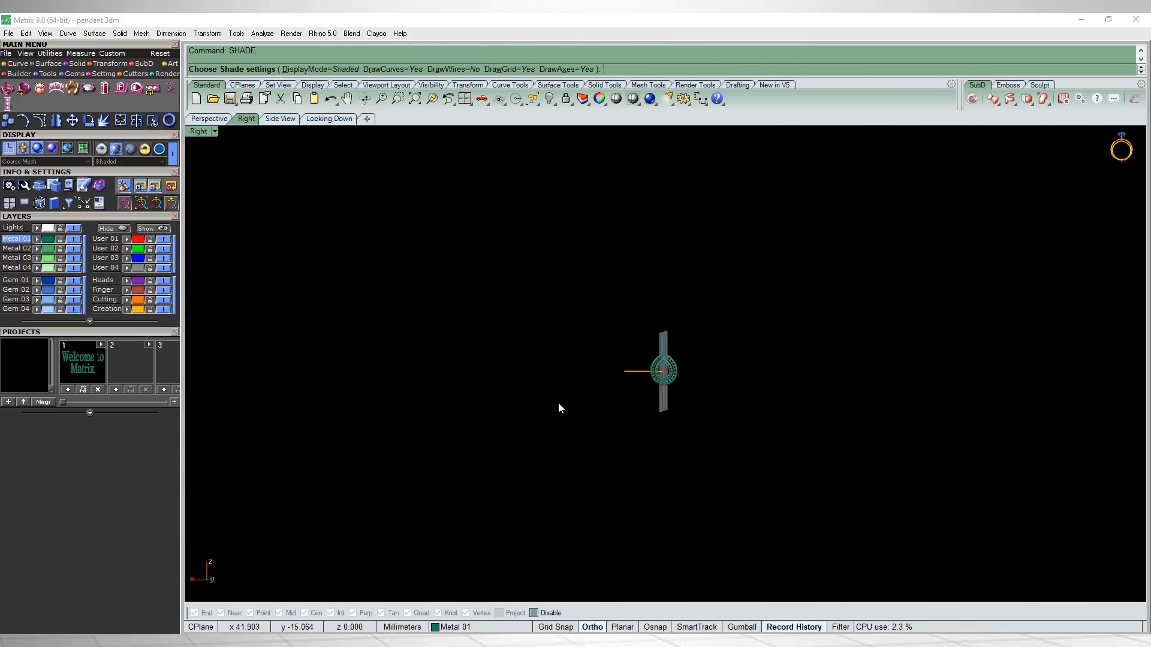
pyautogui.press('Return')
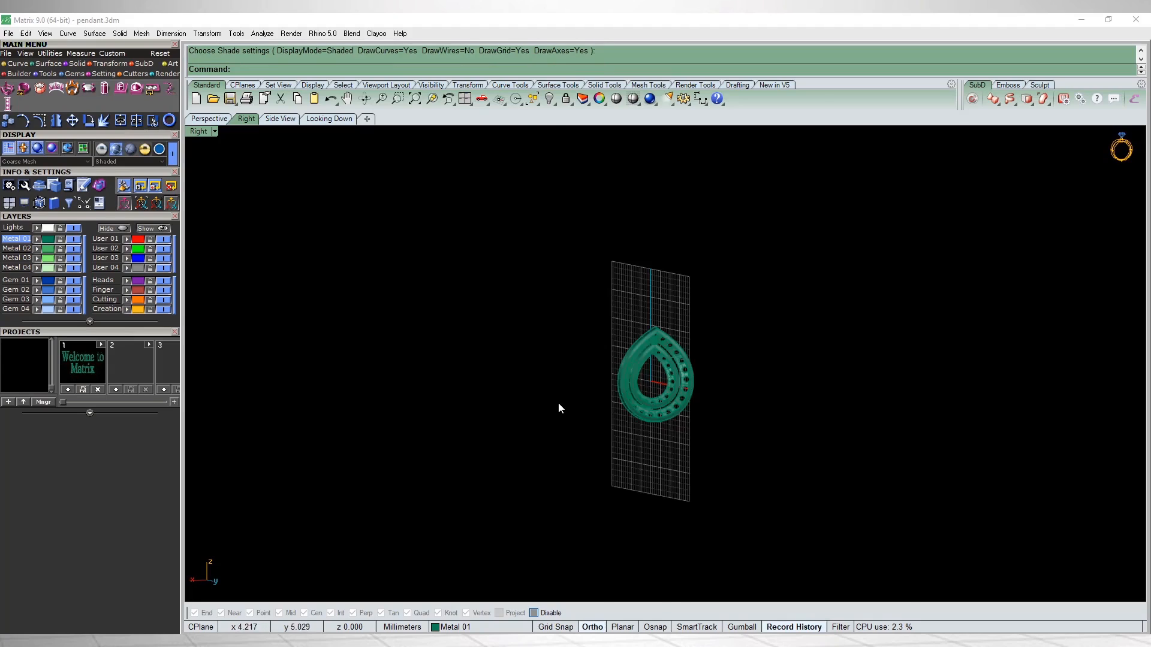
pyautogui.scroll(13, 559, 408)
pyautogui.scroll(-4, 558, 408)
# Step: Restore the front view and show all hidden gems and prongs
pyautogui.press('F2')
pyautogui.hotkey('ctrl', 'alt', 'h')
pyautogui.scroll(7, 559, 409)
pyautogui.scroll(-9, 559, 408)
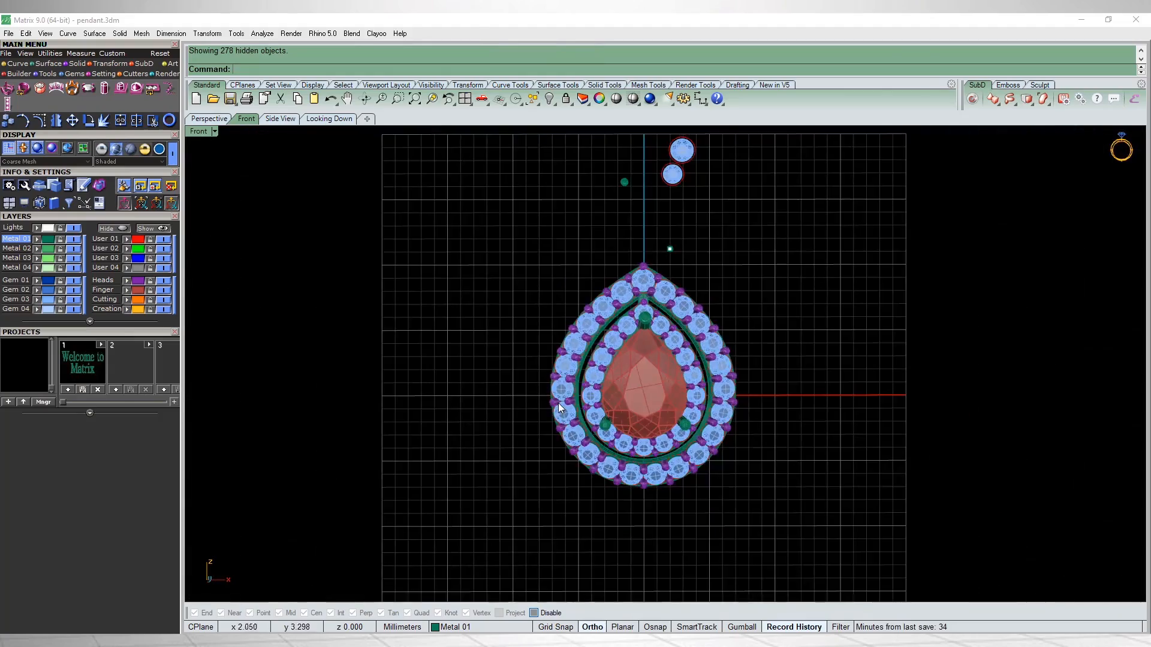
# Step: Move the centre stone's lower right prong slightly outward, and delete the matching lower left prong
pyautogui.scroll(5, 559, 408)
pyautogui.scroll(-1, 559, 408)
pyautogui.scroll(4, 559, 408)
pyautogui.scroll(2, 559, 408)
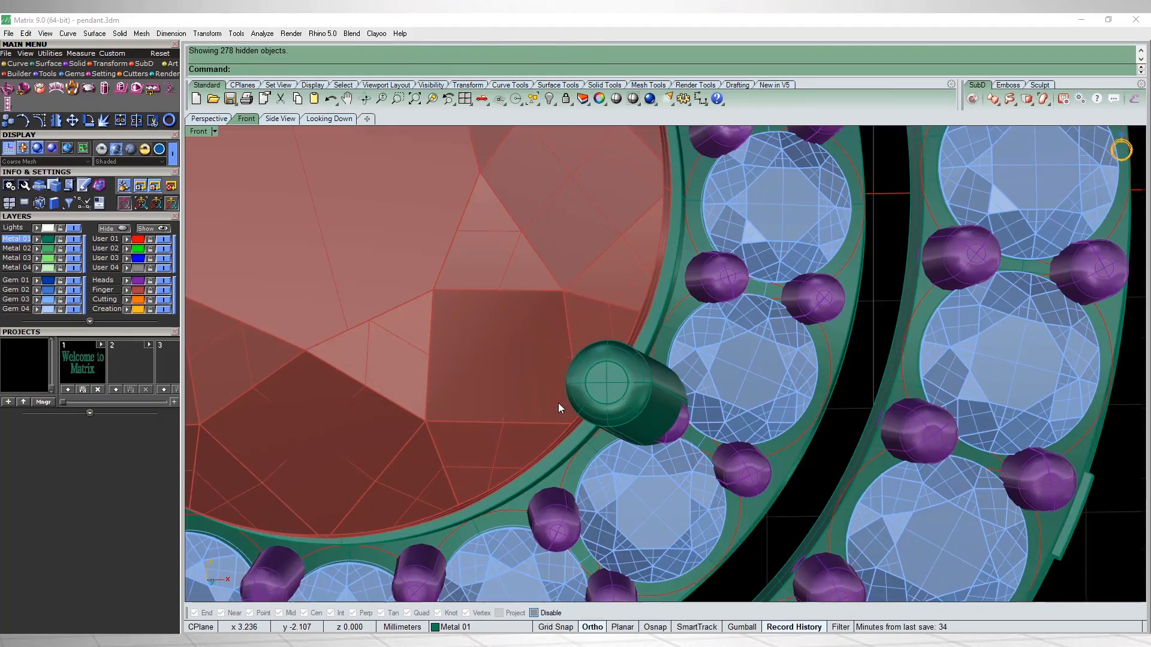
pyautogui.scroll(-5, 559, 409)
pyautogui.scroll(2, 558, 408)
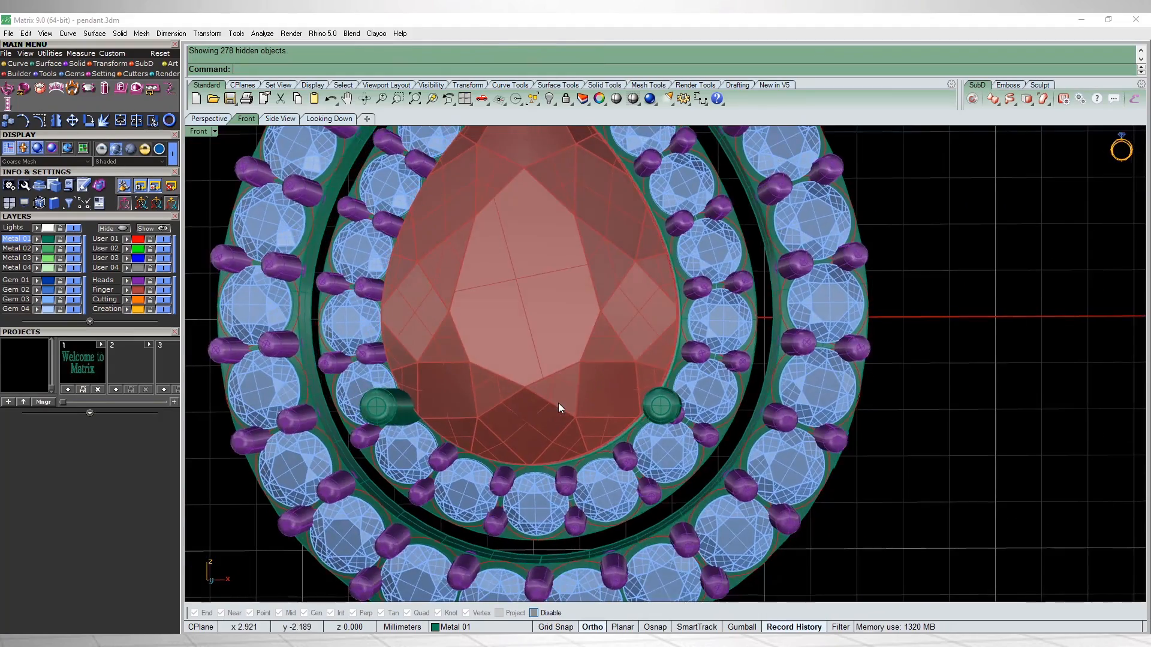
pyautogui.moveTo(738, 441); pyautogui.dragTo(671, 420, button='right')
pyautogui.write('m')
pyautogui.press('Return')
pyautogui.scroll(10, 672, 419)
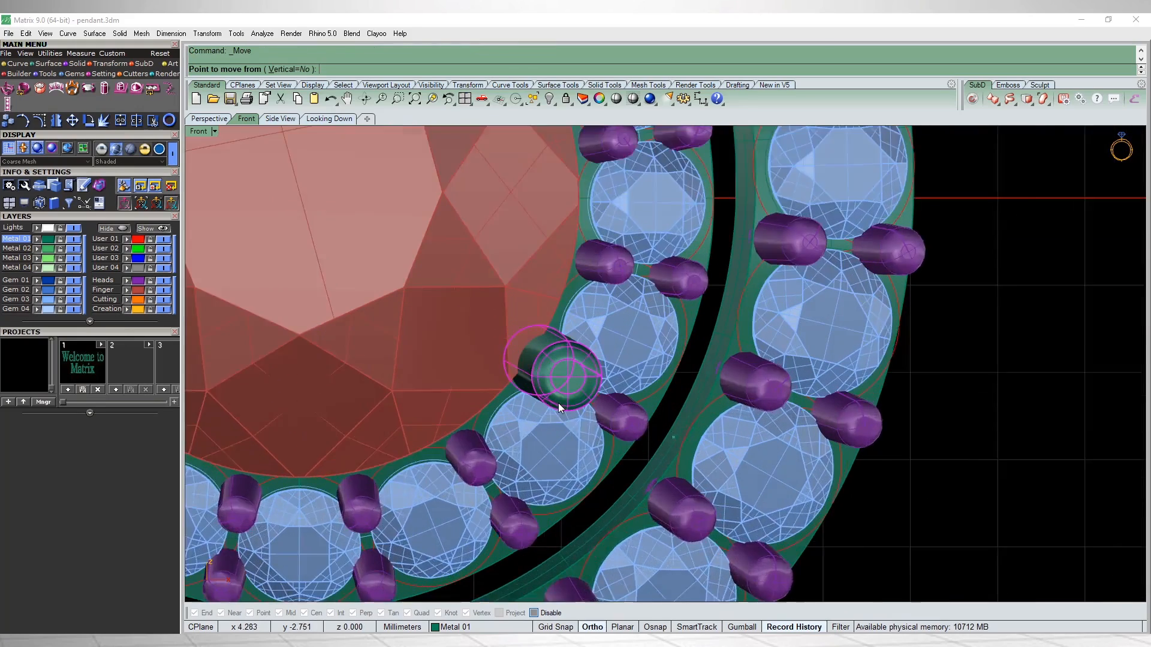
pyautogui.click(559, 408)
pyautogui.scroll(-5, 559, 408)
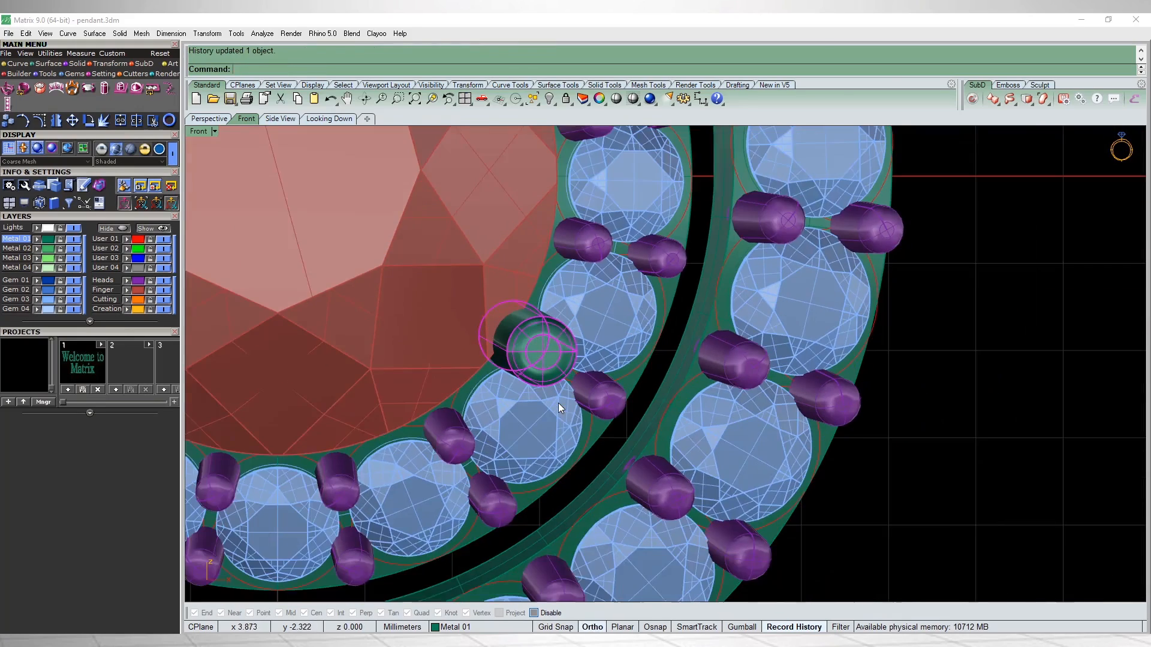
pyautogui.scroll(-3, 558, 409)
pyautogui.press('Escape')
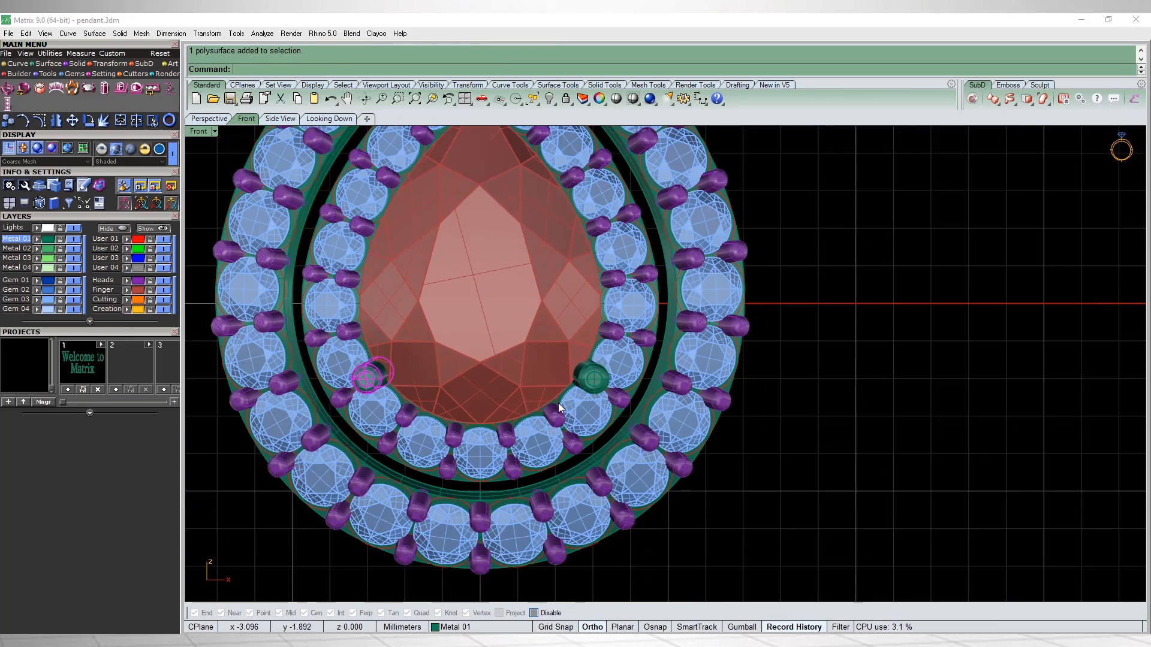
pyautogui.moveTo(358, 376); pyautogui.dragTo(357, 396, button='right')
pyautogui.press('Delete')
# Step: Measure the diameter of the lower right centre-stone prong with an aligned dimension, without keeping the dimension
pyautogui.click(595, 389)
pyautogui.scroll(15, 594, 387)
pyautogui.write('d')
pyautogui.press('Return')
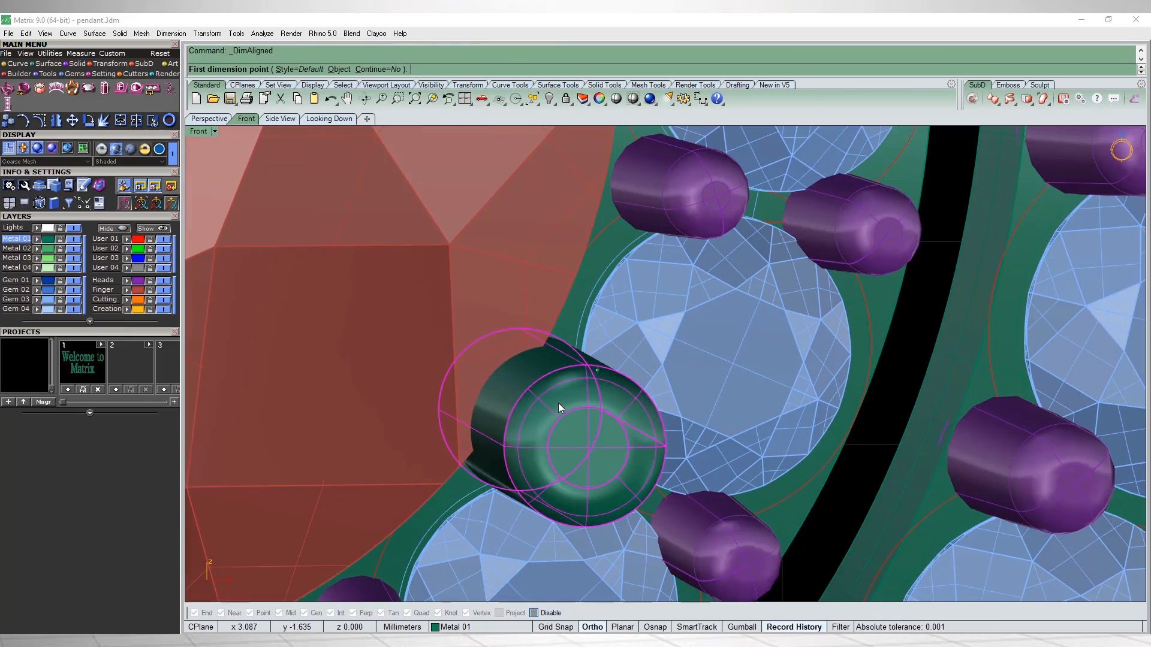
pyautogui.click(559, 408)
pyautogui.keyDown('shift'); pyautogui.click(573, 525); pyautogui.keyUp('shift')
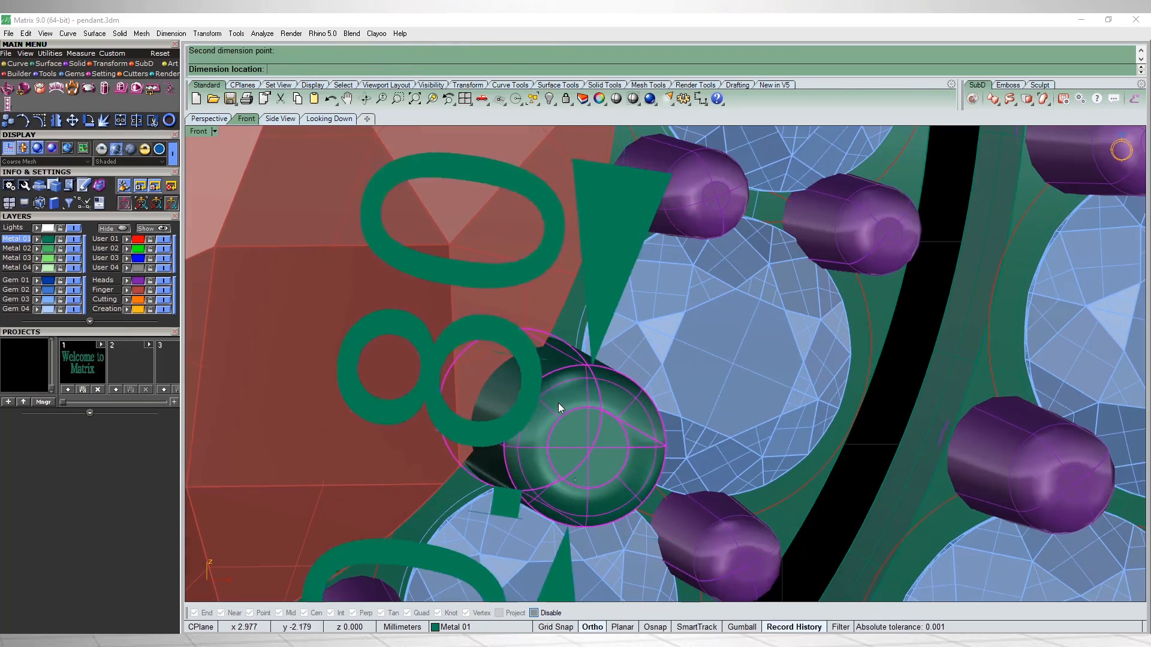
pyautogui.scroll(-10, 558, 413)
pyautogui.press('Escape')
# Step: Mirror the lower right centre-stone prong across the vertical axis through the origin
pyautogui.scroll(-8, 559, 413)
pyautogui.write('Mirror')
pyautogui.press('Return')
pyautogui.write('0')
pyautogui.press('Return')
pyautogui.scroll(-6, 555, 419)
pyautogui.click(558, 408)
pyautogui.press('Escape')
# Step: Isolate the inner and outer halo frames in the front view by hiding the gems, prongs and connecting block
pyautogui.scroll(6, 559, 409)
pyautogui.keyDown('ctrl'); pyautogui.keyDown('shift'); pyautogui.moveTo(559, 408); pyautogui.dragTo(608, 443, button='right'); pyautogui.keyUp('shift'); pyautogui.keyUp('ctrl')
pyautogui.scroll(6, 559, 408)
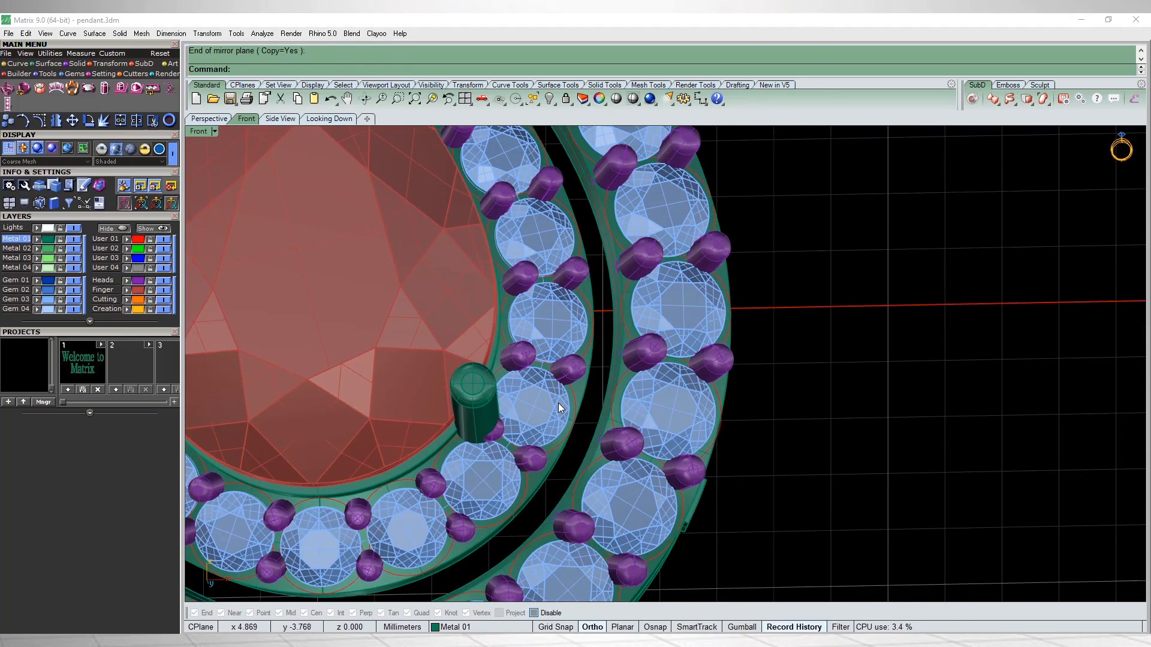
pyautogui.scroll(8, 558, 408)
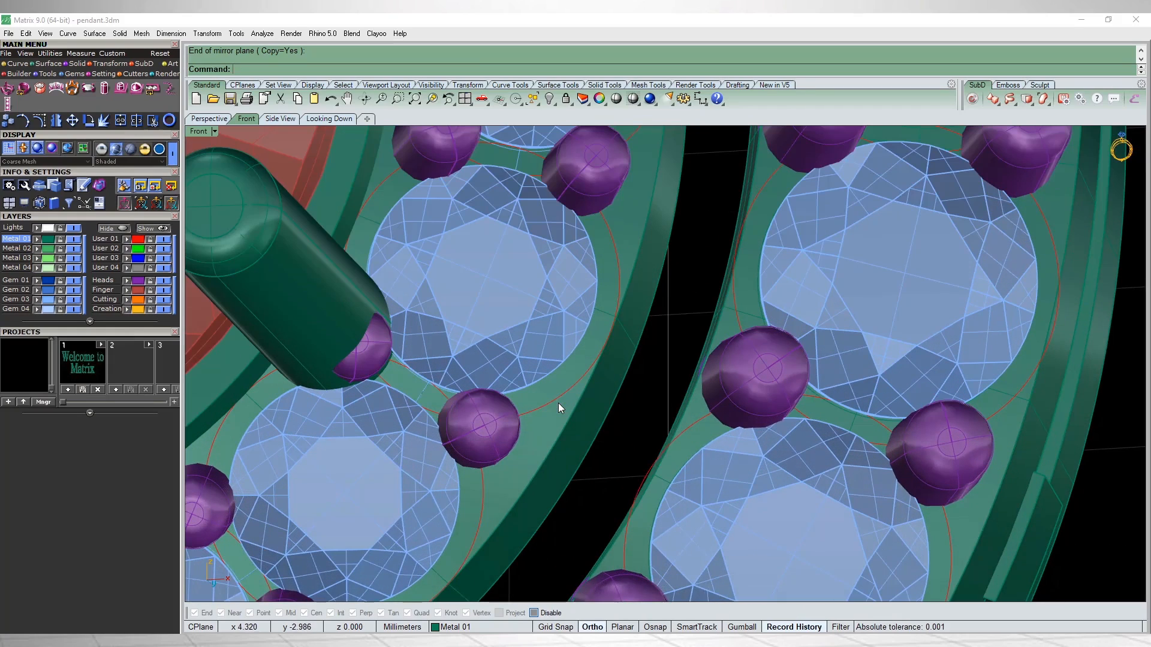
pyautogui.click(559, 408)
pyautogui.scroll(-10, 558, 409)
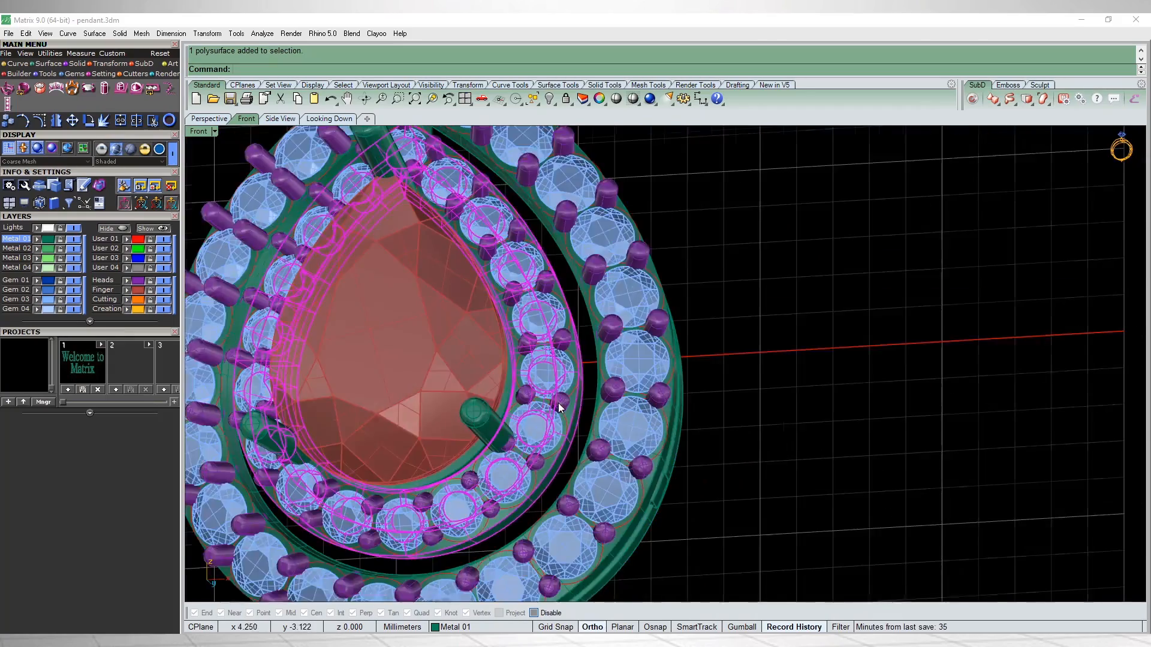
pyautogui.scroll(-5, 559, 408)
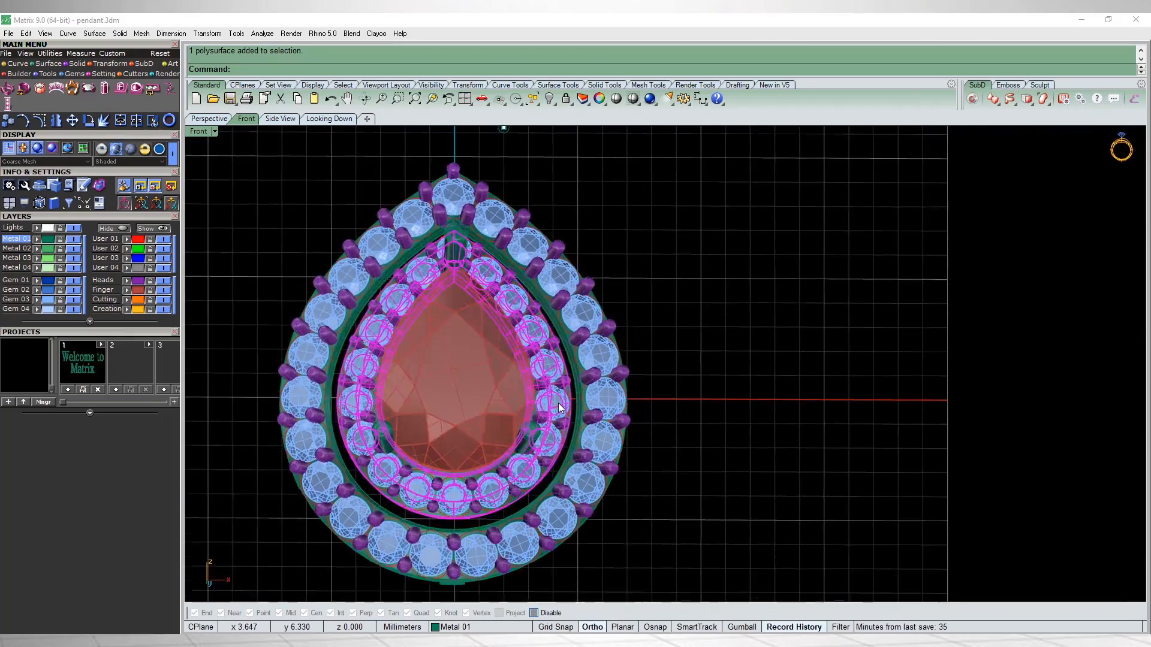
pyautogui.keyDown('ctrl'); pyautogui.keyDown('shift'); pyautogui.moveTo(558, 408); pyautogui.dragTo(558, 408, button='right'); pyautogui.keyUp('shift'); pyautogui.keyUp('ctrl')
pyautogui.scroll(-5, 558, 408)
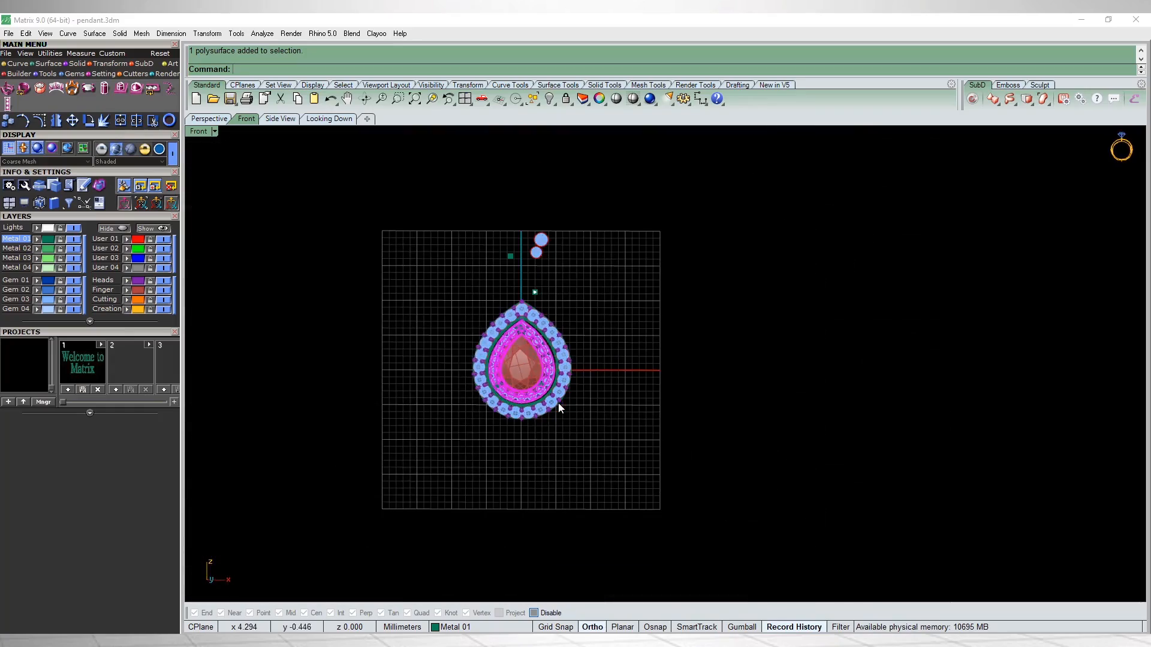
pyautogui.scroll(10, 559, 408)
pyautogui.scroll(-8, 559, 408)
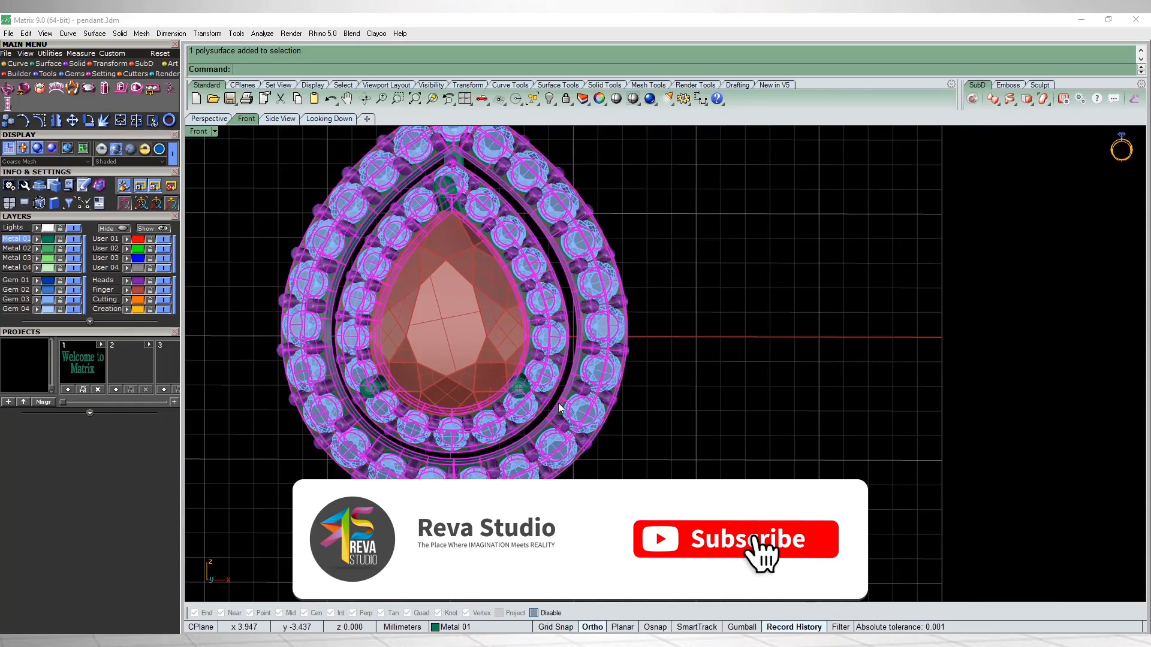
pyautogui.scroll(8, 559, 409)
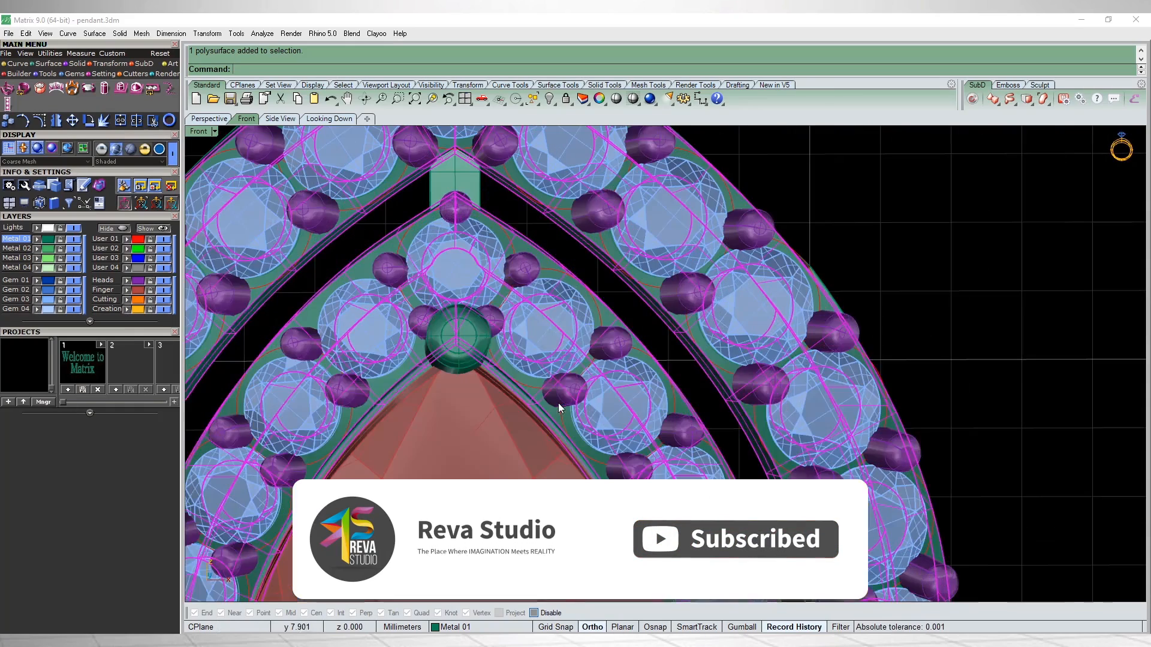
pyautogui.scroll(-8, 558, 408)
pyautogui.hotkey('ctrl', 'F2')
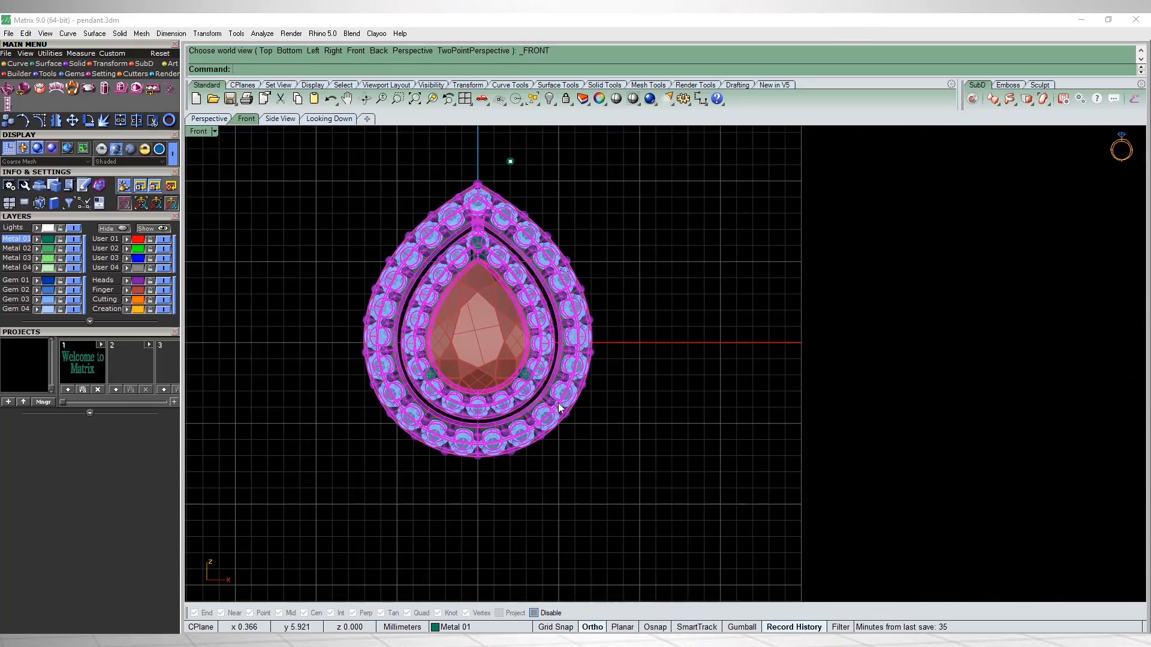
pyautogui.scroll(8, 559, 408)
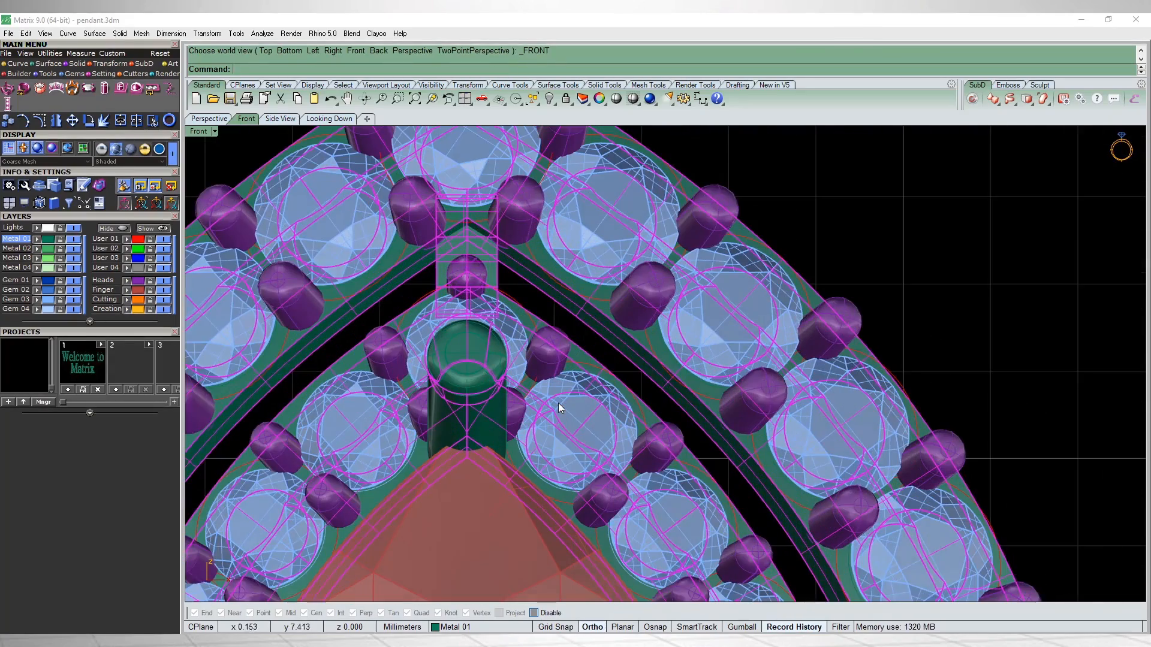
pyautogui.scroll(-5, 559, 408)
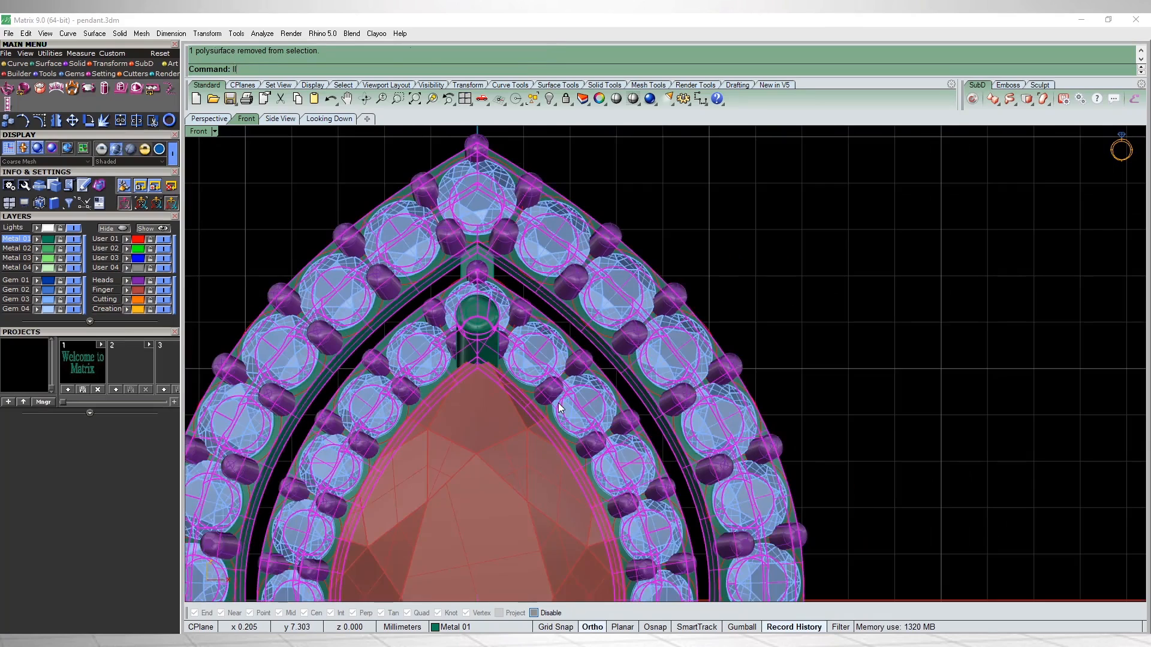
pyautogui.hotkey('ctrl', 'h')
# Step: Draw a centre-based rectangle beside the outer halo, 0.72 mm wide and about 1.2 mm tall
pyautogui.scroll(-5, 559, 408)
pyautogui.write('rec')
pyautogui.press('Return')
pyautogui.write('c')
pyautogui.press('Return')
pyautogui.click(658, 341)
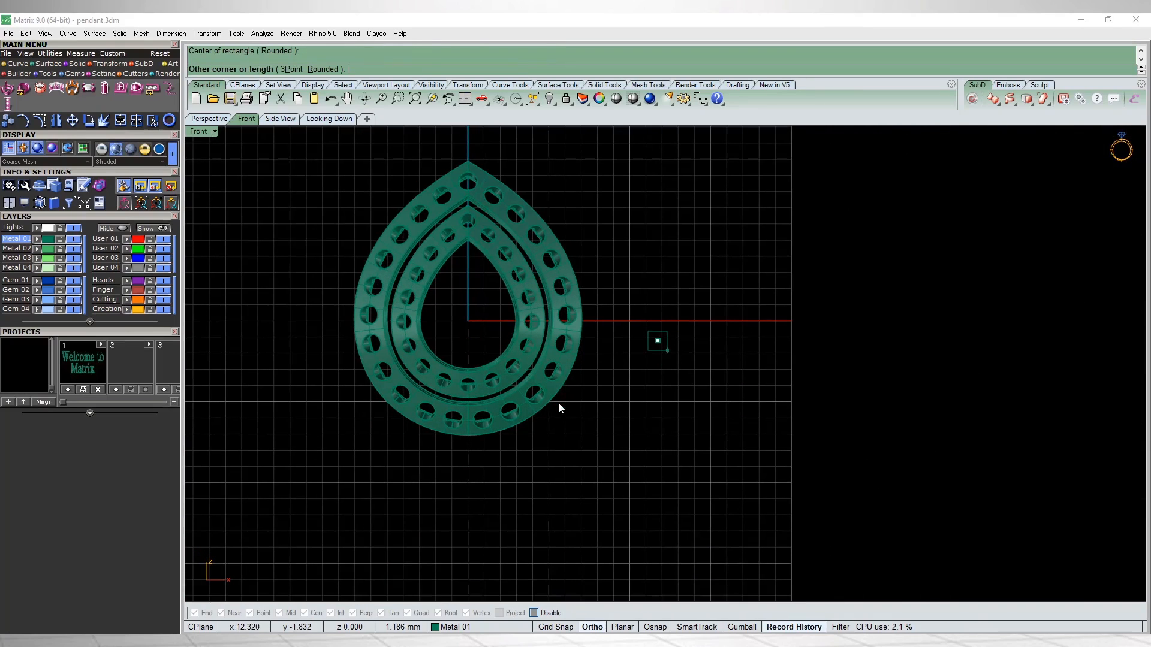
pyautogui.write('.72')
pyautogui.press('Return')
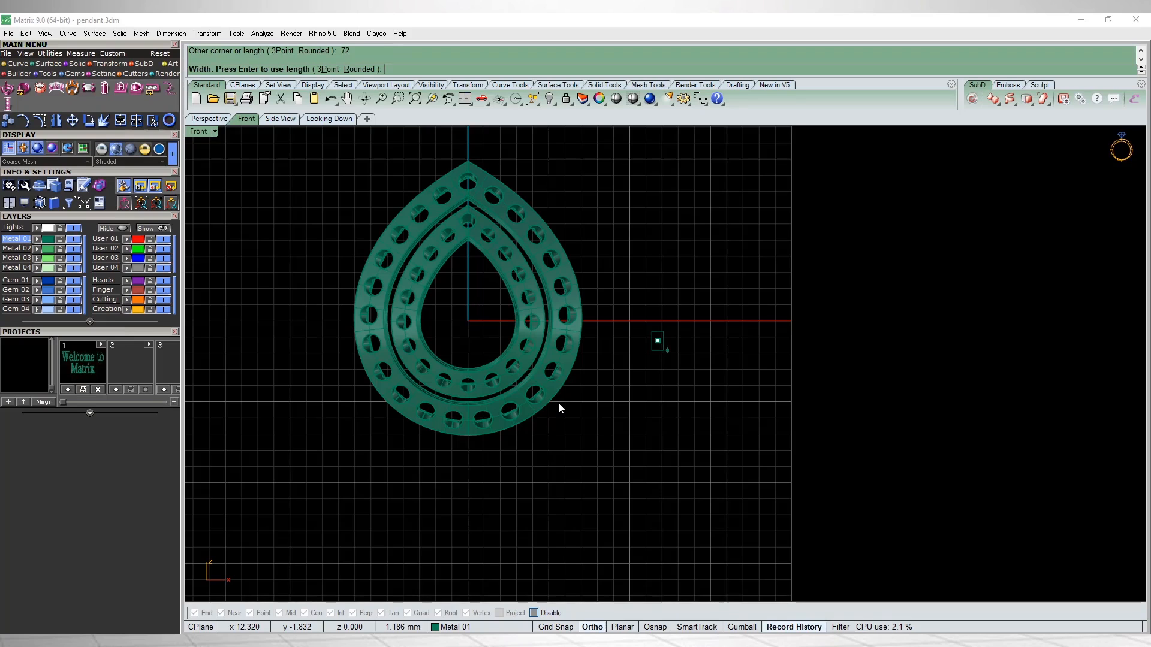
pyautogui.click(667, 350)
# Step: Move the rectangle onto the gap between the inner and outer halos, on the lower right side of the pendant
pyautogui.scroll(4, 668, 339)
pyautogui.click(646, 357)
pyautogui.moveTo(638, 371); pyautogui.dragTo(607, 365, button='right')
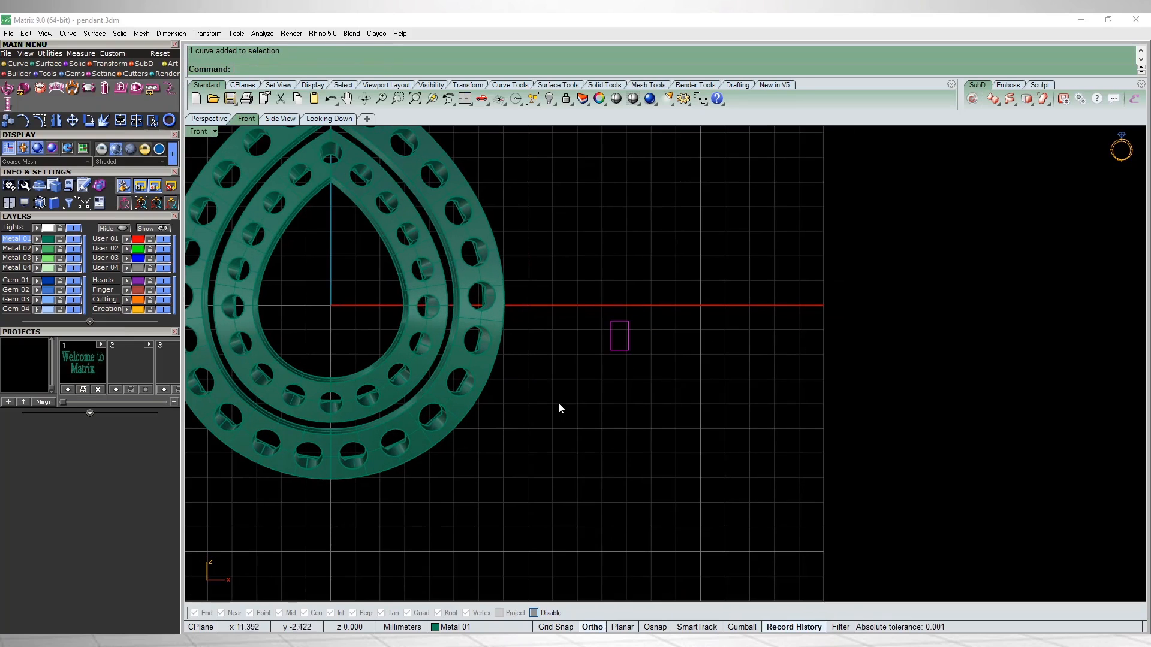
pyautogui.click(804, 420)
pyautogui.press('F8')
pyautogui.keyDown('shift'); pyautogui.click(627, 442); pyautogui.keyUp('shift')
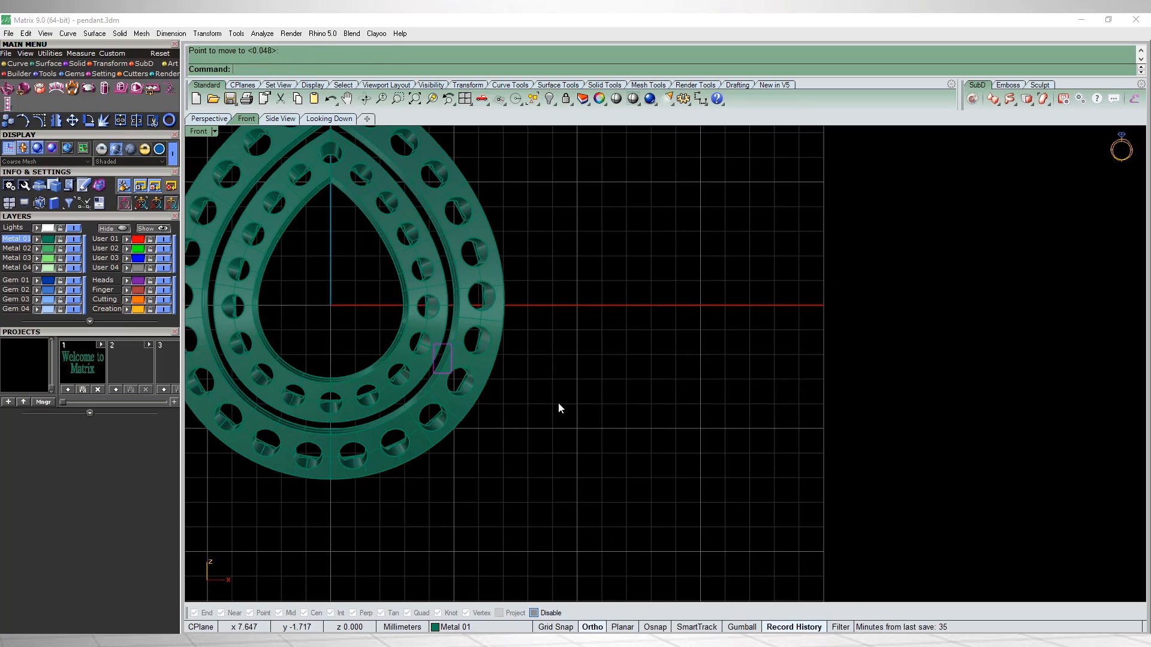
# Step: Rotate the rectangle so its long side spans the gap between the two halos
pyautogui.moveTo(419, 366); pyautogui.dragTo(464, 391, button='right')
pyautogui.scroll(12, 464, 391)
pyautogui.hotkey('ctrl', 'r')
pyautogui.click(544, 357)
pyautogui.scroll(-4, 562, 382)
pyautogui.keyDown('shift'); pyautogui.click(725, 488); pyautogui.keyUp('shift')
pyautogui.keyDown('shift'); pyautogui.click(784, 217); pyautogui.keyUp('shift')
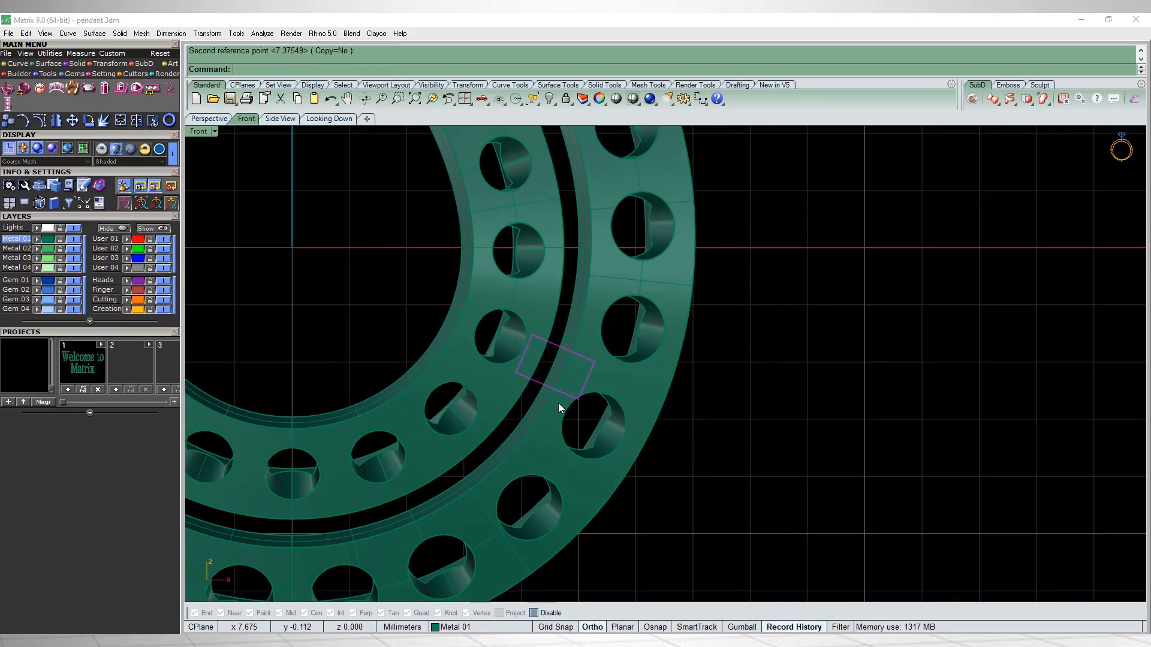
# Step: Nudge the rectangle slightly up and inward to centre it over the gap between the halos
pyautogui.moveTo(656, 400); pyautogui.dragTo(680, 414, button='right')
pyautogui.scroll(6, 679, 414)
pyautogui.hotkey('ctrl', 'm')
pyautogui.click(819, 491)
pyautogui.keyDown('shift'); pyautogui.click(805, 476); pyautogui.keyUp('shift')
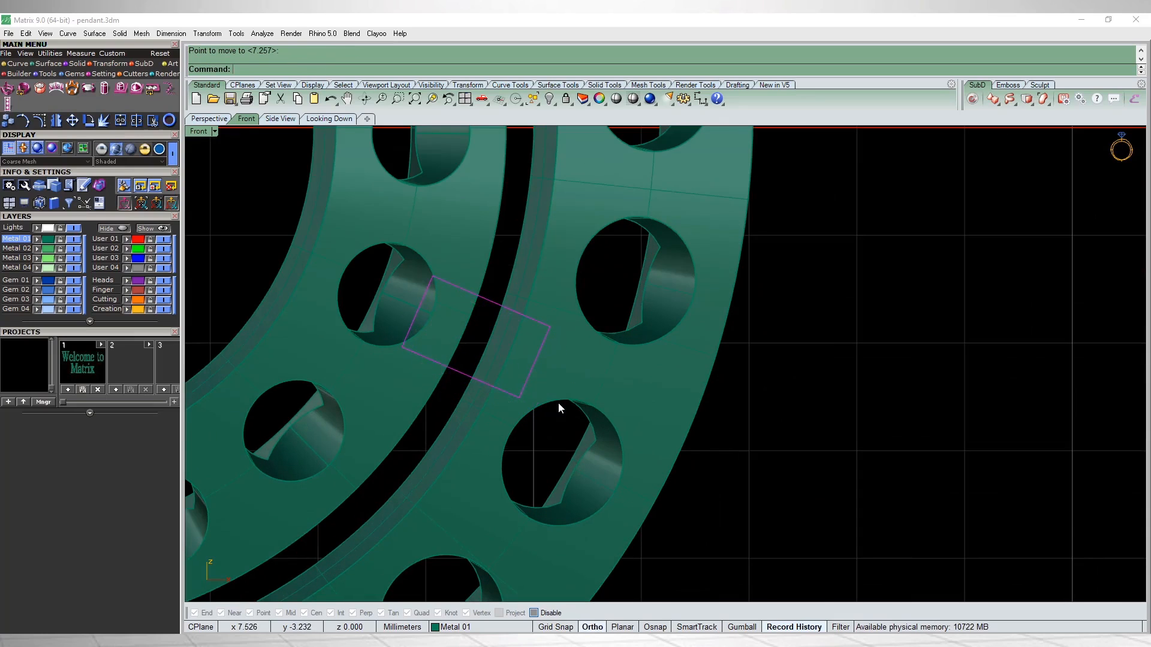
# Step: Show the hidden gems and prongs to check the rectangle's placement, and undo showing them
pyautogui.scroll(-6, 563, 401)
pyautogui.hotkey('ctrl', 'alt', 'h')
pyautogui.moveTo(558, 404); pyautogui.dragTo(572, 327, button='right')
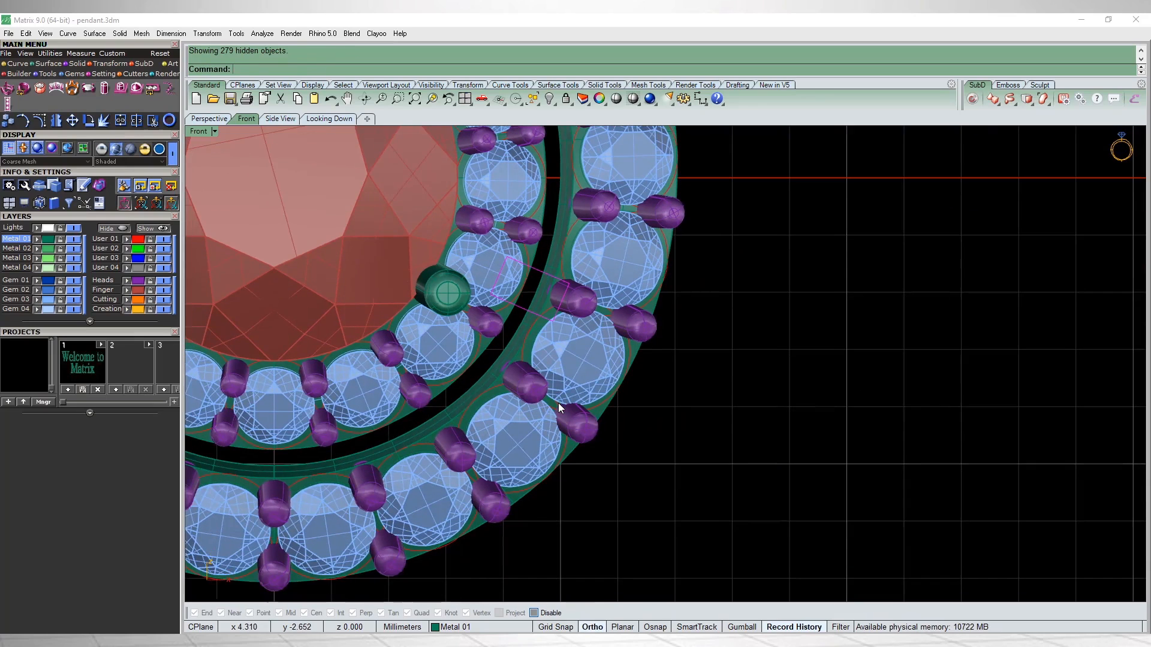
pyautogui.hotkey('ctrl', 'm')
pyautogui.scroll(2, 566, 361)
pyautogui.hotkey('ctrl', 'z')
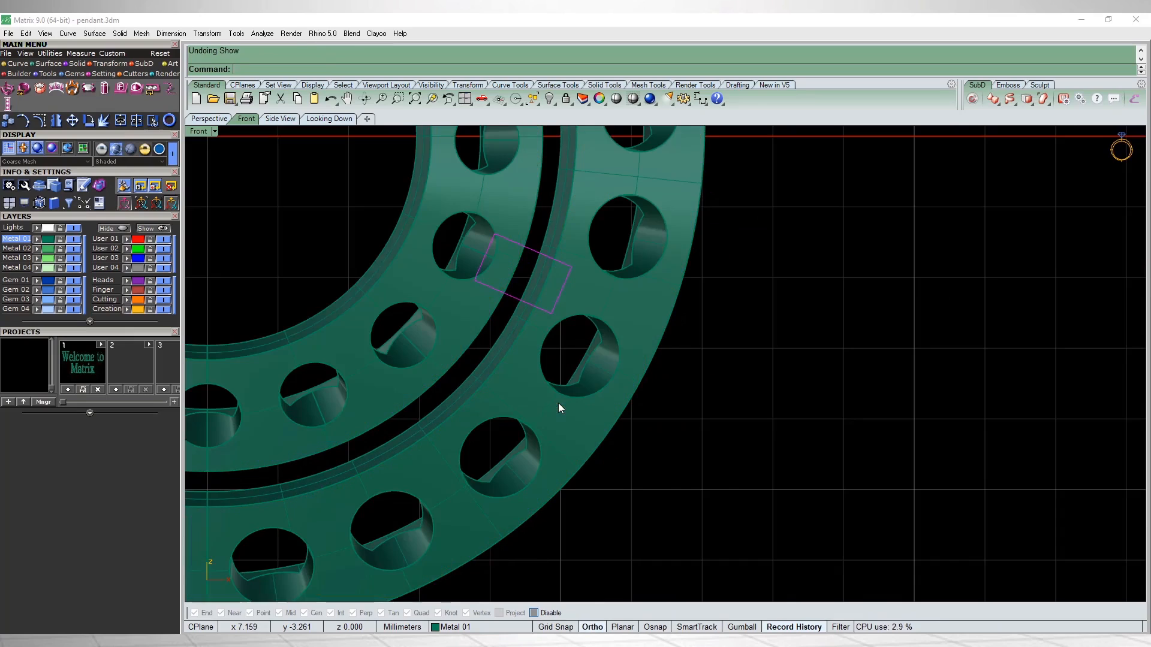
# Step: Move the rectangle further down along the halo gap and rotate it to follow the gap's direction
pyautogui.click(753, 340)
pyautogui.keyDown('shift'); pyautogui.click(714, 421); pyautogui.keyUp('shift')
pyautogui.moveTo(460, 353); pyautogui.dragTo(478, 347, button='right')
pyautogui.write('RT')
pyautogui.press('Return')
pyautogui.click(497, 346)
pyautogui.keyDown('shift'); pyautogui.click(748, 363); pyautogui.keyUp('shift')
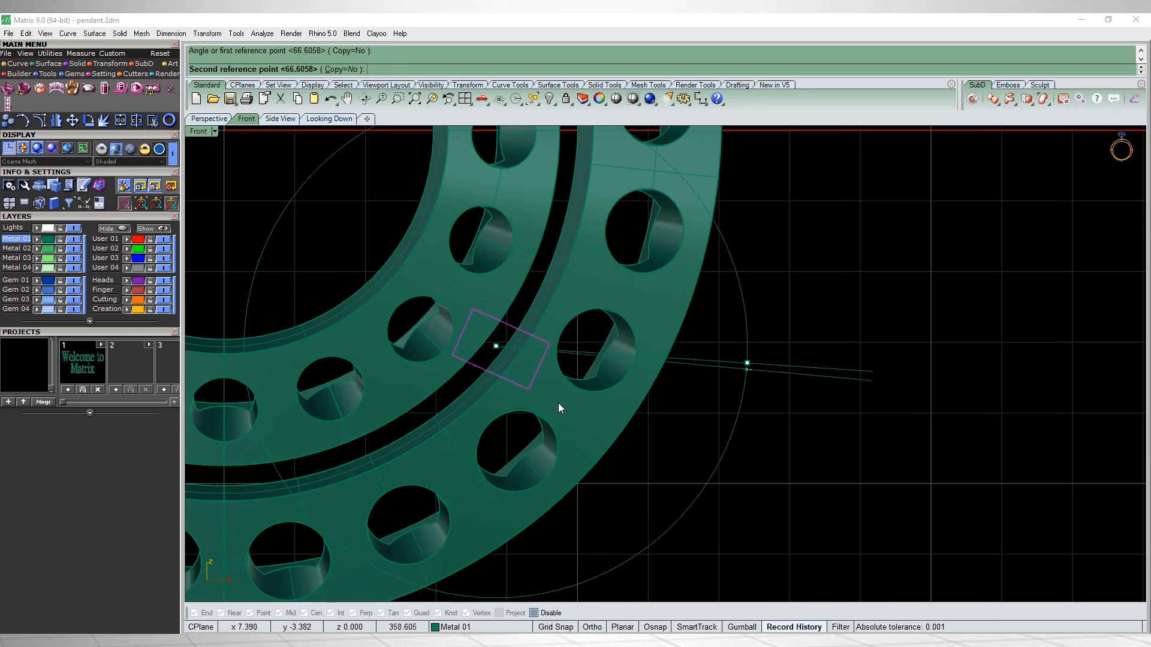
pyautogui.keyDown('shift'); pyautogui.click(738, 425); pyautogui.keyUp('shift')
# Step: Show all hidden gems and prongs and restore the front view
pyautogui.moveTo(530, 405)
pyautogui.mouseDown(button='right')
pyautogui.moveTo(543, 390)
pyautogui.moveTo(523, 408)
pyautogui.moveTo(520, 386)
pyautogui.mouseUp(button='right')
pyautogui.hotkey('ctrl', 'alt', 'h')
pyautogui.scroll(-4, 558, 408)
pyautogui.hotkey('ctrl', 'F2')
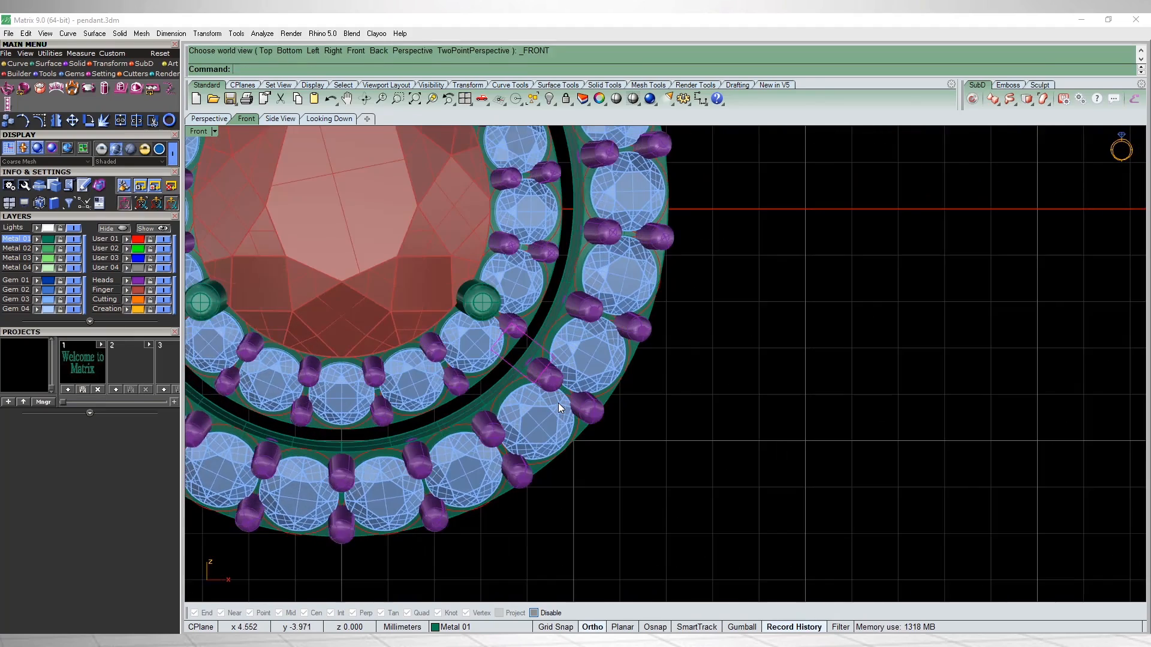
# Step: Nudge the rectangle slightly up and outward, and rotate it to line up with the neighbouring halo prongs
pyautogui.scroll(4, 558, 408)
pyautogui.write('M')
pyautogui.press('Return')
pyautogui.click(690, 407)
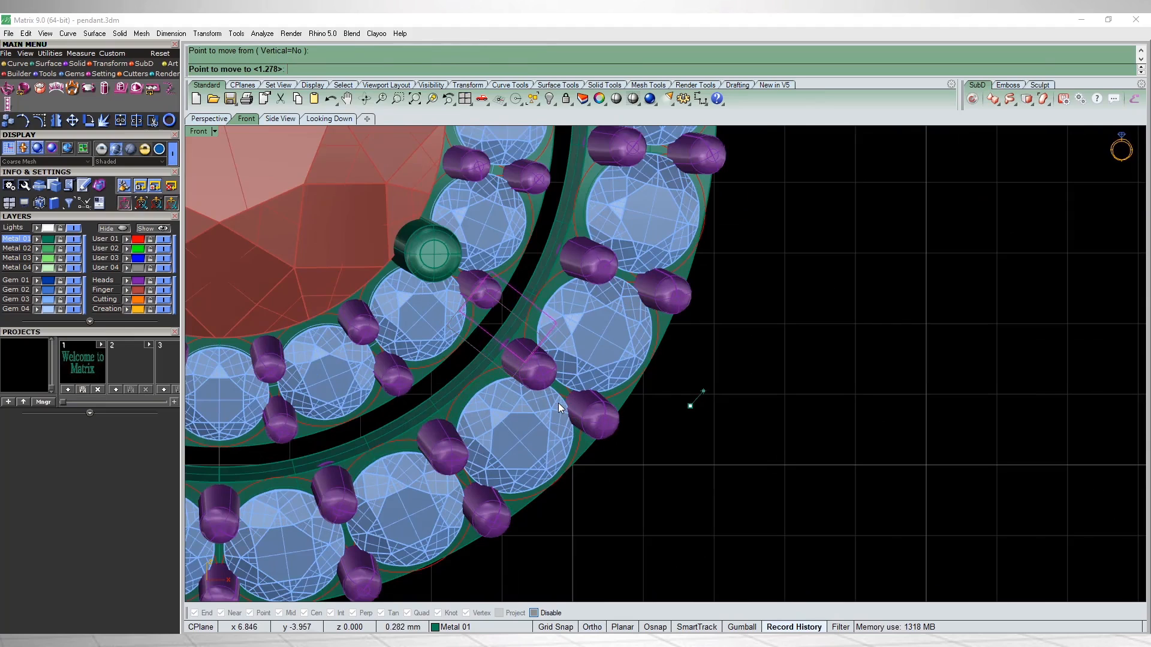
pyautogui.click(700, 392)
pyautogui.keyDown('shift'); pyautogui.moveTo(701, 391); pyautogui.dragTo(704, 433, button='right'); pyautogui.keyUp('shift')
pyautogui.write('R')
pyautogui.press('Return')
pyautogui.click(471, 327)
pyautogui.click(758, 467)
pyautogui.click(768, 443)
# Step: Select both halo frames and hide everything else except the connector rectangle
pyautogui.scroll(10, 488, 313)
pyautogui.keyDown('shift'); pyautogui.click(536, 318); pyautogui.keyUp('shift')
pyautogui.keyDown('shift'); pyautogui.click(644, 332); pyautogui.keyUp('shift')
pyautogui.scroll(-5, 558, 408)
pyautogui.hotkey('ctrl', 'i')
pyautogui.hotkey('ctrl', 'h')
pyautogui.scroll(-8, 560, 408)
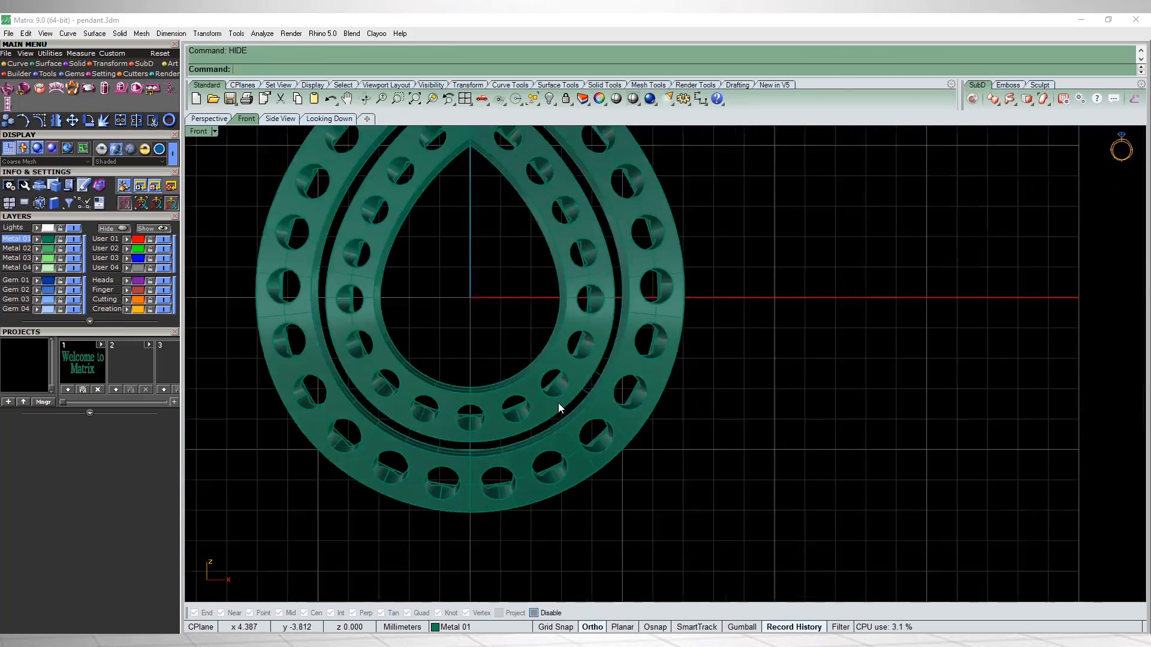
# Step: Move the rectangle back about 1.36 mm in the side view to the rear part of the inner halo, and check its depth from above
pyautogui.scroll(10, 558, 408)
pyautogui.keyDown('ctrl'); pyautogui.keyDown('shift'); pyautogui.moveTo(559, 408); pyautogui.dragTo(524, 400, button='right'); pyautogui.keyUp('shift'); pyautogui.keyUp('ctrl')
pyautogui.moveTo(466, 306); pyautogui.dragTo(596, 446)
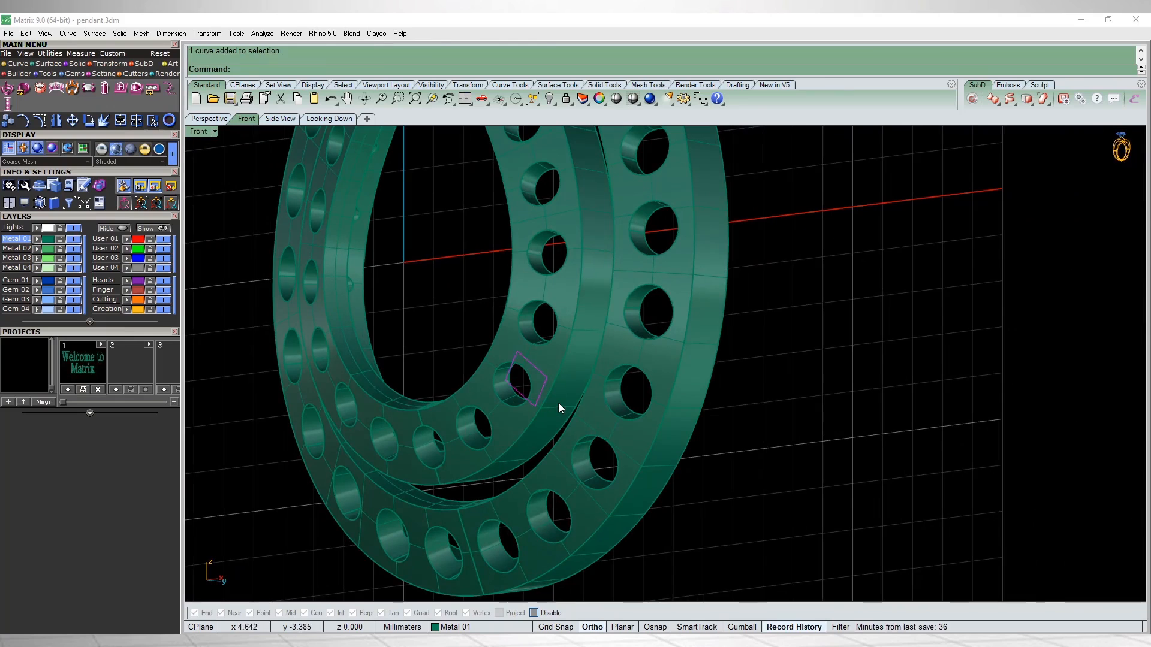
pyautogui.hotkey('ctrl', 'F3')
pyautogui.write('m')
pyautogui.press('Return')
pyautogui.click(392, 468)
pyautogui.click(558, 408)
pyautogui.hotkey('ctrl', 'F1')
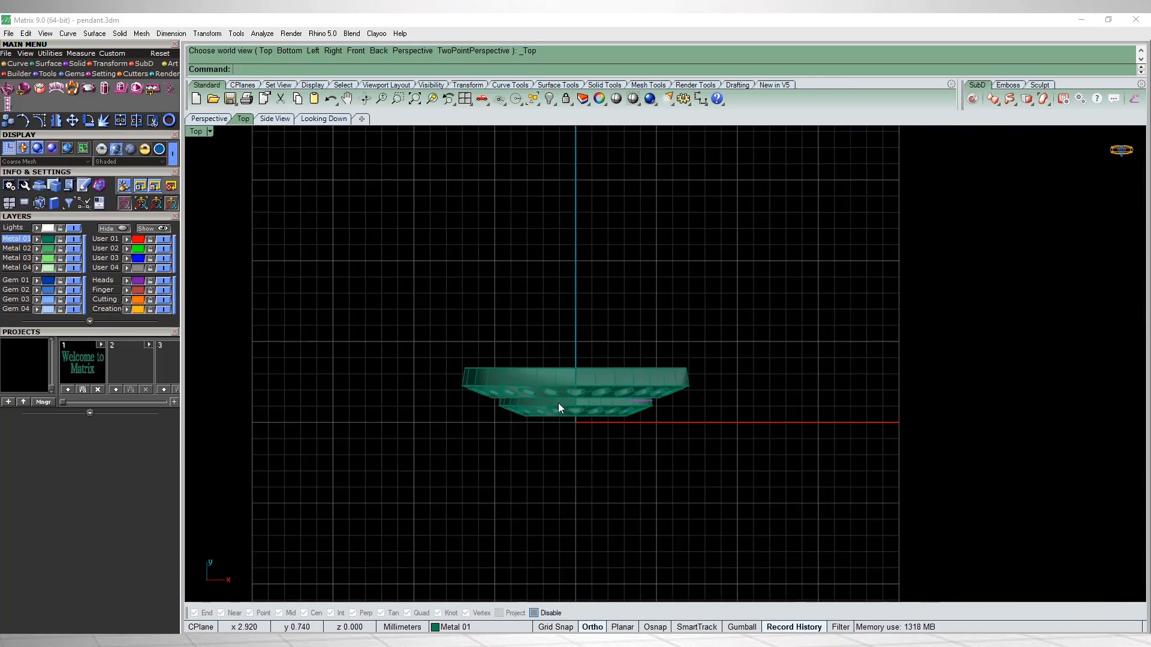
pyautogui.scroll(10, 559, 409)
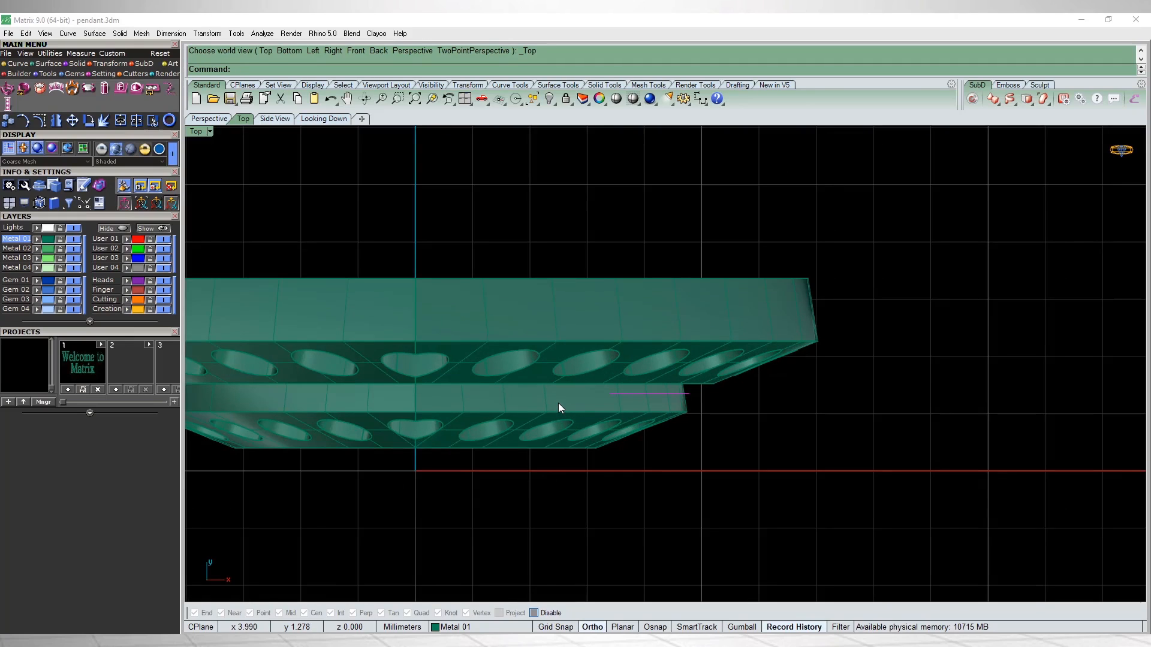
# Step: Rotate both halos and the rectangle together about the origin by about 33° in the front view, bringing the rectangle near the horizontal axis
pyautogui.hotkey('ctrl', 'F2')
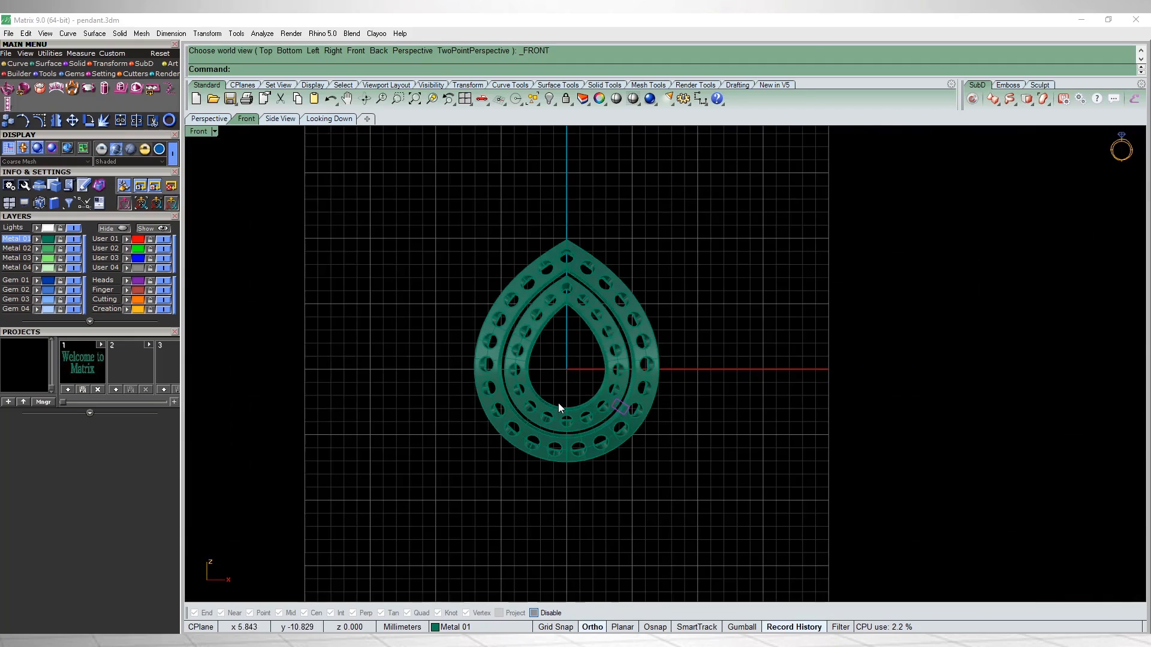
pyautogui.moveTo(488, 304); pyautogui.dragTo(483, 297)
pyautogui.moveTo(627, 332); pyautogui.dragTo(605, 365, button='right')
pyautogui.hotkey('ctrl', 'r')
pyautogui.write('0')
pyautogui.press('Return')
pyautogui.click(746, 524)
pyautogui.press('F8')
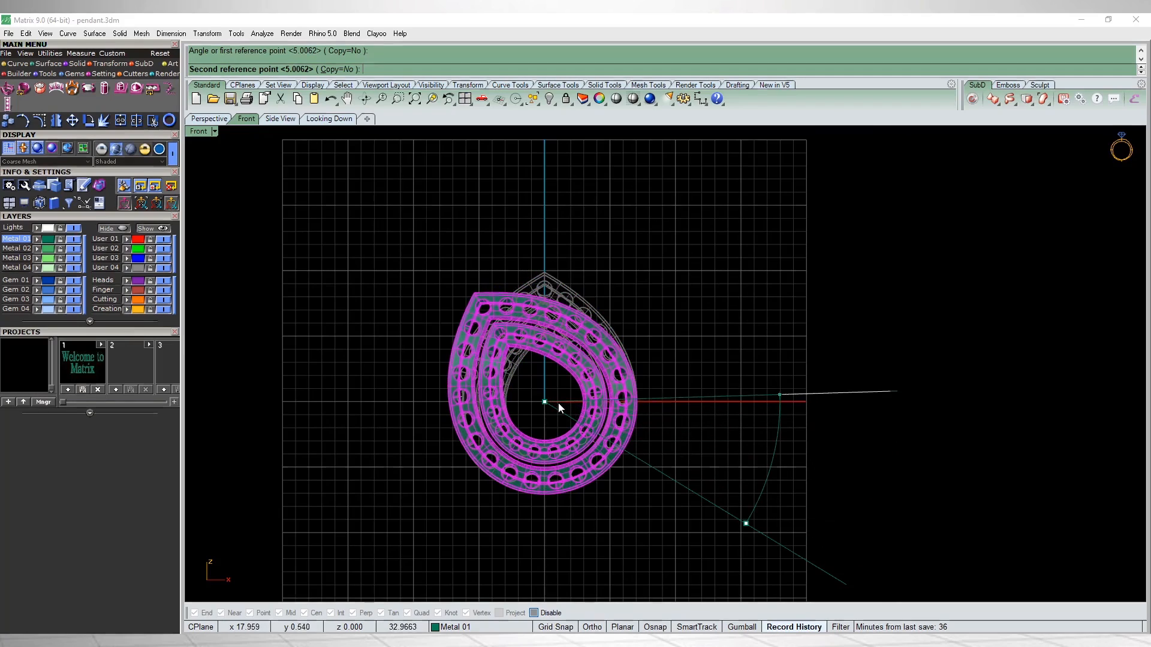
pyautogui.click(559, 408)
pyautogui.click(878, 399)
# Step: Move the rectangle back about 0.2 mm in the top view to the level where the two halos meet
pyautogui.moveTo(597, 259); pyautogui.dragTo(620, 413)
pyautogui.scroll(10, 620, 406)
pyautogui.scroll(-4, 617, 406)
pyautogui.hotkey('ctrl', 'F1')
pyautogui.write('R')
pyautogui.scroll(10, 596, 379)
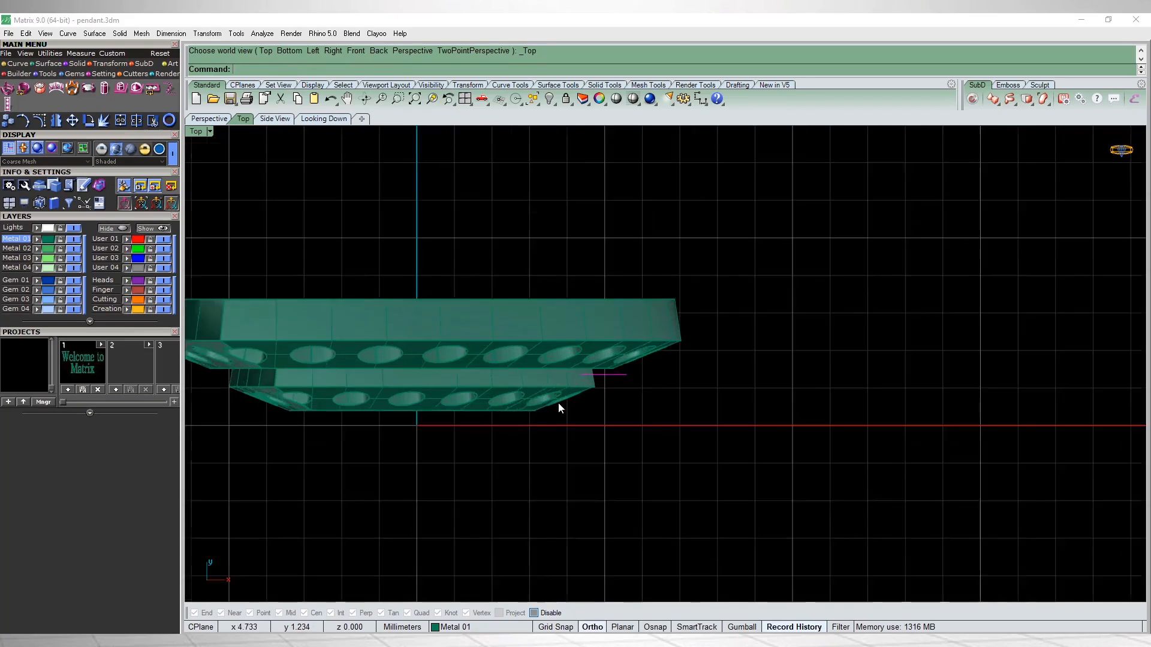
pyautogui.press('Return')
pyautogui.click(729, 458)
pyautogui.click(729, 443)
pyautogui.moveTo(564, 360); pyautogui.dragTo(558, 408, button='right')
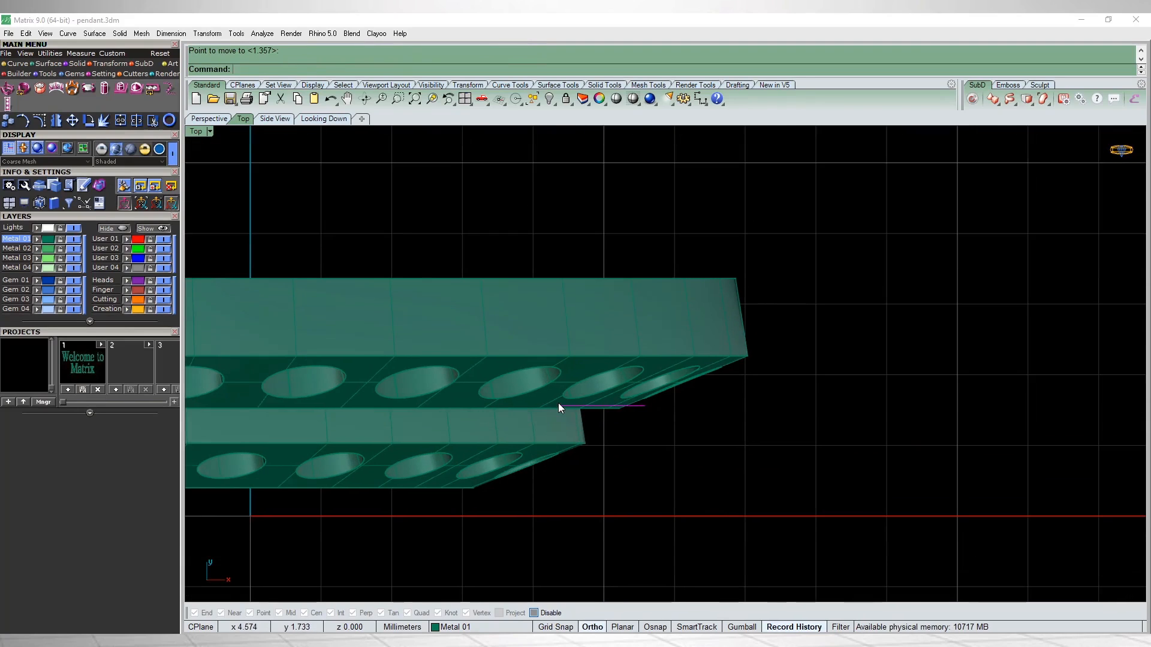
# Step: Tilt the rectangle slightly in the top view, raising its outer end towards the outer halo
pyautogui.click(561, 405)
pyautogui.keyDown('shift'); pyautogui.click(851, 435); pyautogui.keyUp('shift')
pyautogui.keyDown('shift'); pyautogui.click(851, 403); pyautogui.keyUp('shift')
# Step: Extrude the tilted rectangle 0.7 mm into a solid connector block and delete the source curve
pyautogui.moveTo(566, 375); pyautogui.dragTo(558, 405, button='right')
pyautogui.hotkey('ctrl', 'e')
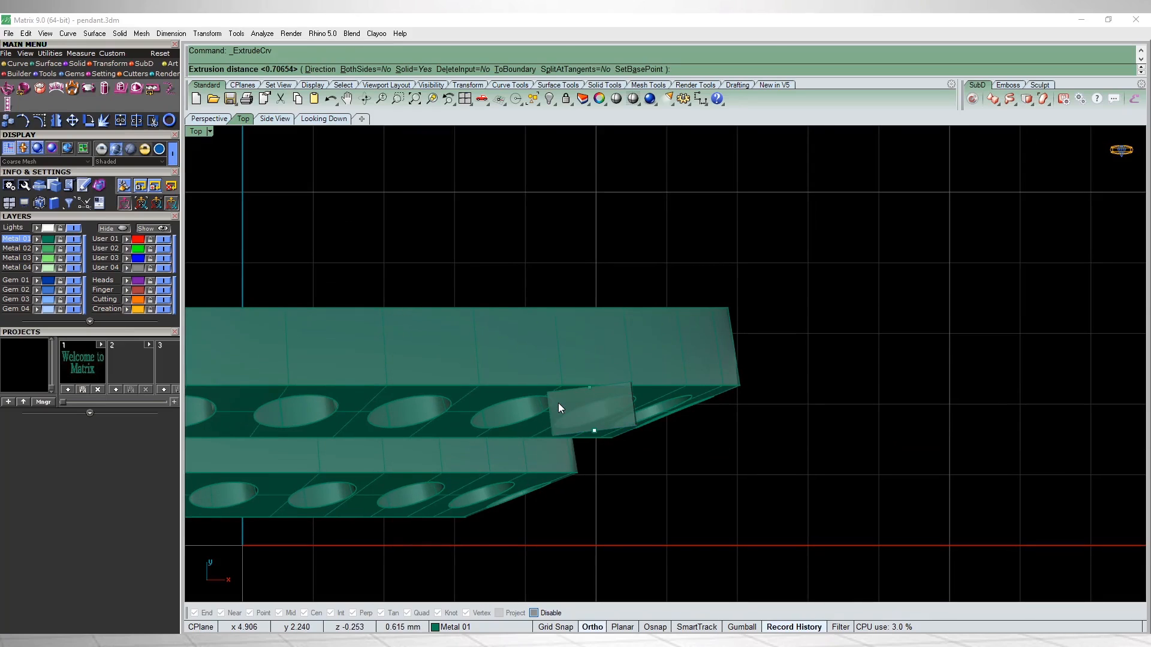
pyautogui.write('.6')
pyautogui.press('Return')
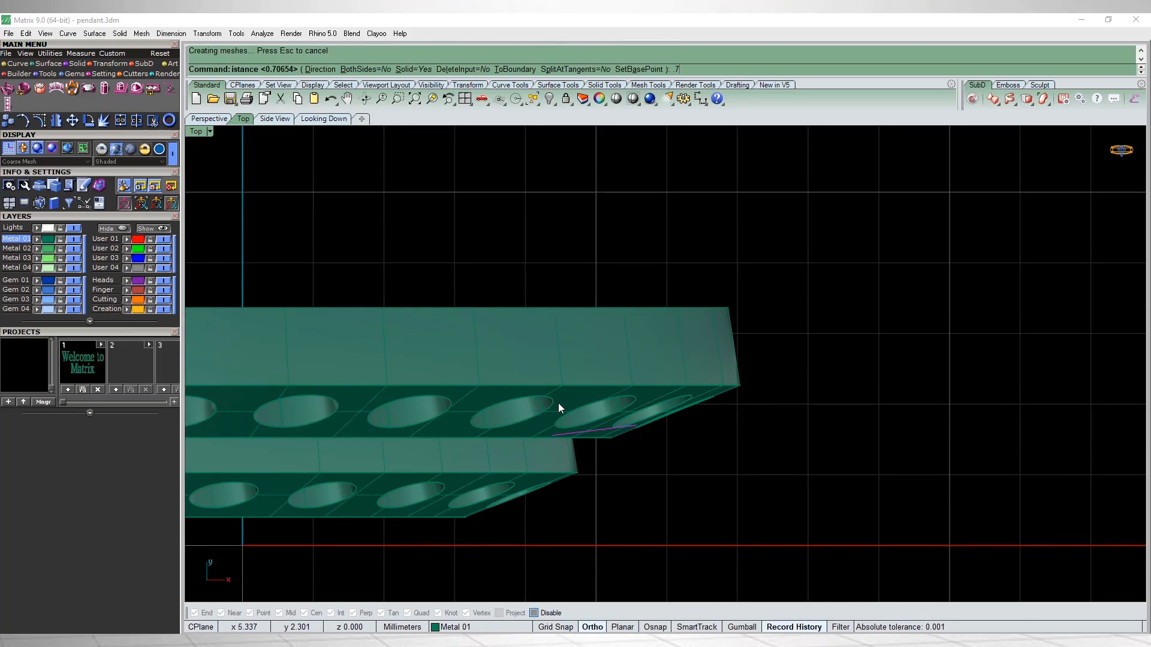
pyautogui.press('Delete')
# Step: Move the connector block slightly towards the inner halo in the back view, and check its fit against the outer halo's stone holes
pyautogui.scroll(-4, 559, 408)
pyautogui.moveTo(559, 408); pyautogui.dragTo(559, 456, button='right')
pyautogui.scroll(10, 559, 409)
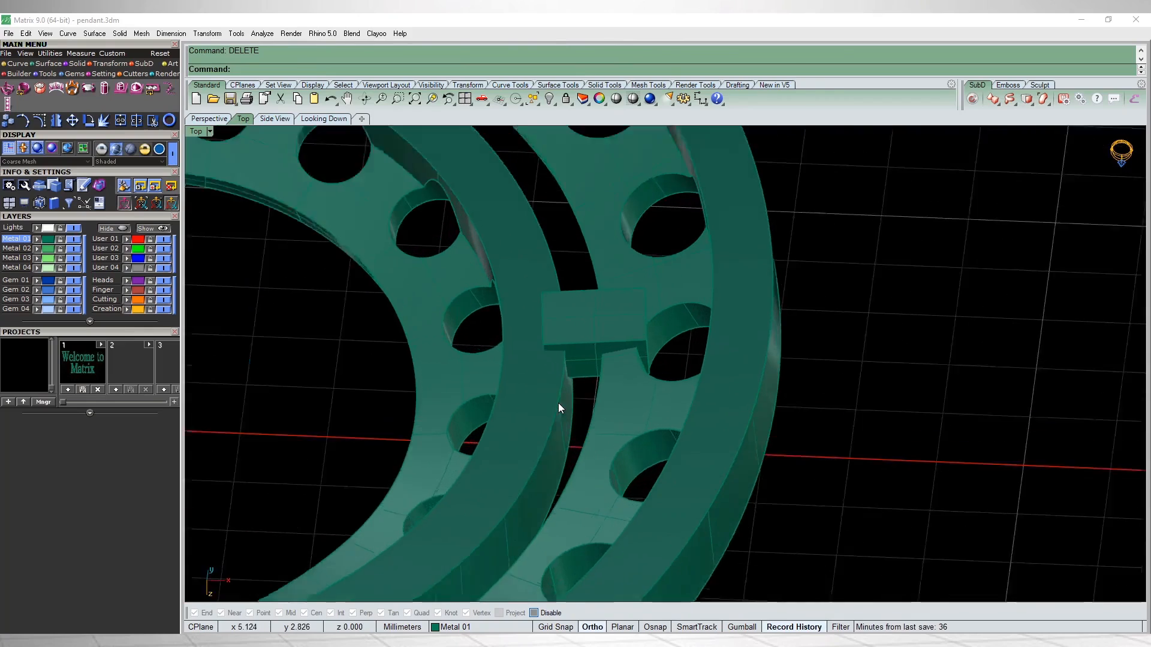
pyautogui.scroll(-3, 561, 408)
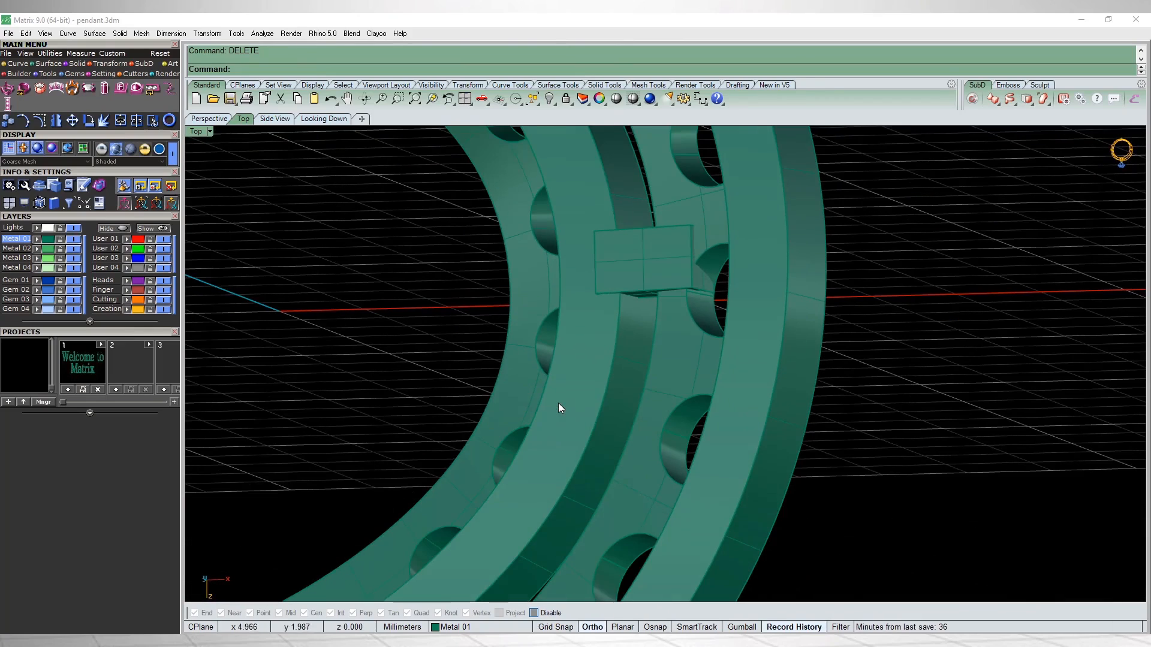
pyautogui.write('b')
pyautogui.press('Return')
pyautogui.write('m')
pyautogui.press('Return')
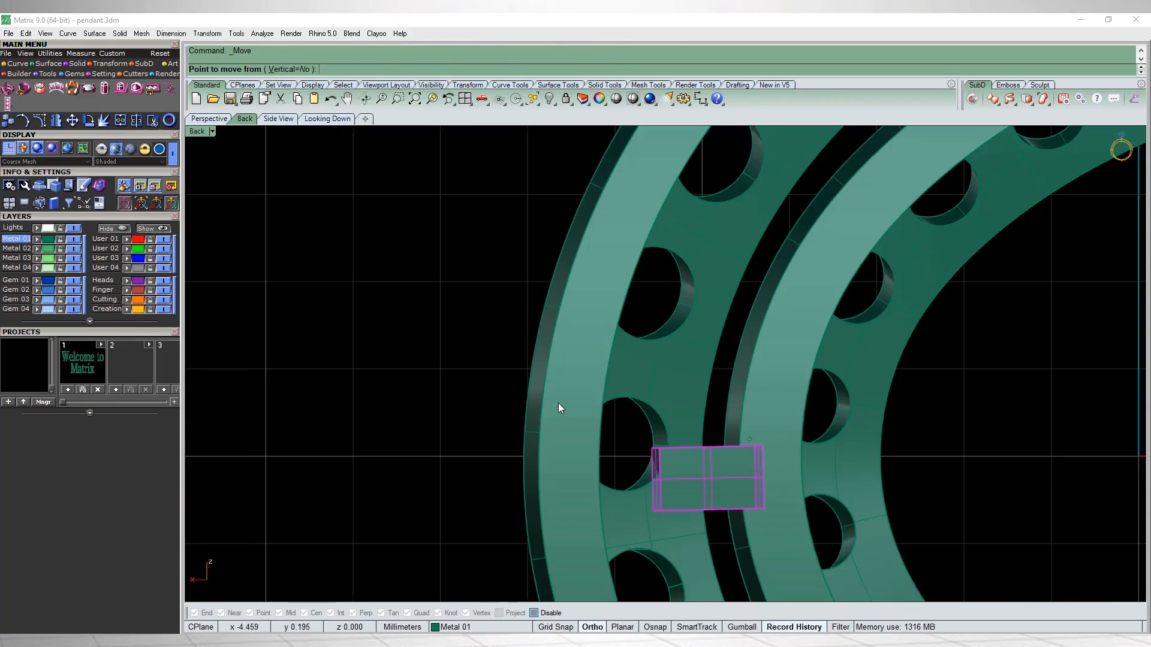
pyautogui.moveTo(559, 408); pyautogui.dragTo(385, 292, button='right')
pyautogui.scroll(4, 559, 409)
pyautogui.click(738, 352)
pyautogui.press('F8')
pyautogui.keyDown('shift'); pyautogui.click(751, 351); pyautogui.keyUp('shift')
pyautogui.scroll(-4, 558, 408)
pyautogui.keyDown('ctrl'); pyautogui.keyDown('shift'); pyautogui.moveTo(558, 408); pyautogui.dragTo(361, 387, button='right'); pyautogui.keyUp('shift'); pyautogui.keyUp('ctrl')
pyautogui.scroll(4, 559, 408)
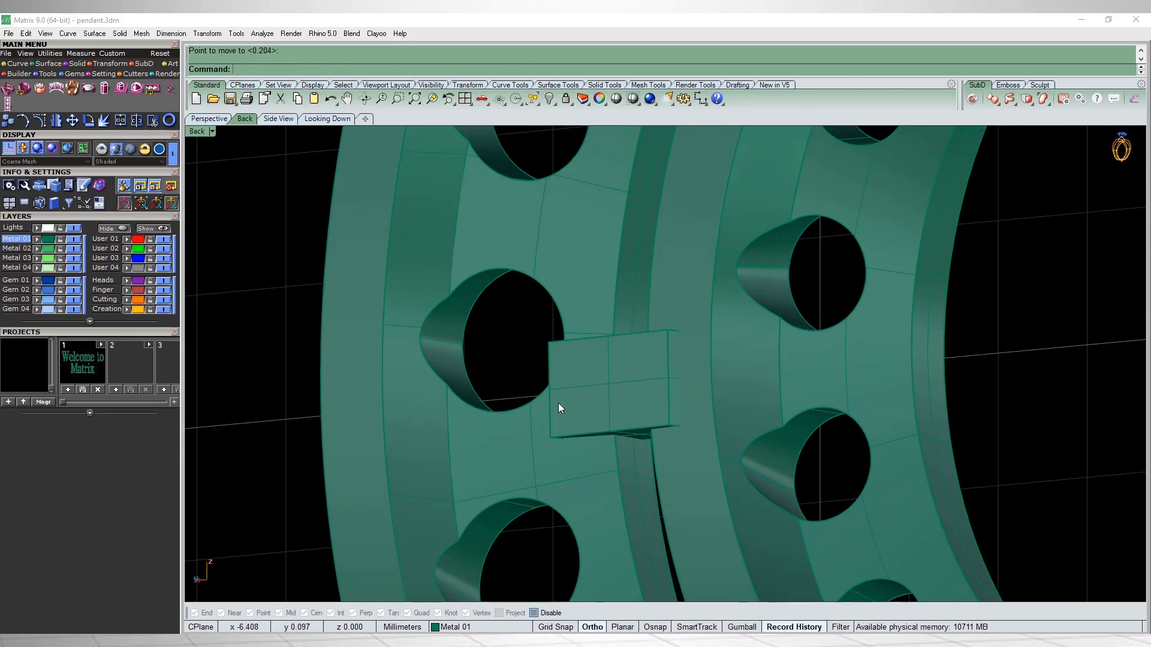
# Step: Fillet the two end edges of the connector block with a 0.3 radius and return to the front view
pyautogui.write('fe')
pyautogui.press('Return')
pyautogui.write('.3')
pyautogui.press('Return')
pyautogui.click(668, 359)
pyautogui.click(549, 385)
pyautogui.press('Return')
pyautogui.press('Return')
pyautogui.keyDown('ctrl'); pyautogui.keyDown('shift'); pyautogui.moveTo(559, 408); pyautogui.dragTo(649, 428, button='right'); pyautogui.keyUp('shift'); pyautogui.keyUp('ctrl')
pyautogui.scroll(-12, 559, 408)
pyautogui.hotkey('ctrl', 'F2')
pyautogui.scroll(-7, 559, 408)
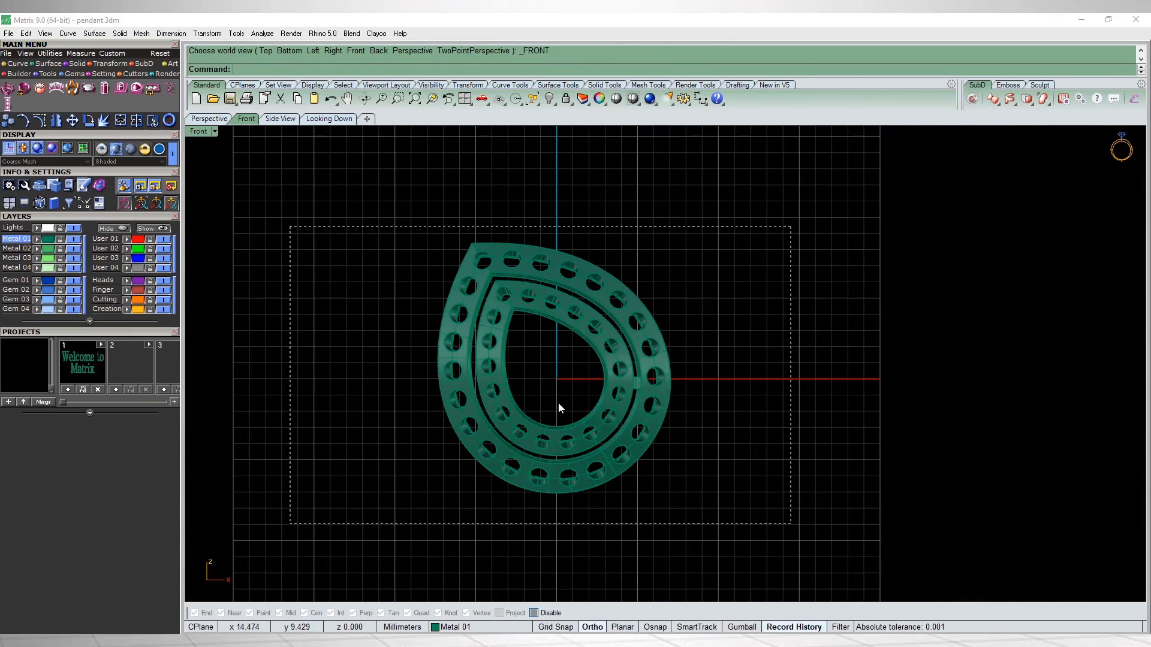
pyautogui.hotkey('ctrl', 'a')
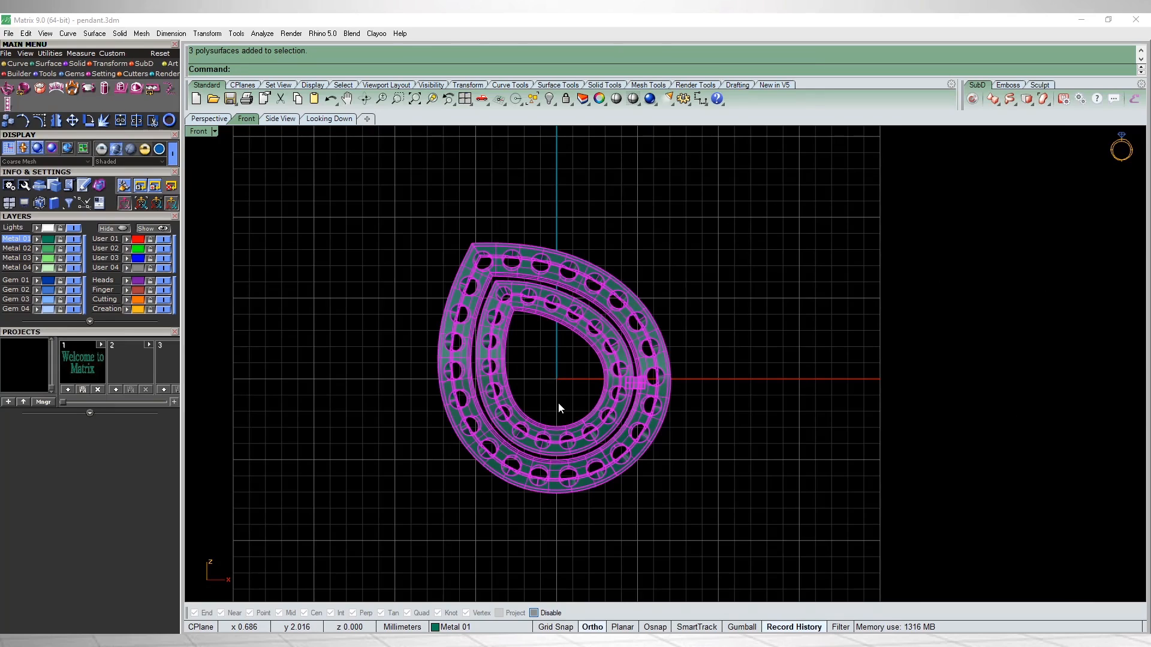
pyautogui.write('how')
pyautogui.press('Return')
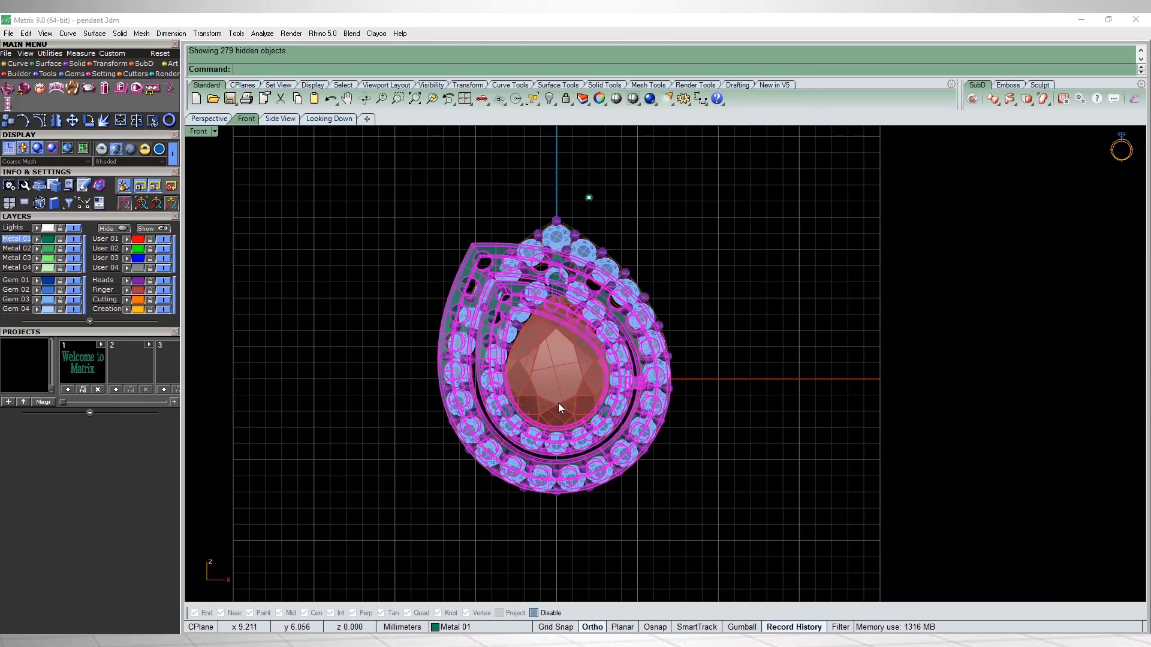
pyautogui.press('Escape')
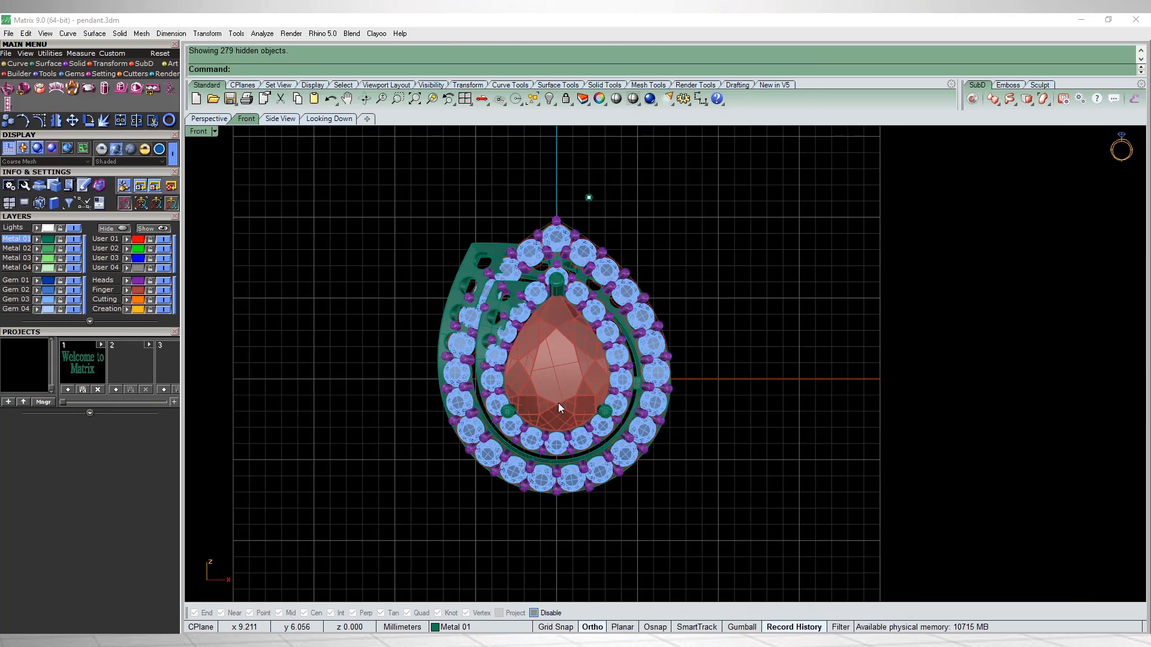
pyautogui.hotkey('ctrl', 'z')
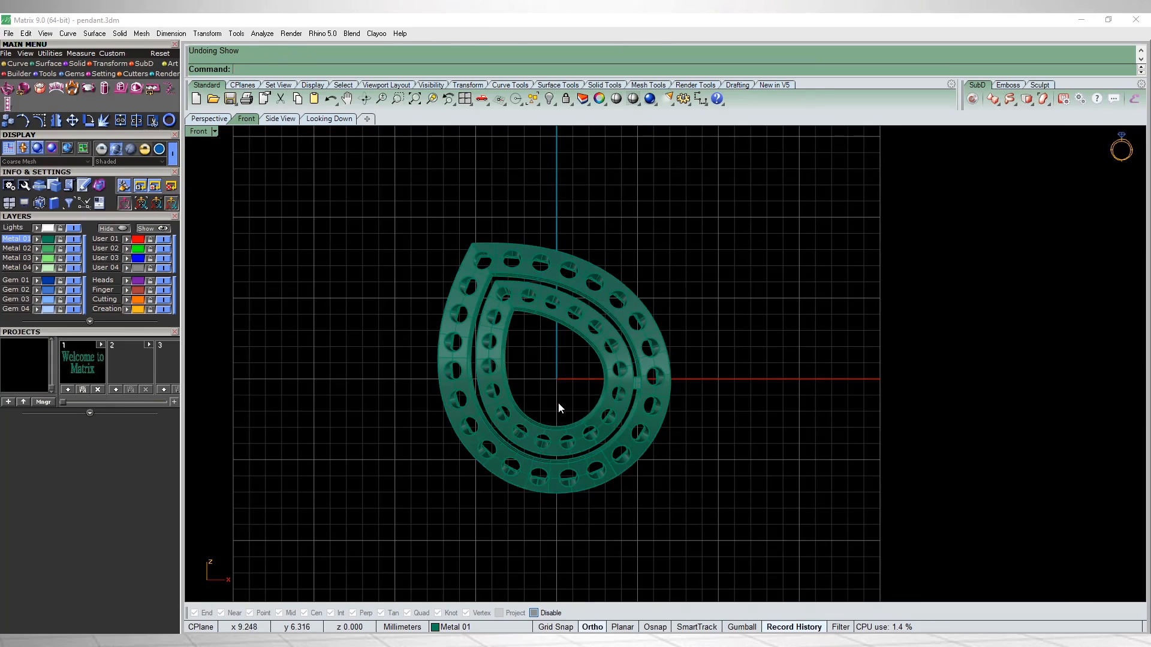
# Step: Rotate both halos and the connector block about the origin until the outer halo's tip lies on the vertical axis
pyautogui.moveTo(743, 208); pyautogui.dragTo(375, 561)
pyautogui.moveTo(570, 365); pyautogui.dragTo(582, 402, button='right')
pyautogui.write('r')
pyautogui.press('Return')
pyautogui.write('0')
pyautogui.press('Return')
pyautogui.scroll(5, 559, 408)
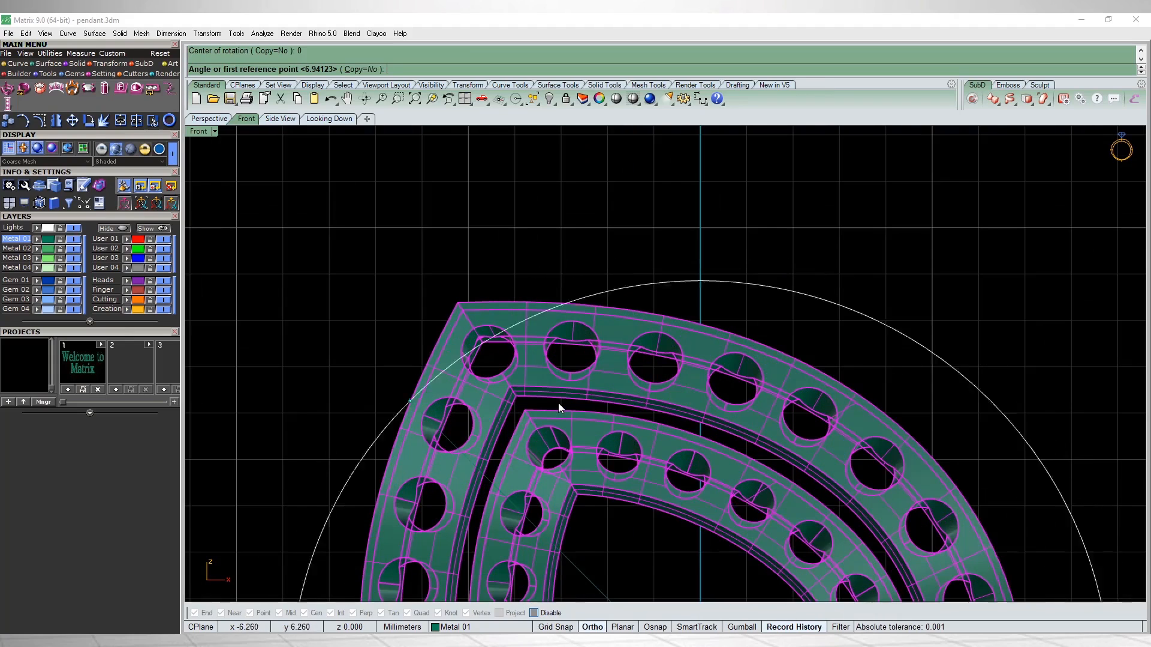
pyautogui.click(534, 613)
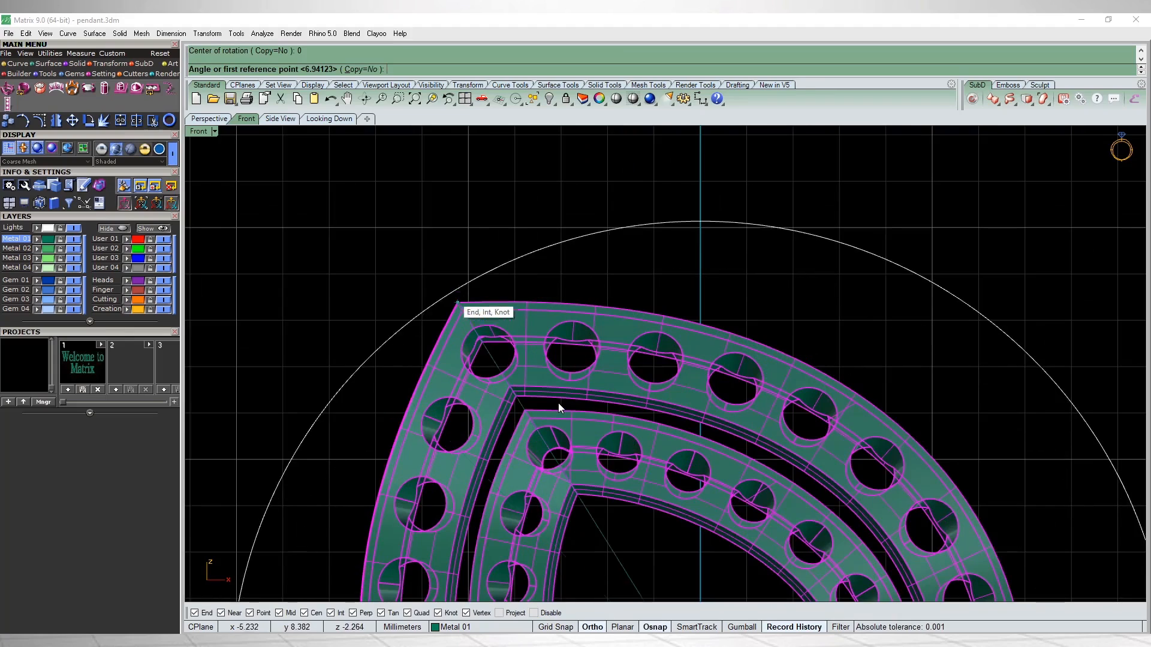
pyautogui.click(457, 303)
pyautogui.scroll(-5, 558, 408)
pyautogui.click(558, 408)
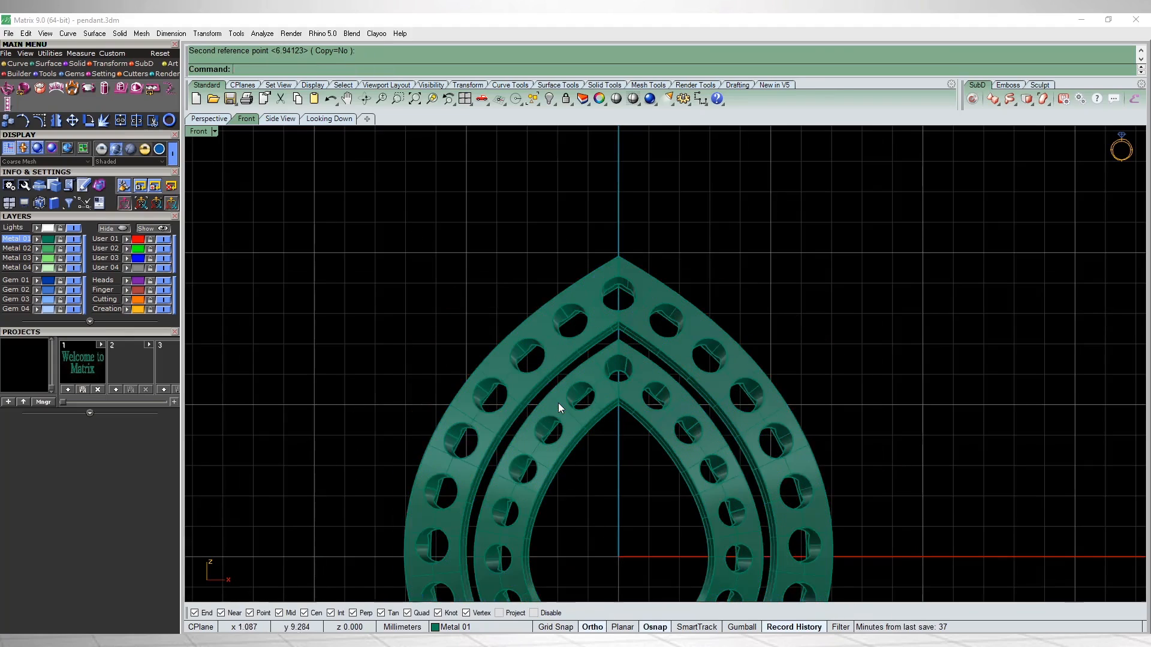
# Step: Mirror the connector block across the vertical axis through the origin to the opposite side of the halos
pyautogui.scroll(-3, 559, 408)
pyautogui.scroll(6, 559, 408)
pyautogui.click(612, 349)
pyautogui.scroll(-8, 599, 383)
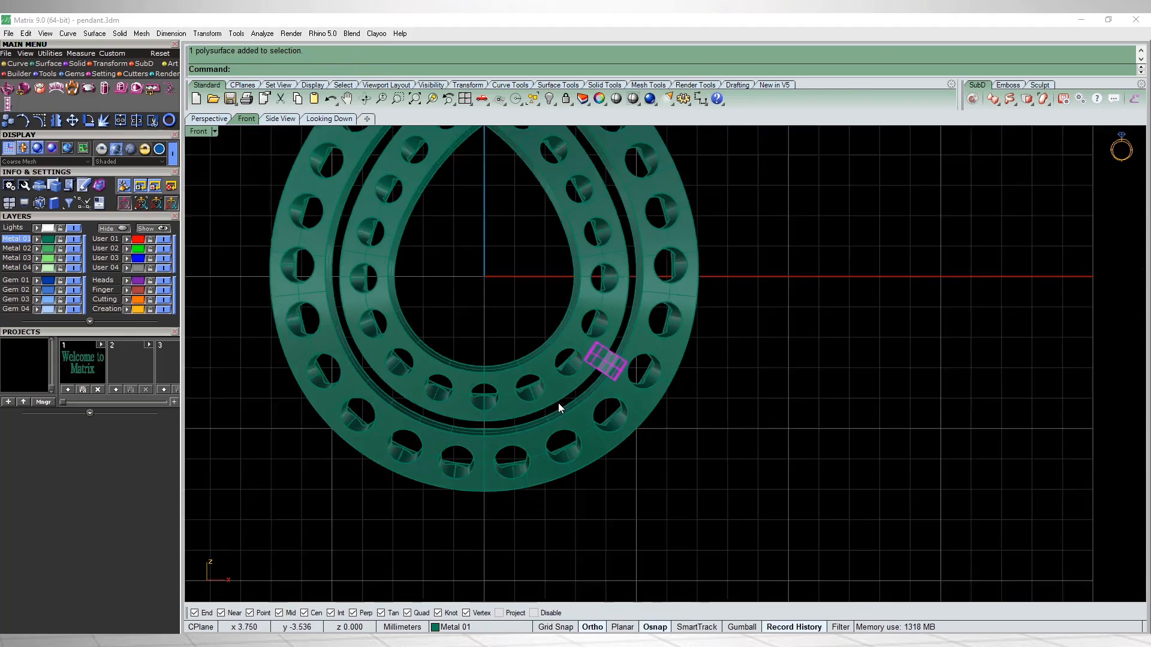
pyautogui.write('mi')
pyautogui.press('Return')
pyautogui.write('0')
pyautogui.press('Return')
pyautogui.click(559, 408)
# Step: Show all hidden stones, prongs and other objects, and examine both connector blocks between the halos
pyautogui.hotkey('ctrl', 'alt', 'h')
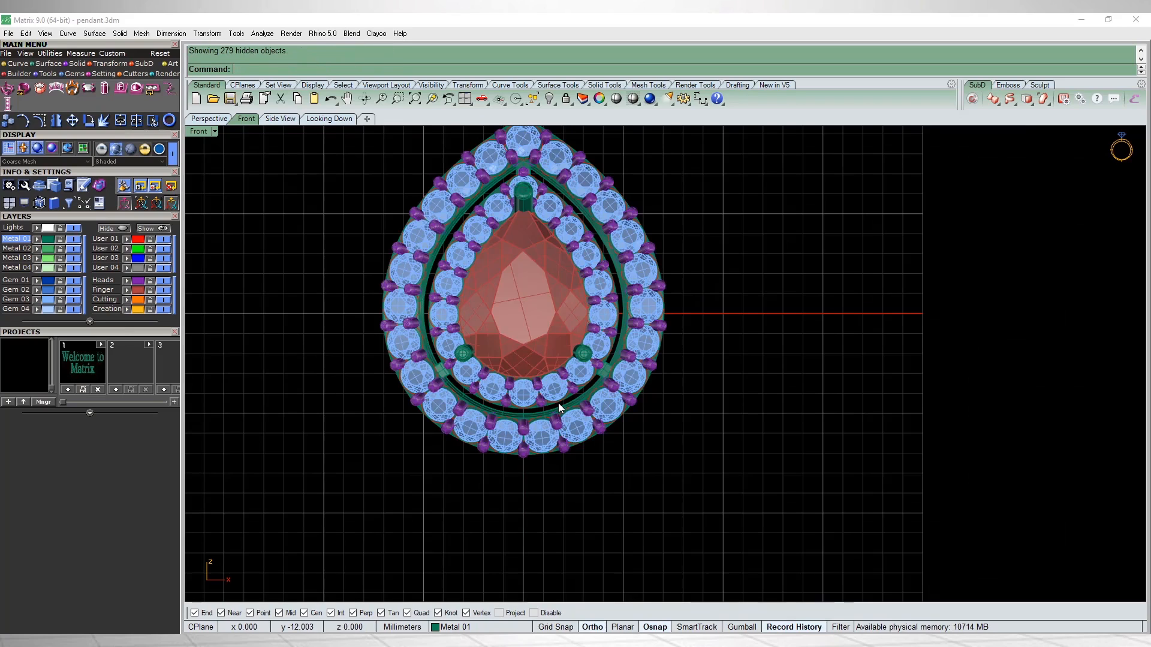
pyautogui.keyDown('ctrl'); pyautogui.keyDown('shift'); pyautogui.moveTo(559, 408); pyautogui.dragTo(560, 384, button='right'); pyautogui.keyUp('shift'); pyautogui.keyUp('ctrl')
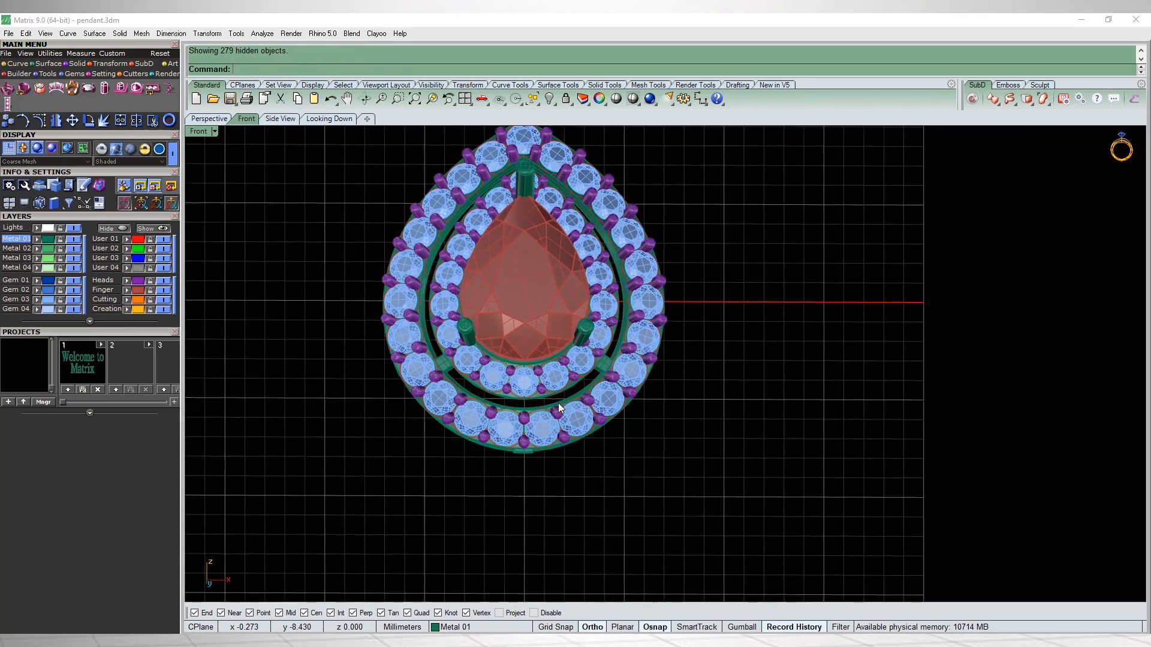
pyautogui.scroll(3, 559, 408)
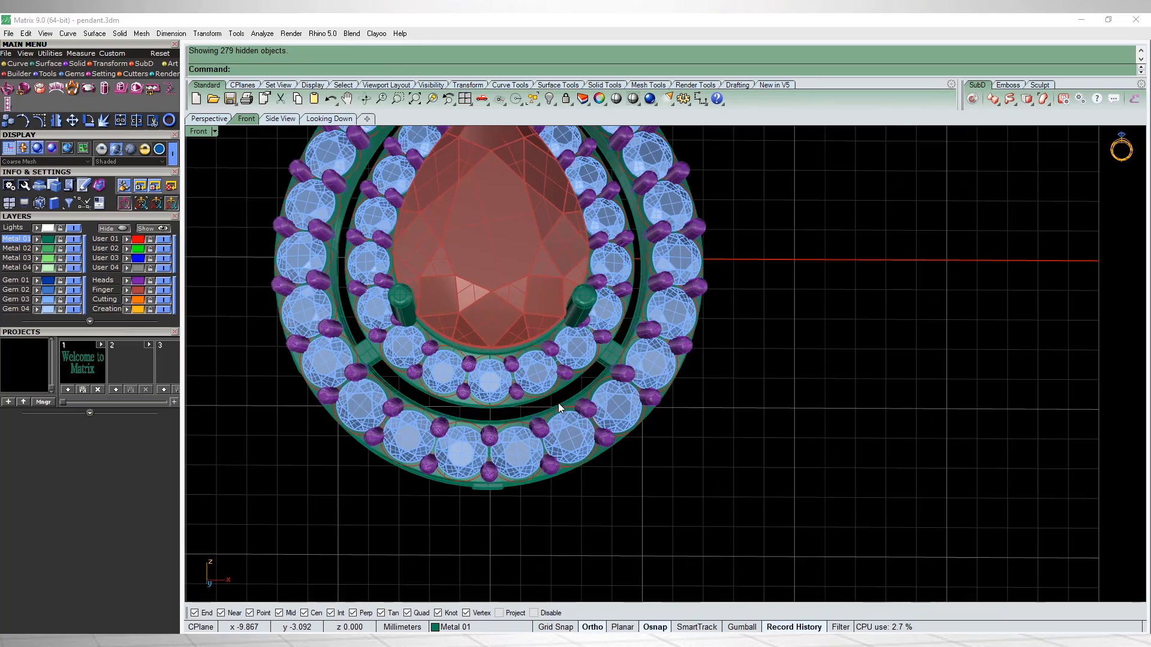
pyautogui.click(73, 300)
pyautogui.keyDown('ctrl'); pyautogui.keyDown('shift'); pyautogui.moveTo(558, 408); pyautogui.dragTo(592, 424, button='right'); pyautogui.keyUp('shift'); pyautogui.keyUp('ctrl')
pyautogui.hotkey('ctrl', 'z')
# Step: Isolate the pendant in the front view by hiding all other objects, and preview it with Shade
pyautogui.scroll(-12, 559, 408)
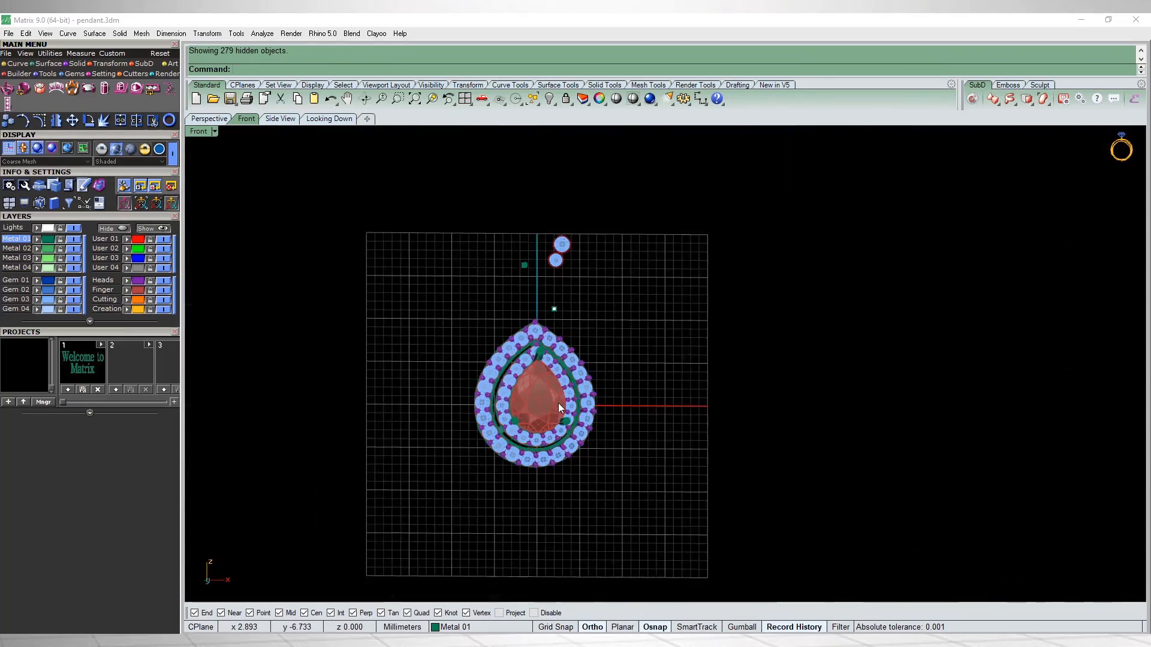
pyautogui.scroll(4, 559, 408)
pyautogui.hotkey('ctrl', 'F2')
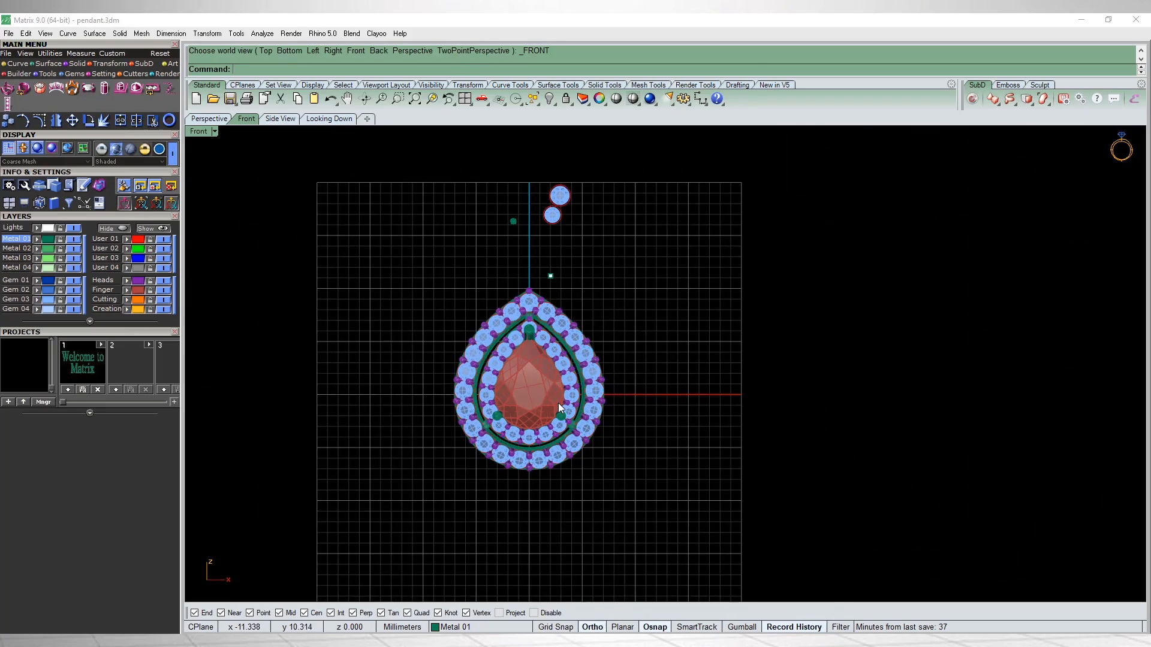
pyautogui.moveTo(501, 398); pyautogui.dragTo(789, 547)
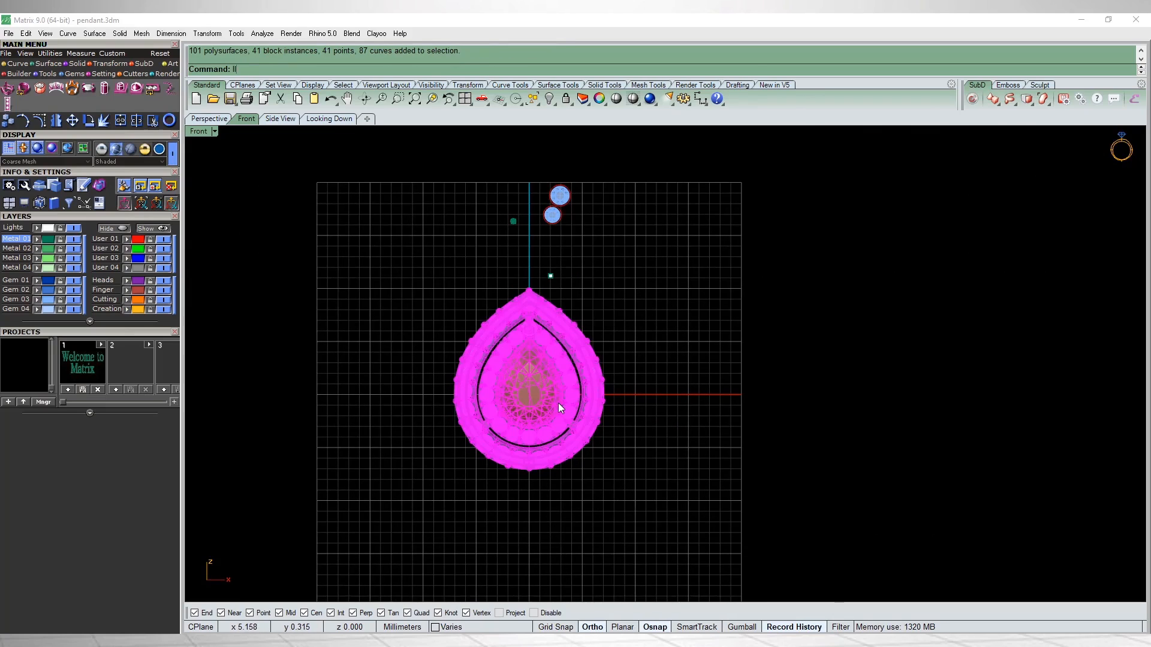
pyautogui.hotkey('ctrl', 'h')
pyautogui.write('Shade')
pyautogui.press('Return')
pyautogui.scroll(-3, 558, 408)
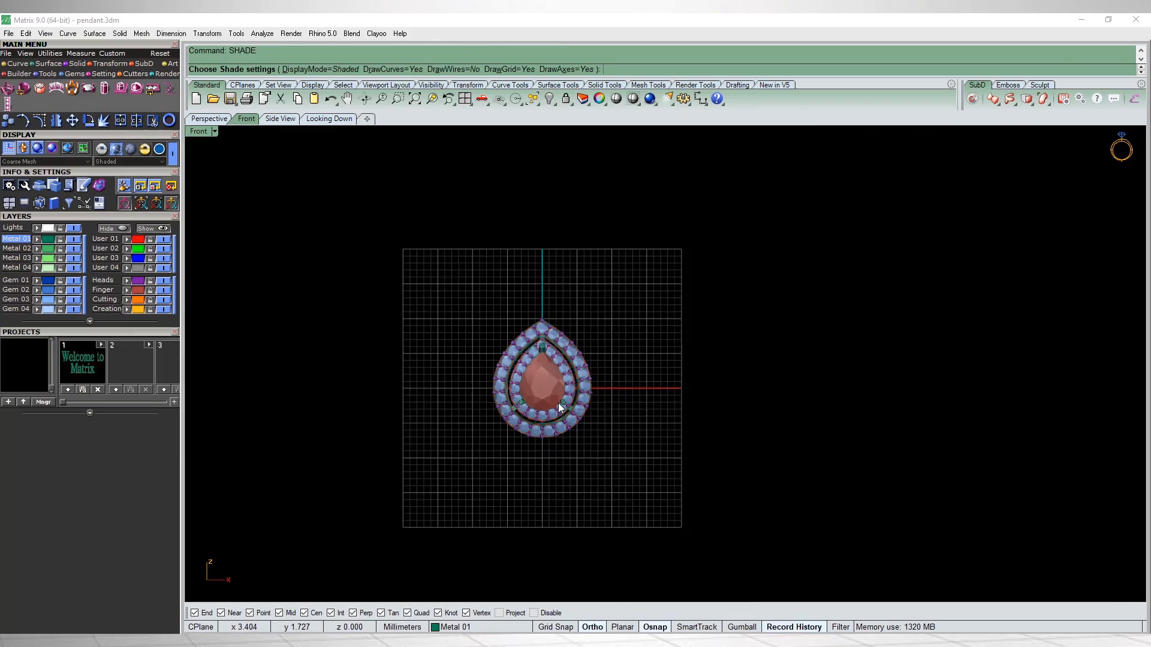
pyautogui.scroll(4, 569, 355)
pyautogui.press('Escape')
# Step: Measure the pendant's overall height from its tip to its base with an aligned dimension
pyautogui.write('D')
pyautogui.press('Return')
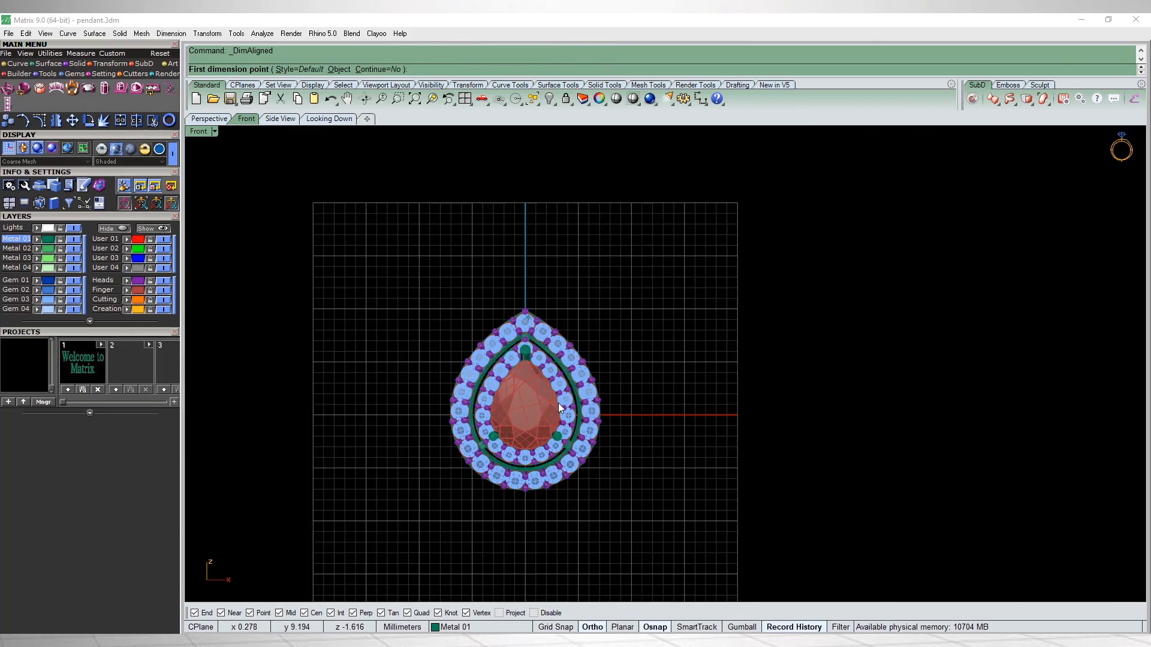
pyautogui.scroll(10, 529, 309)
pyautogui.click(520, 304)
pyautogui.scroll(-4, 559, 407)
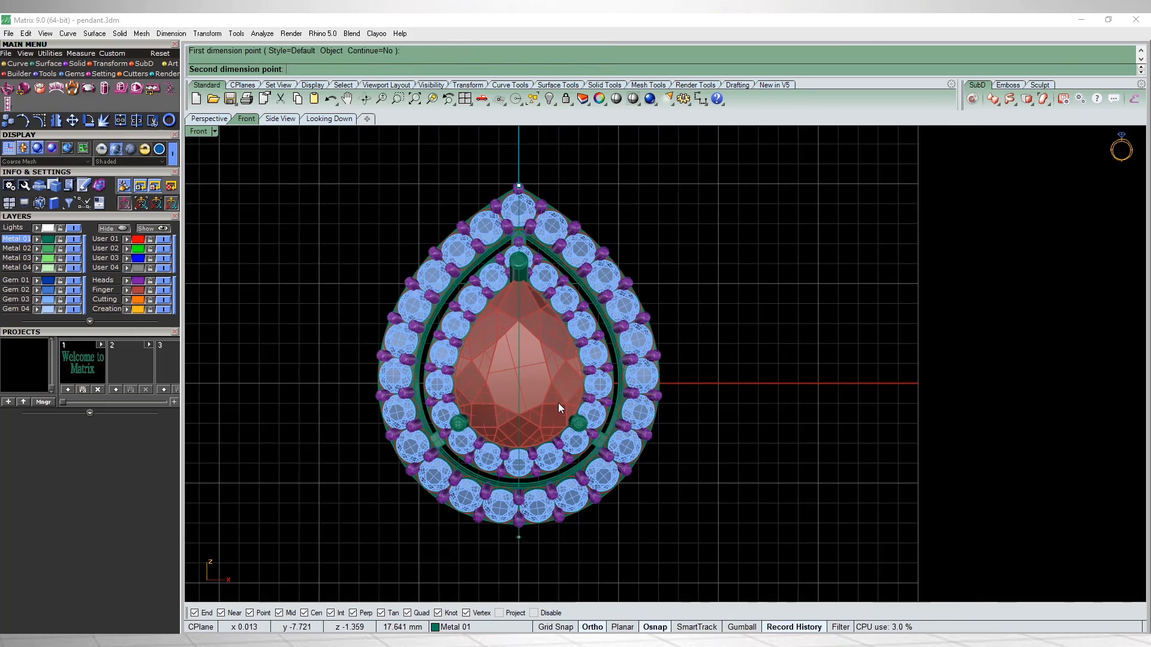
pyautogui.click(520, 526)
pyautogui.press('Escape')
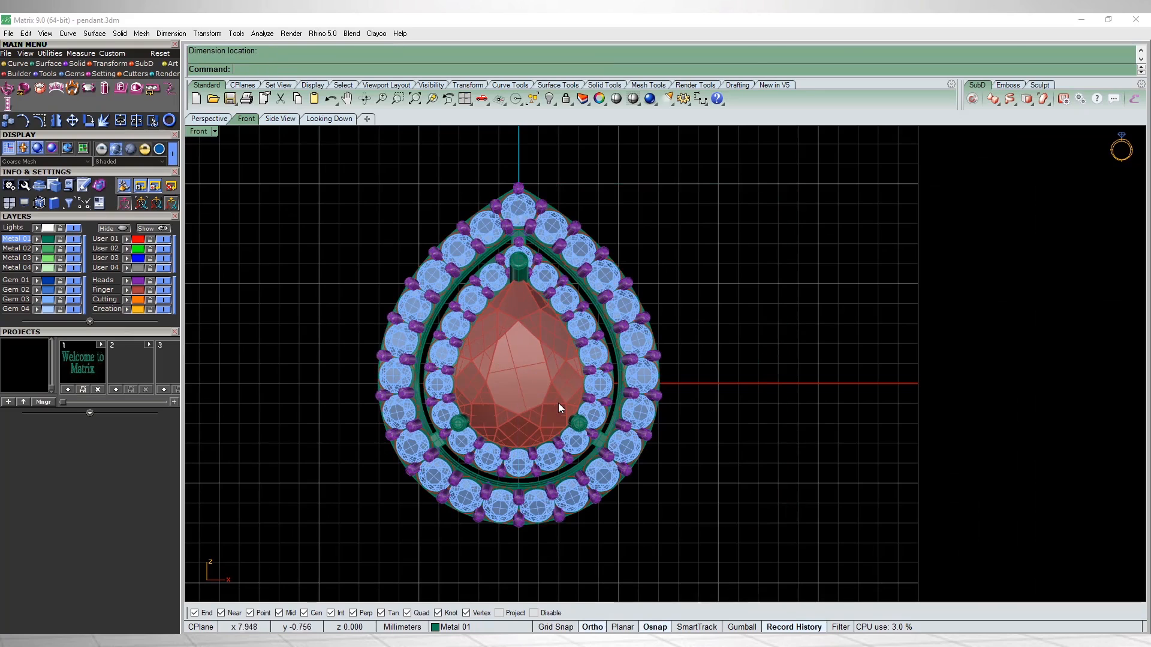
# Step: Select all point objects in the pendant and start a Shade preview
pyautogui.scroll(-5, 559, 408)
pyautogui.scroll(-6, 559, 408)
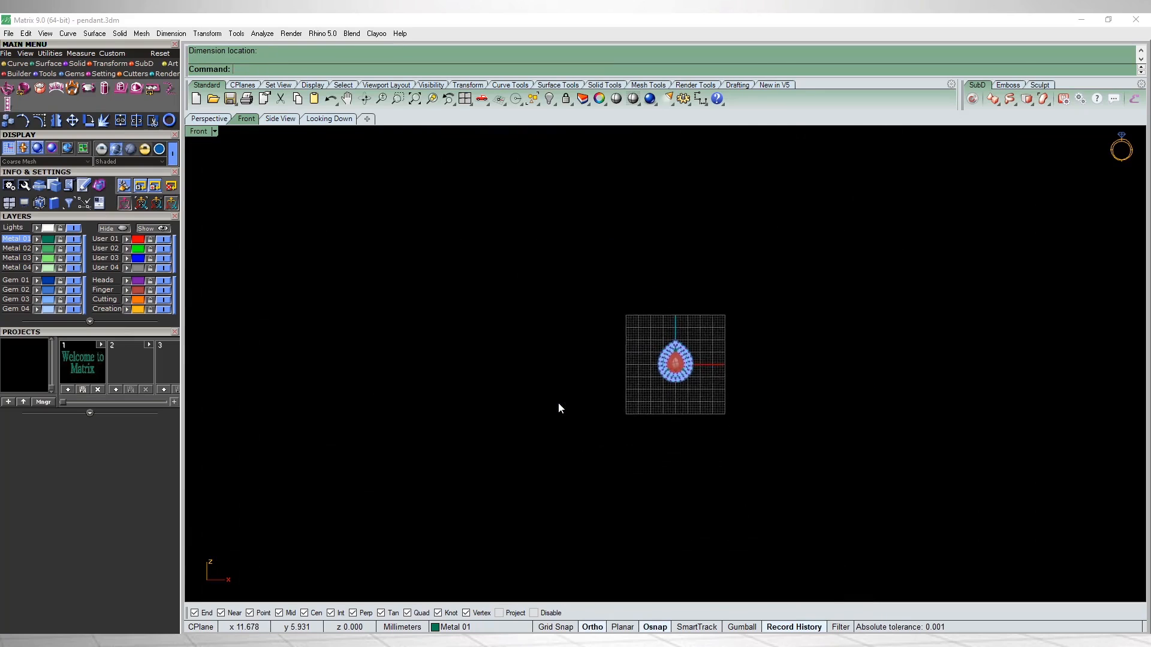
pyautogui.scroll(-1, 559, 407)
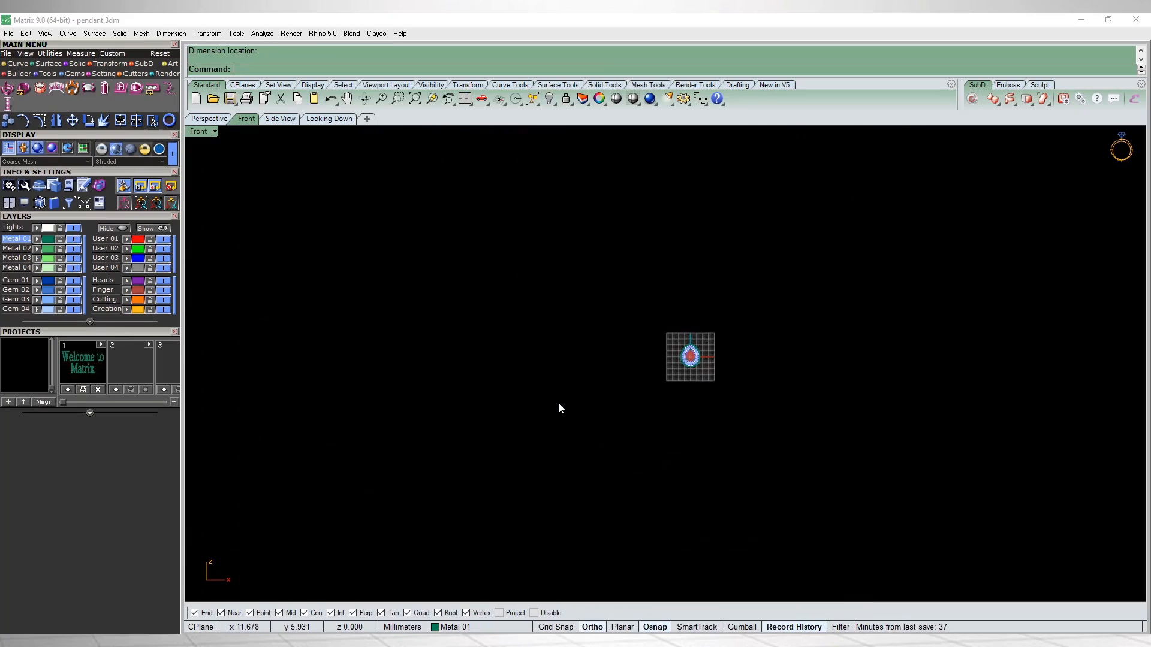
pyautogui.moveTo(559, 407); pyautogui.dragTo(501, 439, button='right')
pyautogui.write('SelPt')
pyautogui.press('Return')
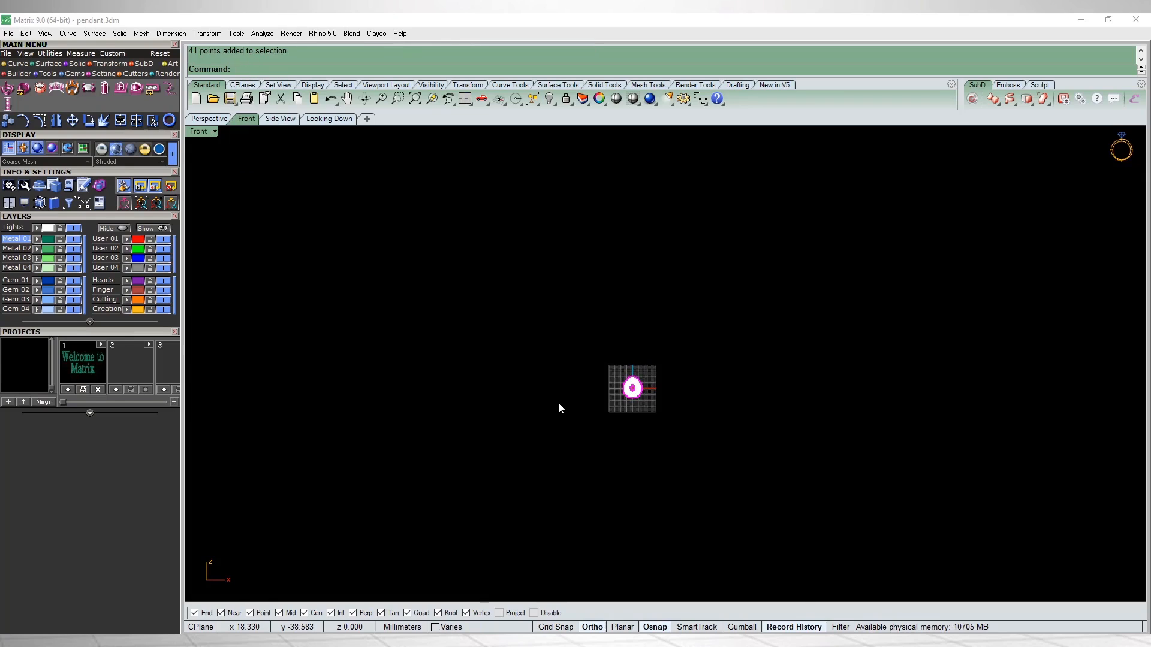
pyautogui.write('hade')
pyautogui.press('Return')
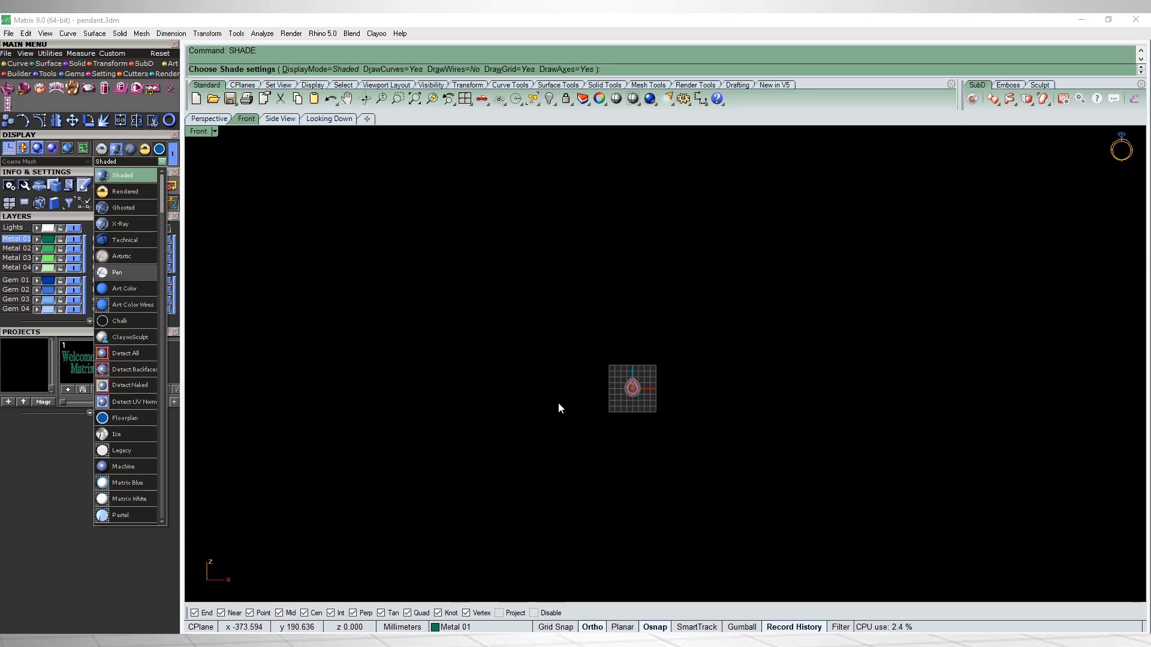
# Step: Set the viewport's display mode to Machine
pyautogui.scroll(-3, 125, 372)
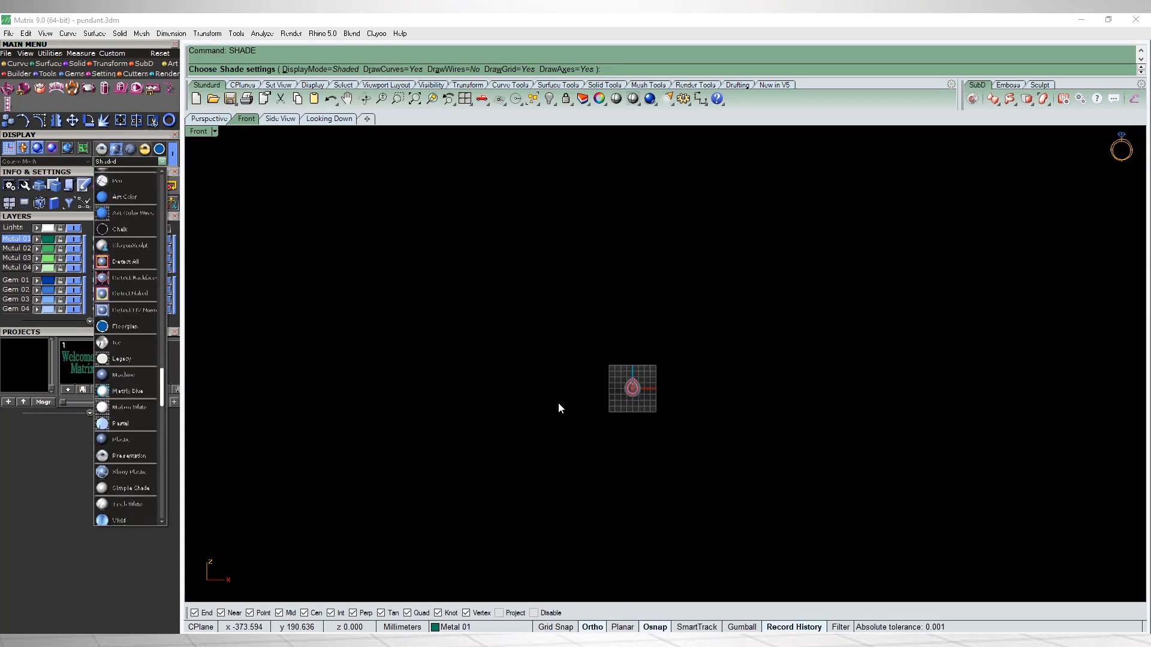
pyautogui.click(126, 372)
pyautogui.moveTo(559, 404)
pyautogui.mouseDown(button='right')
pyautogui.moveTo(408, 403)
pyautogui.moveTo(455, 403)
pyautogui.moveTo(419, 403)
pyautogui.mouseUp(button='right')
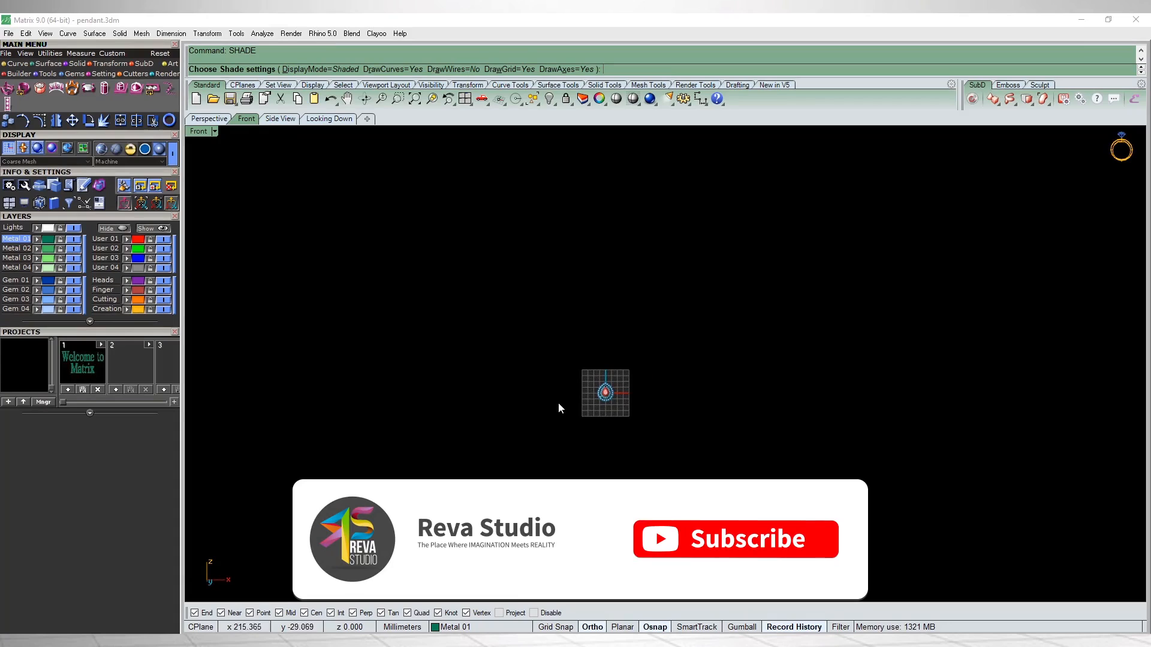
# Step: Examine the pendant in the Machine display from close up and from an angle
pyautogui.scroll(20, 559, 402)
pyautogui.keyDown('ctrl'); pyautogui.keyDown('shift'); pyautogui.moveTo(559, 403); pyautogui.dragTo(480, 398, button='right'); pyautogui.keyUp('shift'); pyautogui.keyUp('ctrl')
pyautogui.scroll(-10, 559, 402)
pyautogui.scroll(-4, 558, 403)
pyautogui.scroll(-2, 559, 403)
pyautogui.moveTo(559, 403); pyautogui.dragTo(500, 412, button='right')
pyautogui.scroll(-4, 559, 402)
pyautogui.press('Escape')
pyautogui.scroll(4, 559, 403)
pyautogui.press('Home')
pyautogui.scroll(6, 558, 403)
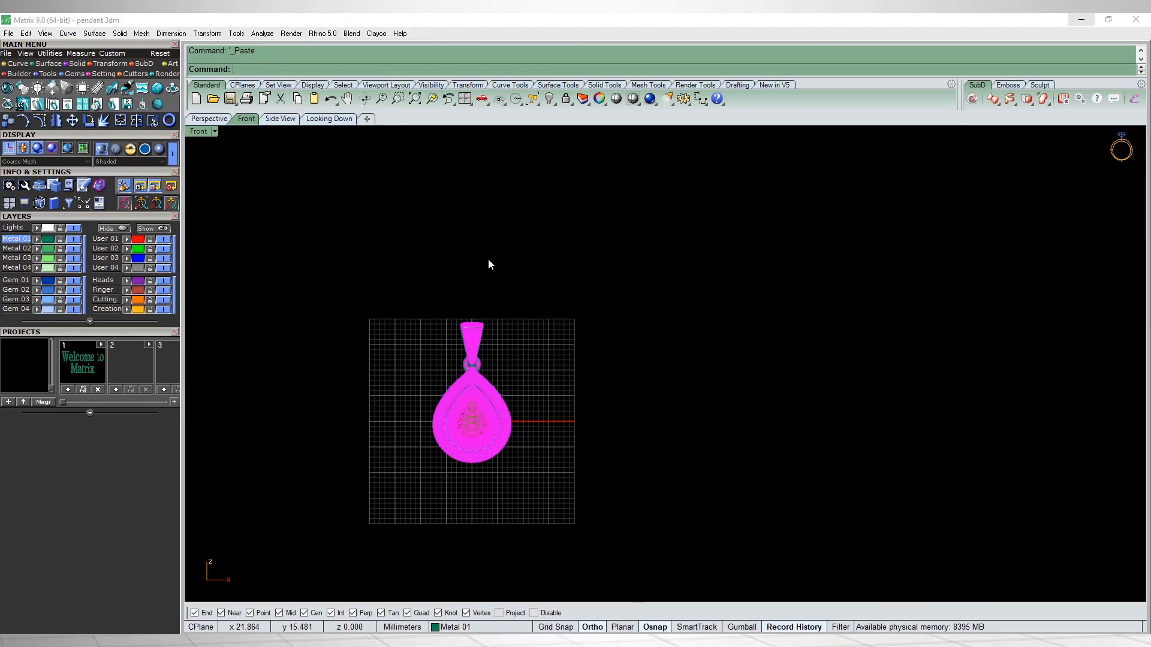
# Step: Move the pasted pendant with its bail horizontally to the right, clear of the first pendant
pyautogui.hotkey('ctrl', 'F2')
pyautogui.press('m')
pyautogui.click(526, 497)
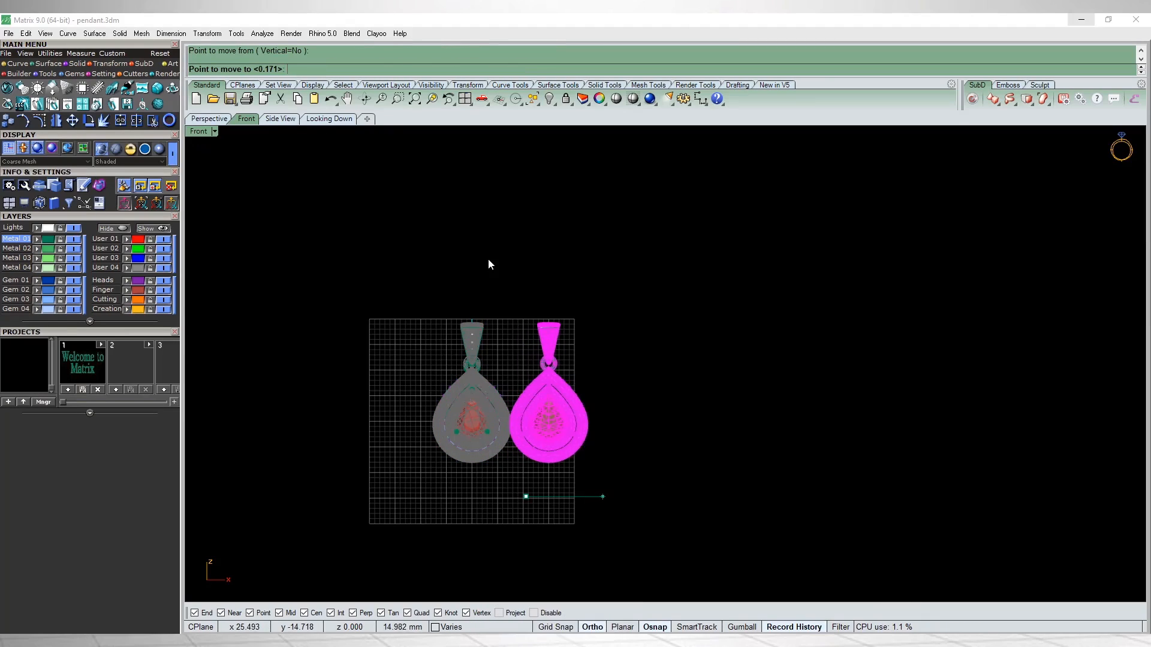
pyautogui.click(615, 496)
pyautogui.click(520, 375)
# Step: Preview both pendants with Shade and compare their halos, prongs and bails from the front and at an angle
pyautogui.scroll(4, 520, 382)
pyautogui.moveTo(522, 384); pyautogui.dragTo(522, 362, button='right')
pyautogui.press('s')
pyautogui.scroll(6, 512, 408)
pyautogui.moveTo(489, 260)
pyautogui.keyDown('ctrl'); pyautogui.keyDown('shift'); pyautogui.mouseDown(button='right')
pyautogui.moveTo(502, 267)
pyautogui.moveTo(477, 267)
pyautogui.moveTo(492, 257)
pyautogui.moveTo(517, 266)
pyautogui.moveTo(209, 261)
pyautogui.moveTo(360, 259)
pyautogui.moveTo(300, 248)
pyautogui.moveTo(290, 224)
pyautogui.moveTo(252, 231)
pyautogui.moveTo(510, 269)
pyautogui.moveTo(618, 318)
pyautogui.moveTo(528, 262)
pyautogui.moveTo(638, 270)
pyautogui.moveTo(432, 258)
pyautogui.moveTo(393, 150)
pyautogui.moveTo(487, 273)
pyautogui.moveTo(500, 342)
pyautogui.moveTo(680, 350)
pyautogui.mouseUp(button='right'); pyautogui.keyUp('shift'); pyautogui.keyUp('ctrl')
pyautogui.hotkey('ctrl', 'F2')
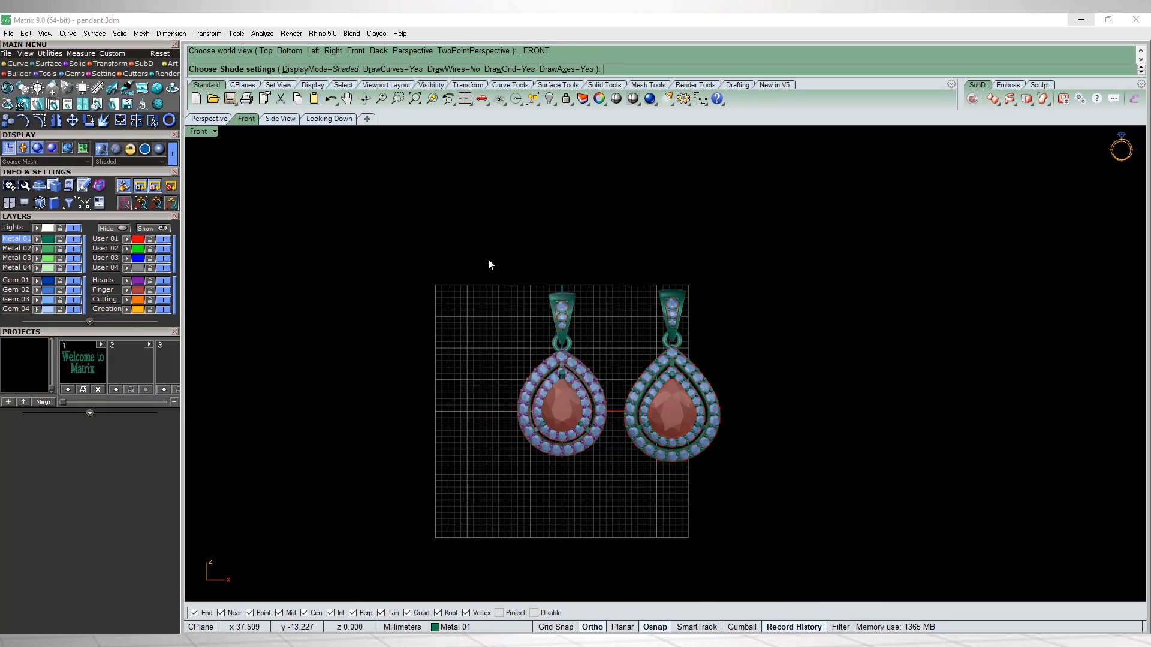
pyautogui.moveTo(488, 260); pyautogui.dragTo(419, 257, button='right')
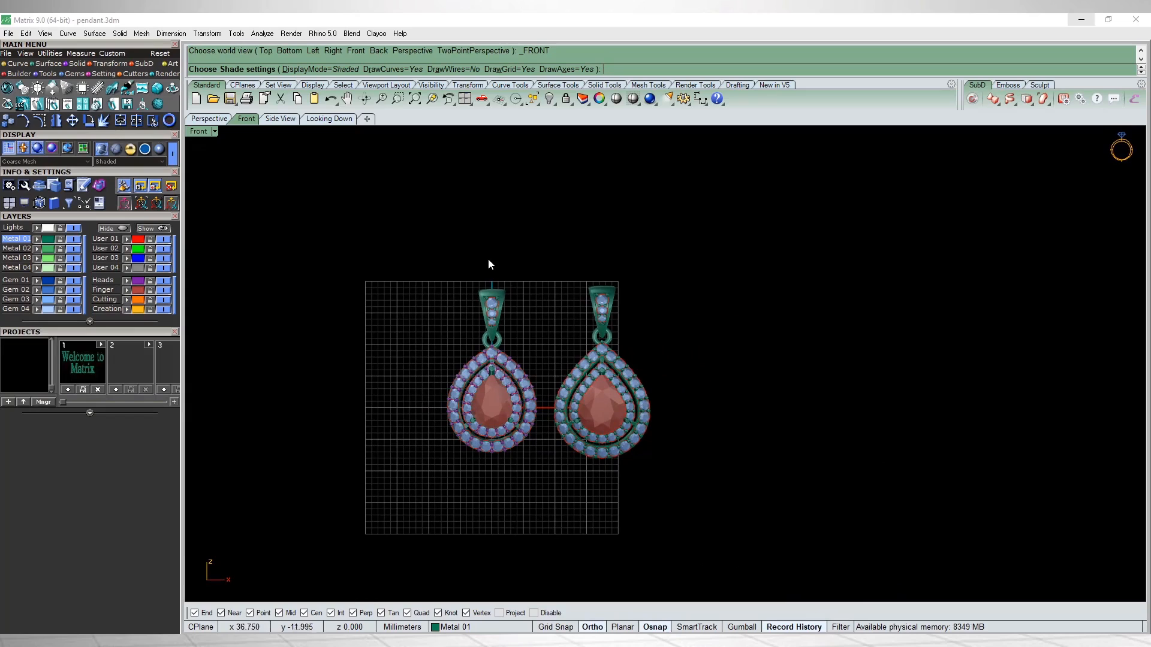
pyautogui.scroll(8, 498, 402)
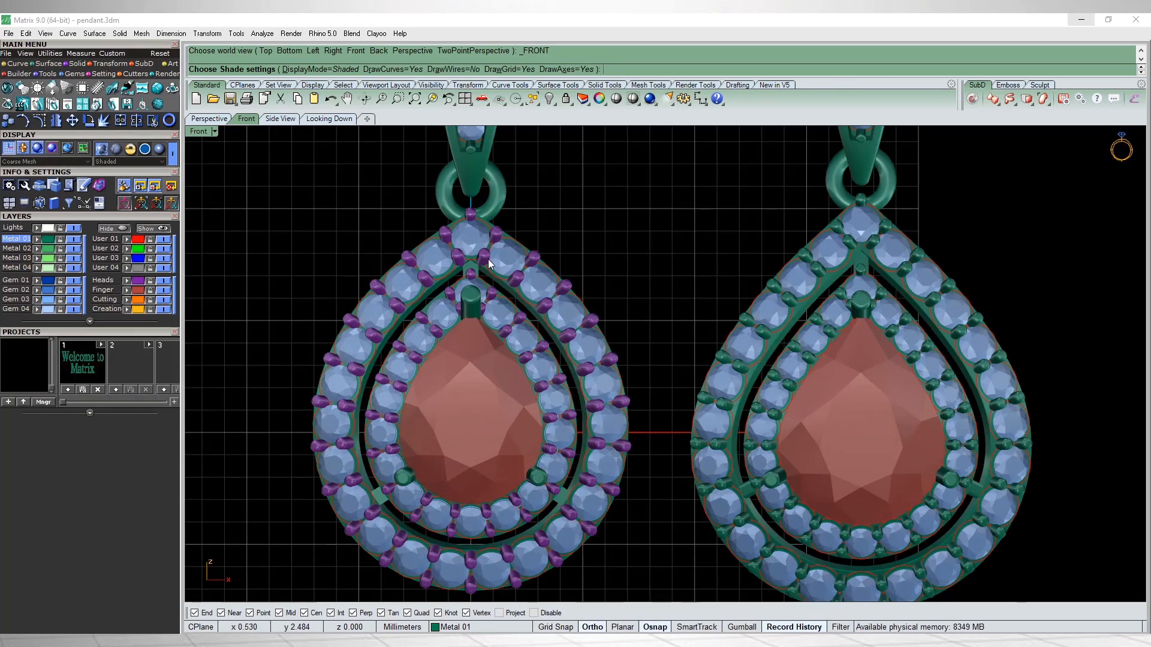
pyautogui.click(488, 259)
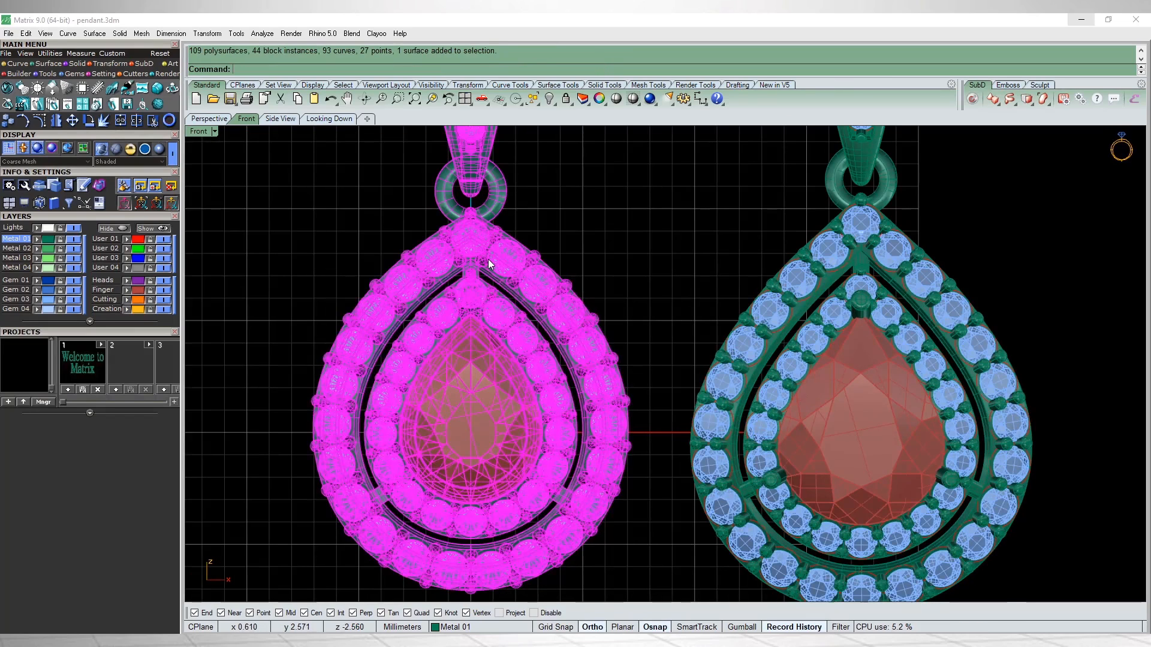
# Step: Examine the two finished pendants side by side in the front view, checking the second pendant as a whole
pyautogui.press('Escape')
pyautogui.scroll(-4, 488, 259)
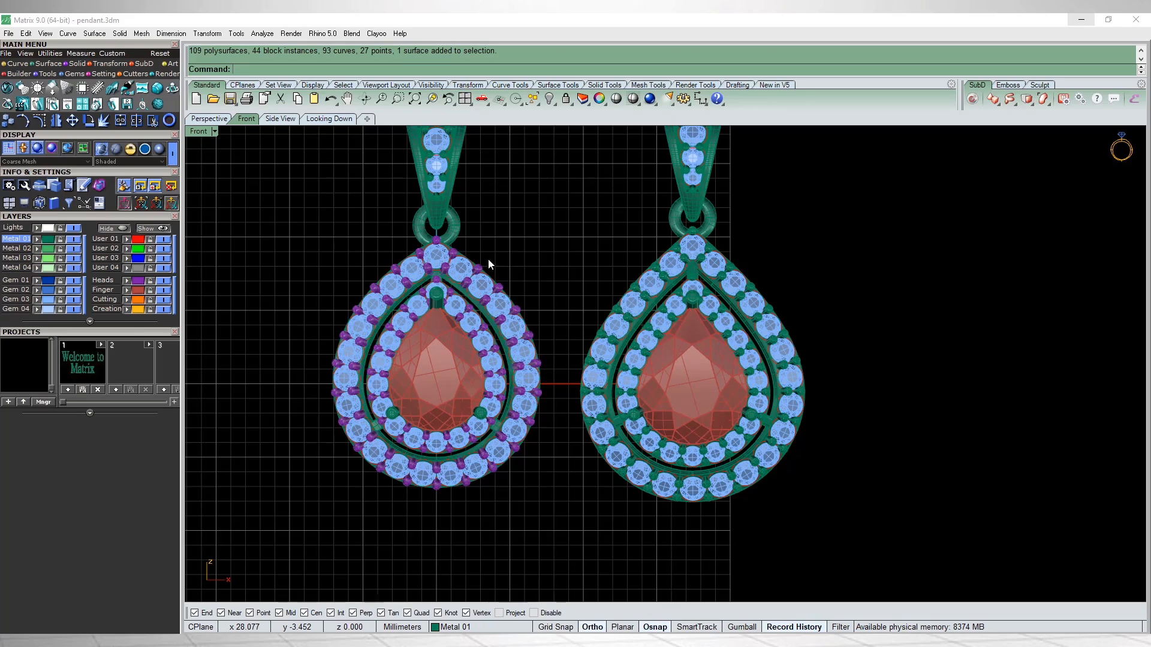
pyautogui.scroll(-8, 488, 259)
pyautogui.moveTo(488, 259); pyautogui.dragTo(296, 240, button='right')
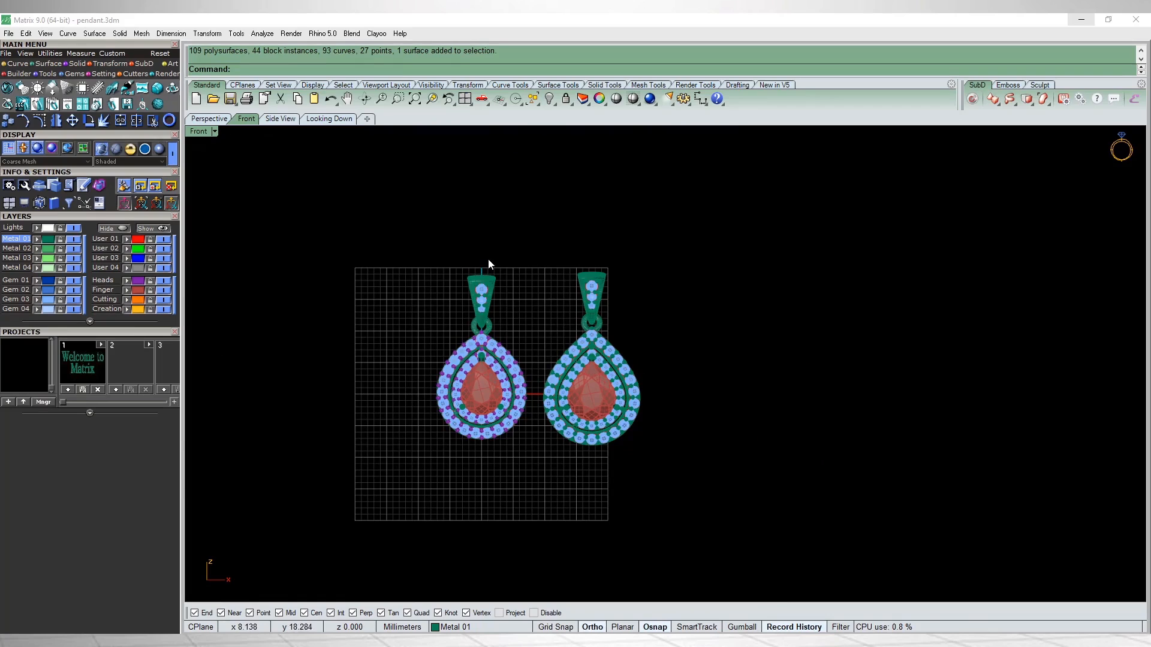
pyautogui.moveTo(540, 245); pyautogui.dragTo(760, 499)
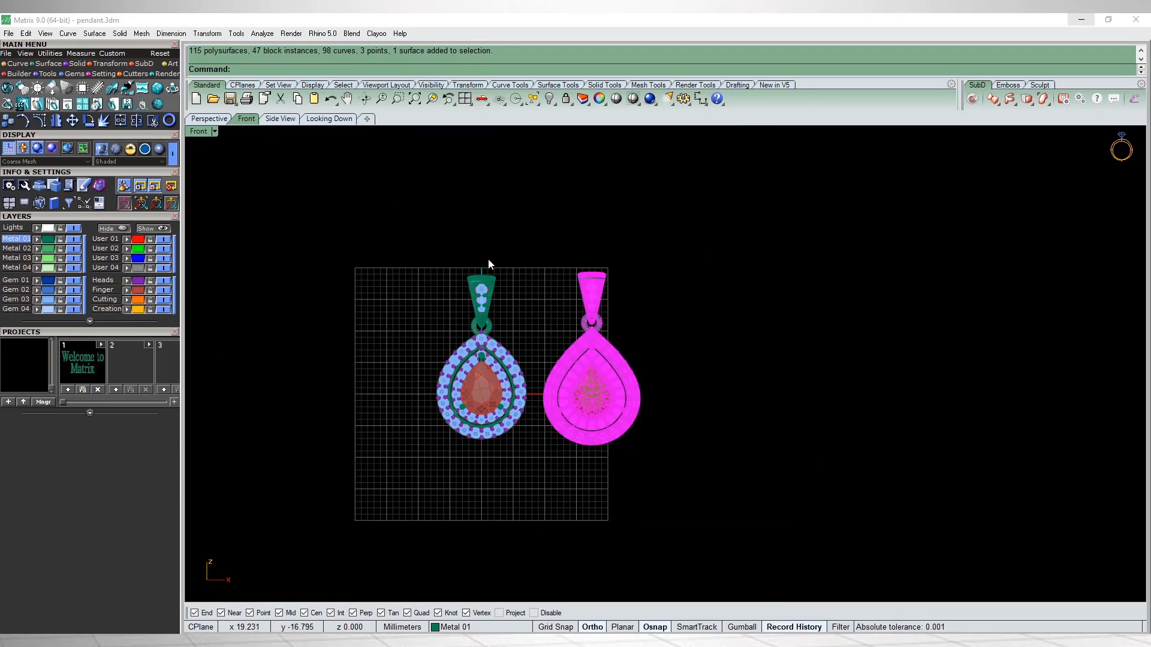
pyautogui.moveTo(595, 477); pyautogui.dragTo(559, 469, button='right')
pyautogui.scroll(-4, 559, 470)
pyautogui.scroll(5, 555, 413)
pyautogui.press('Escape')
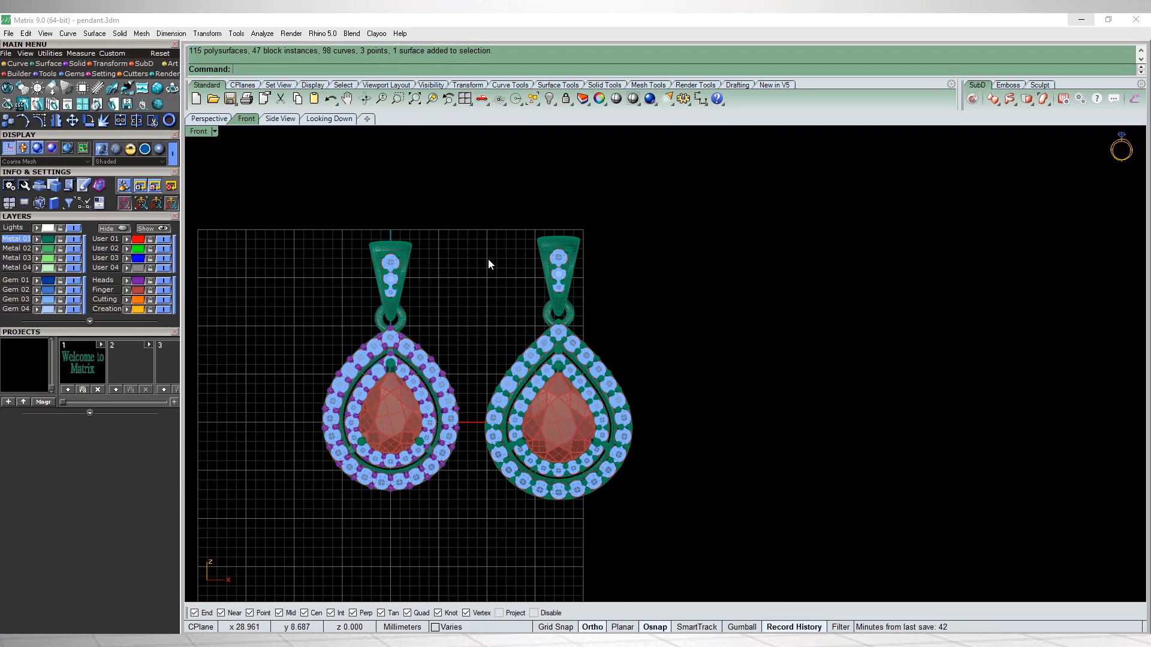
pyautogui.scroll(5, 538, 318)
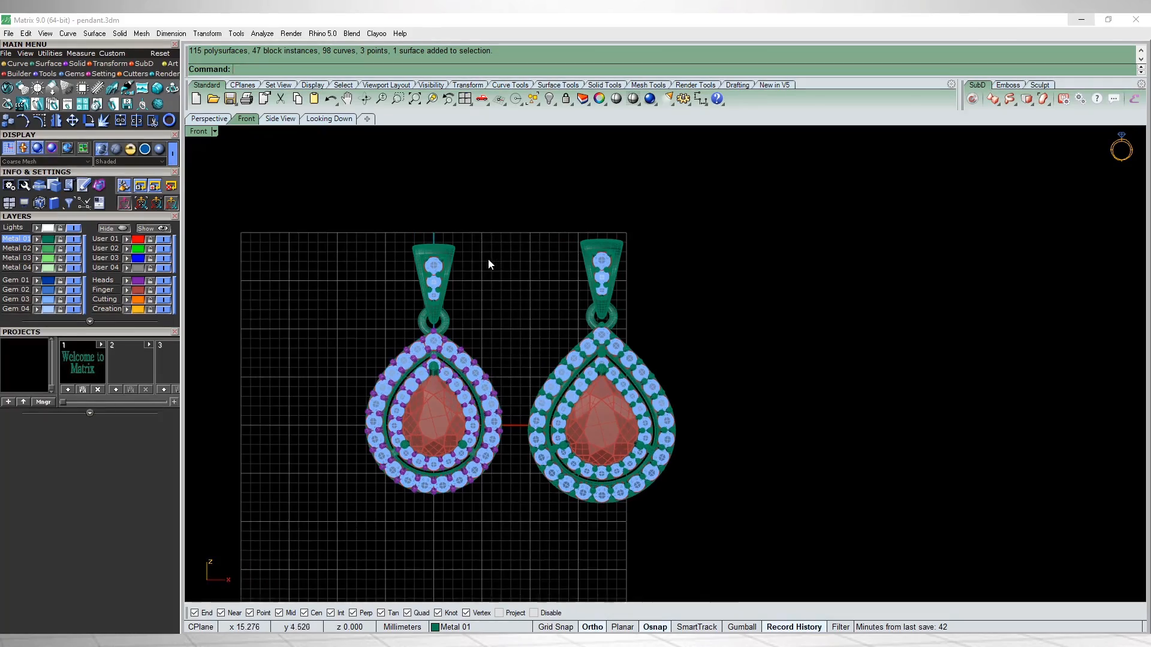
pyautogui.scroll(-8, 489, 264)
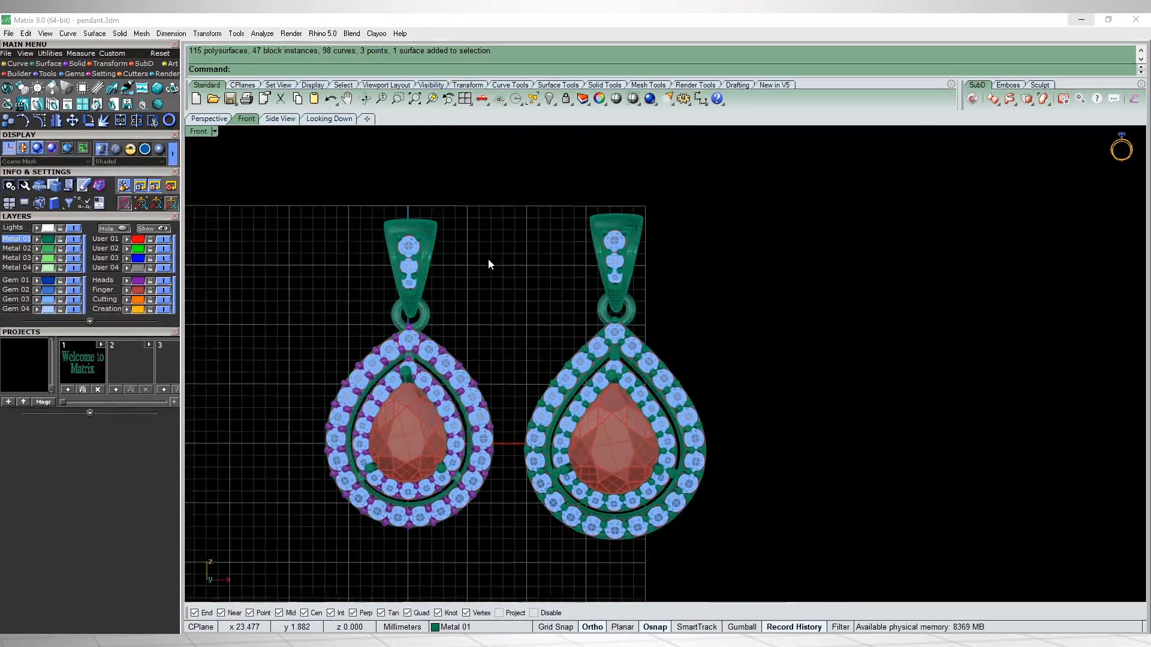
pyautogui.scroll(5, 488, 263)
pyautogui.scroll(-7, 488, 260)
pyautogui.keyDown('ctrl'); pyautogui.keyDown('shift'); pyautogui.moveTo(489, 261); pyautogui.dragTo(593, 257, button='right'); pyautogui.keyUp('shift'); pyautogui.keyUp('ctrl')
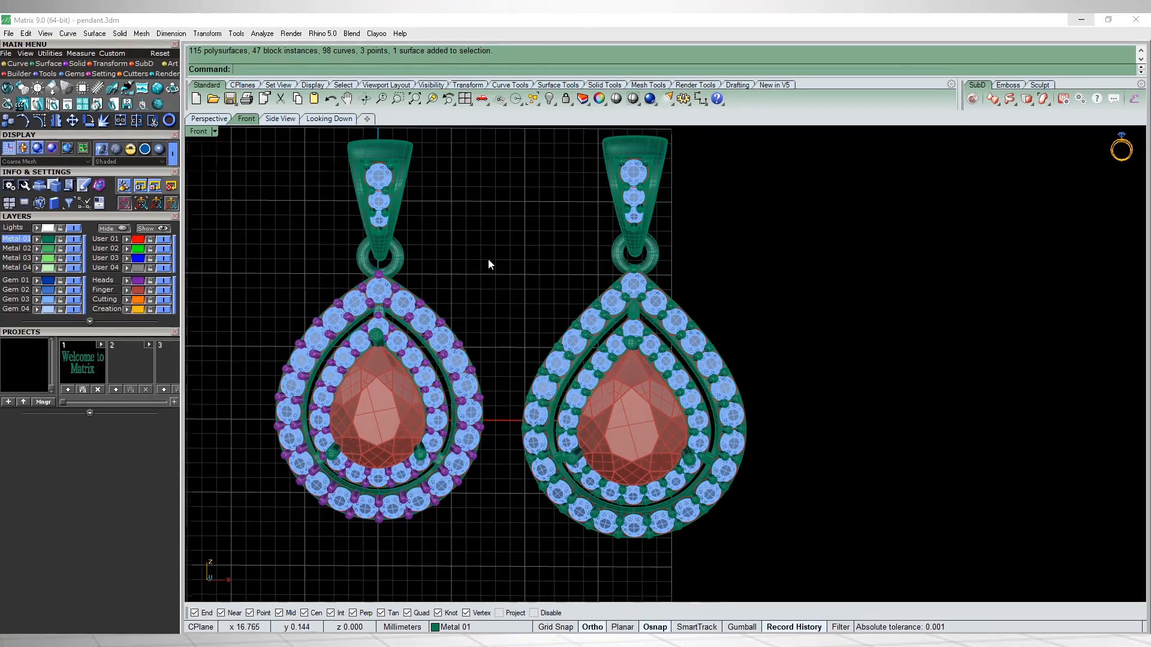
# Step: Measure the diameter of the lowest stone in the second pendant's outer halo with an aligned dimension
pyautogui.press('F10')
pyautogui.scroll(4, 489, 260)
pyautogui.scroll(12, 629, 493)
pyautogui.click(631, 494)
pyautogui.write('d')
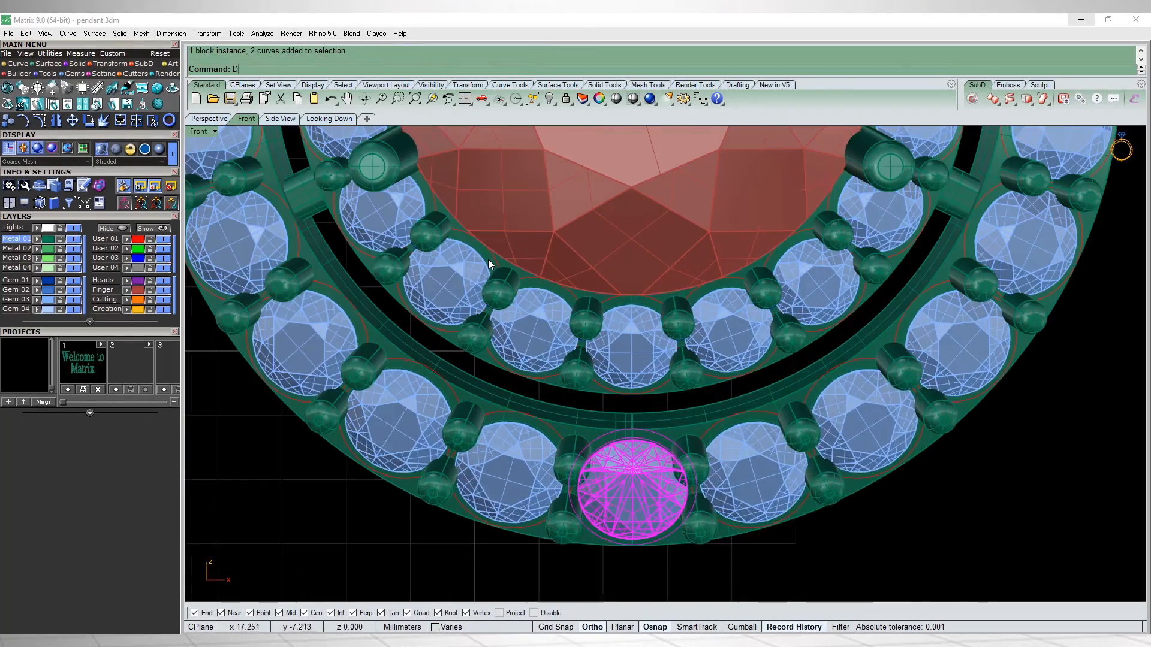
pyautogui.press('Return')
pyautogui.scroll(8, 592, 498)
pyautogui.click(564, 485)
pyautogui.click(817, 486)
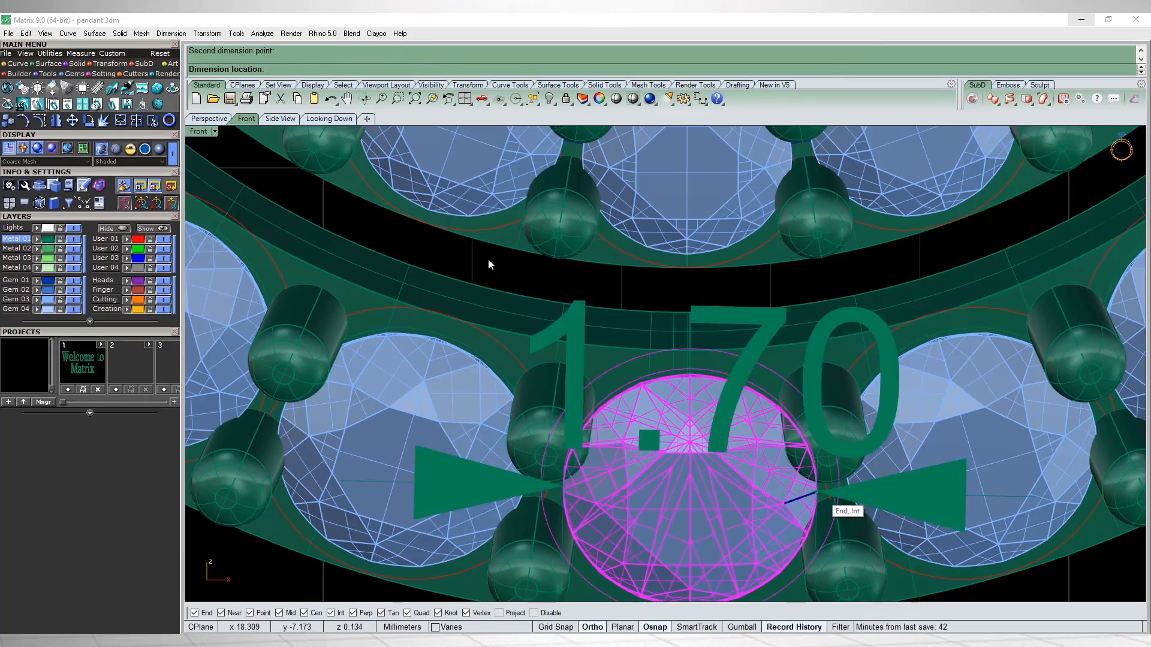
pyautogui.press('Escape')
# Step: Measure the diameter of the lowest stone in the second pendant's inner halo
pyautogui.scroll(-6, 640, 400)
pyautogui.moveTo(643, 295); pyautogui.dragTo(607, 422, button='right')
pyautogui.scroll(4, 607, 421)
pyautogui.click(630, 404)
pyautogui.press('Return')
pyautogui.click(556, 391)
pyautogui.click(725, 390)
pyautogui.press('Escape')
pyautogui.scroll(-15, 585, 420)
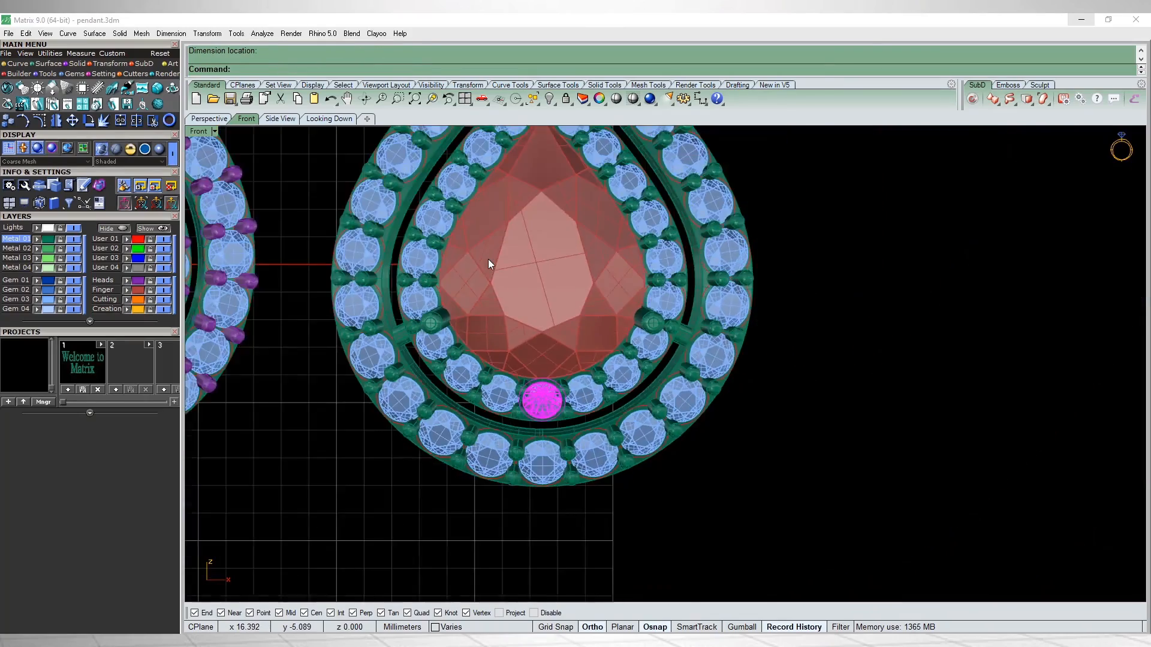
# Step: Preview both pendants with Shade, viewing them from different angles, and return to the front view
pyautogui.moveTo(516, 198); pyautogui.dragTo(739, 542)
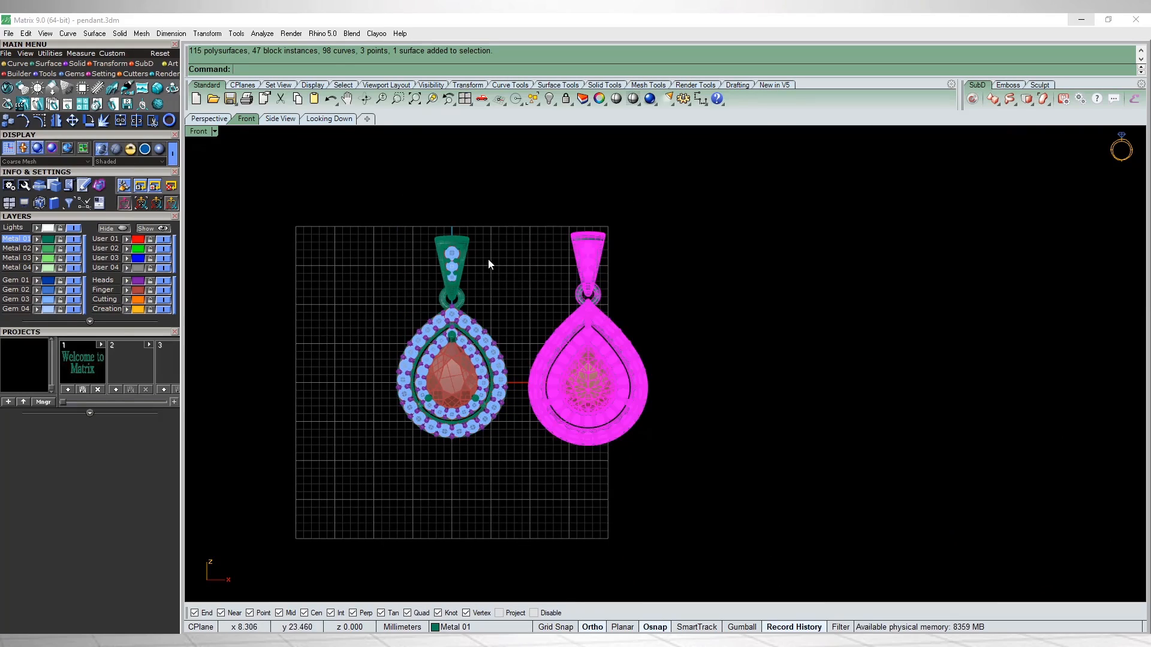
pyautogui.press('Escape')
pyautogui.write('SHADE')
pyautogui.press('Return')
pyautogui.moveTo(615, 474)
pyautogui.keyDown('ctrl'); pyautogui.keyDown('shift'); pyautogui.mouseDown(button='right')
pyautogui.moveTo(584, 479)
pyautogui.moveTo(574, 496)
pyautogui.moveTo(608, 442)
pyautogui.moveTo(621, 445)
pyautogui.mouseUp(button='right'); pyautogui.keyUp('shift'); pyautogui.keyUp('ctrl')
pyautogui.scroll(-6, 608, 440)
pyautogui.scroll(-3, 613, 430)
pyautogui.moveTo(813, 426)
pyautogui.keyDown('ctrl'); pyautogui.keyDown('shift'); pyautogui.mouseDown(button='right')
pyautogui.moveTo(827, 427)
pyautogui.moveTo(803, 423)
pyautogui.mouseUp(button='right'); pyautogui.keyUp('shift'); pyautogui.keyUp('ctrl')
pyautogui.press('Escape')
pyautogui.hotkey('ctrl', 'F2')
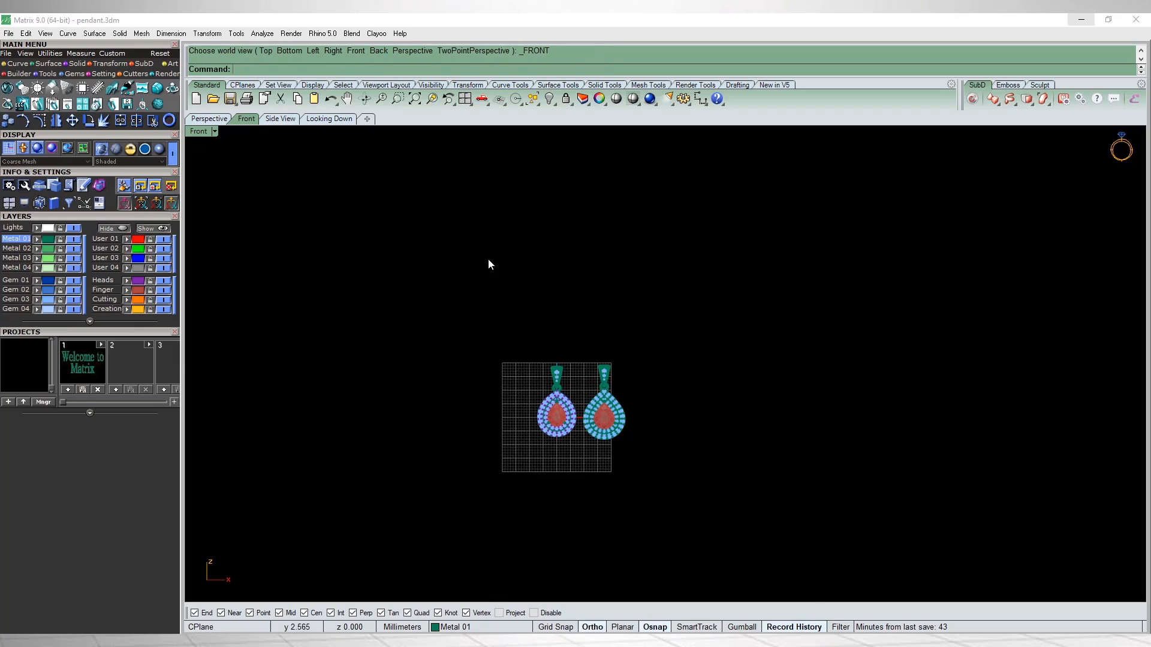
# Step: Delete the entire second pendant with its bail, keeping the first pendant
pyautogui.scroll(3, 610, 413)
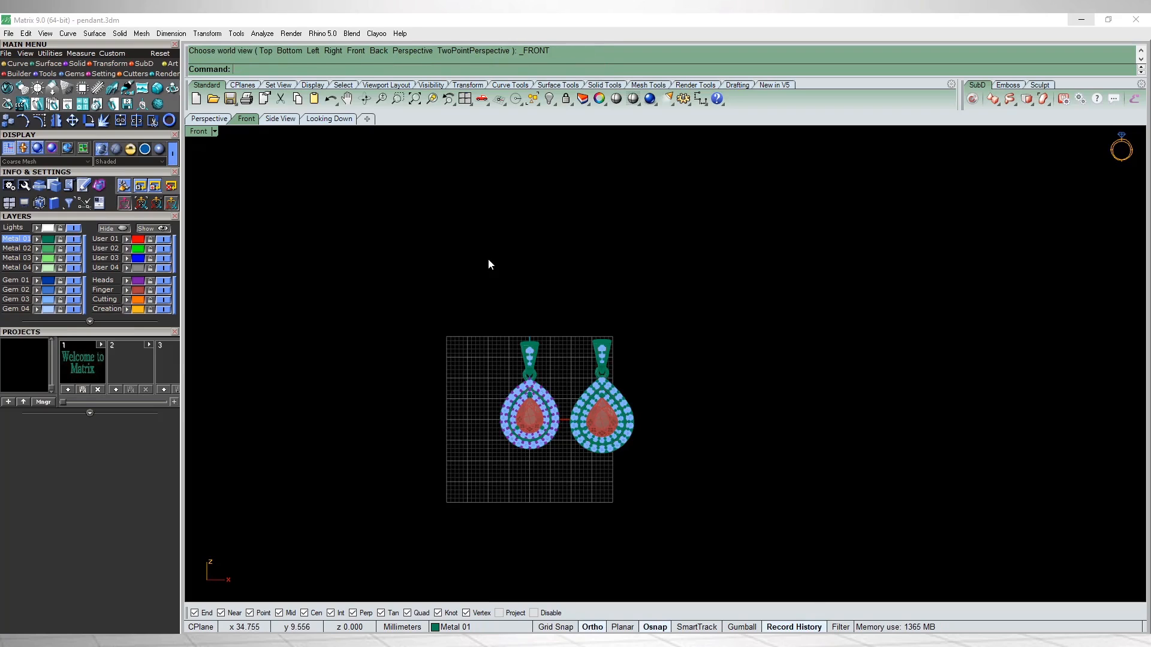
pyautogui.scroll(5, 559, 417)
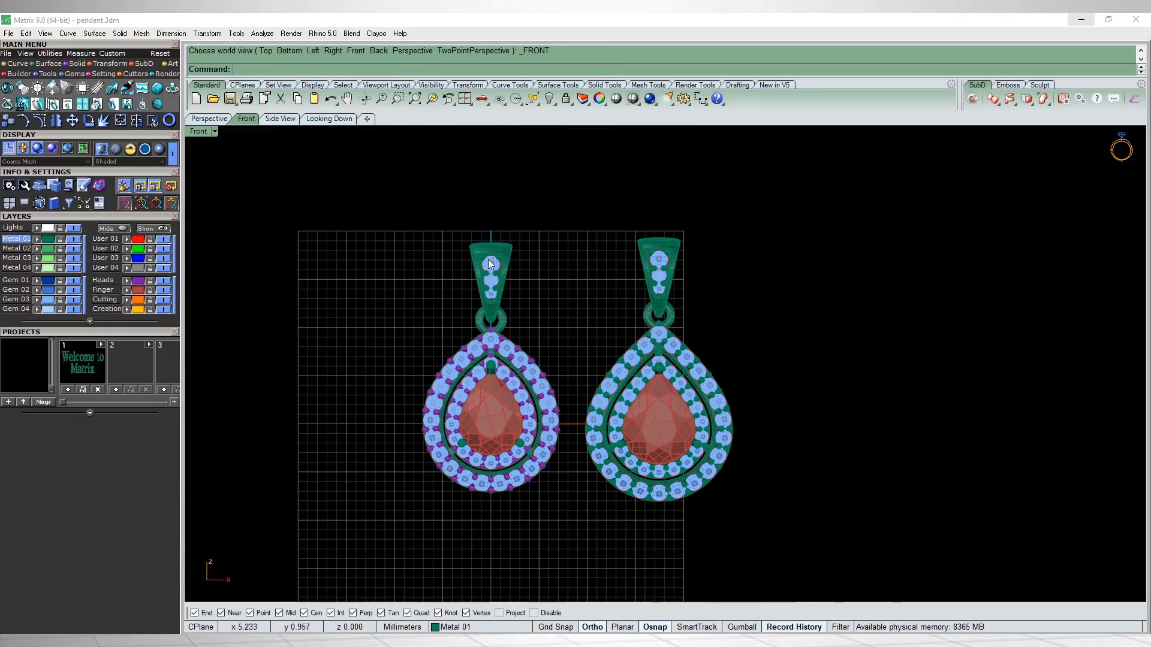
pyautogui.moveTo(817, 229); pyautogui.dragTo(584, 527)
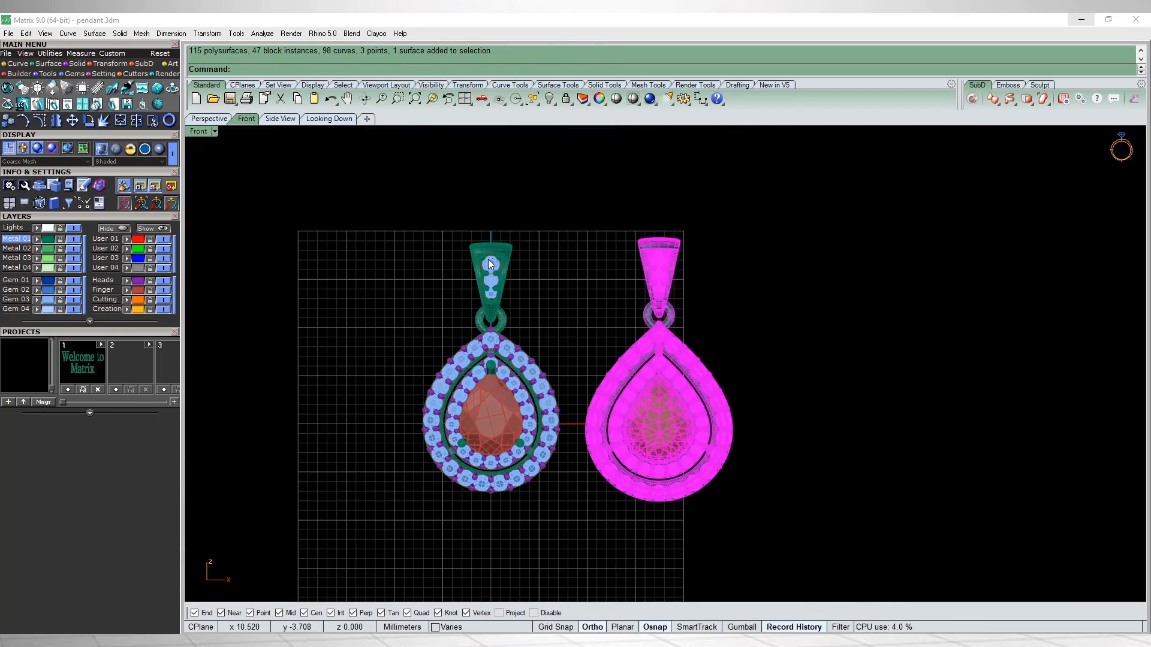
pyautogui.scroll(-3, 599, 464)
pyautogui.press('Delete')
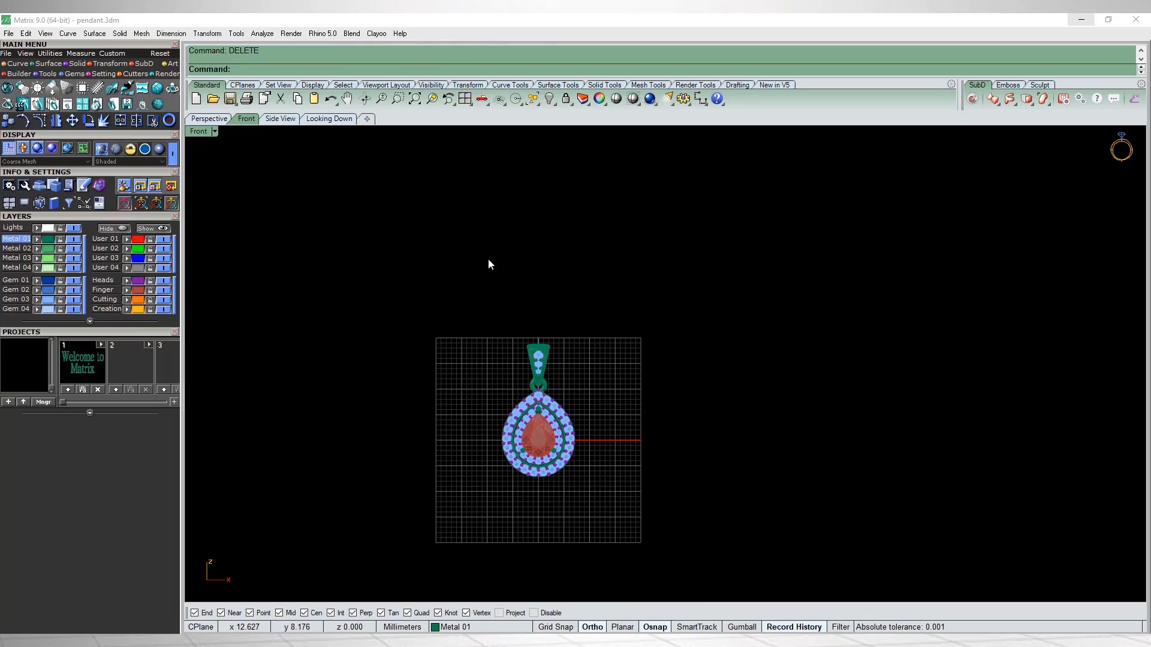
# Step: Isolate the pear-shaped centre stone by hiding everything else in the model
pyautogui.scroll(7, 543, 384)
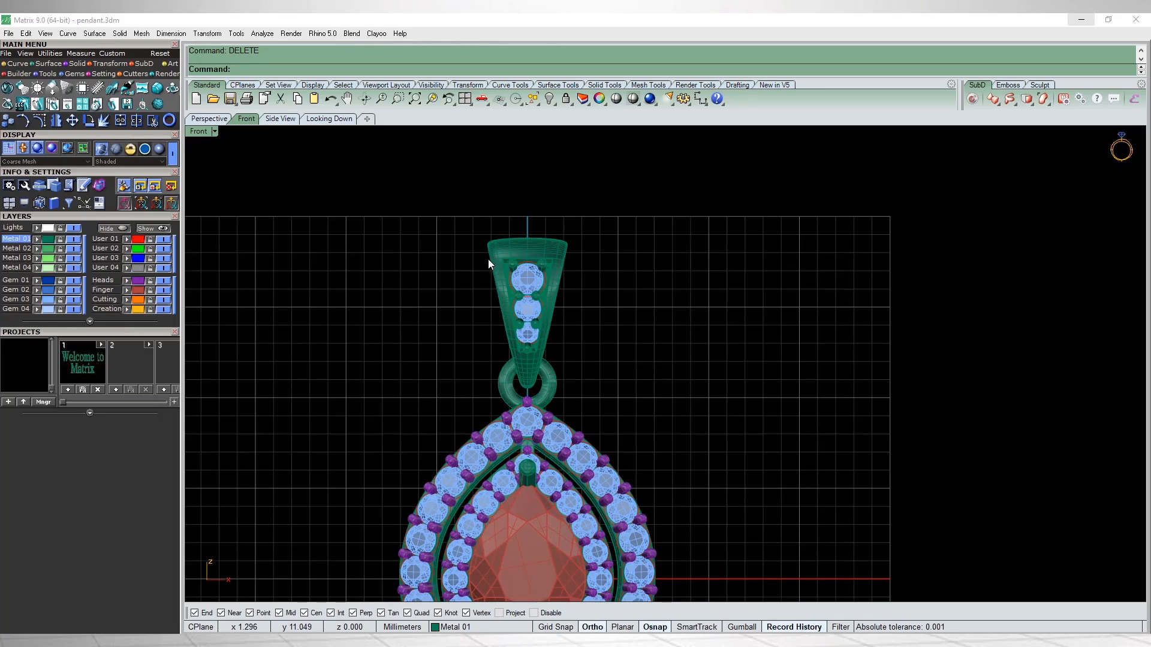
pyautogui.scroll(-3, 488, 259)
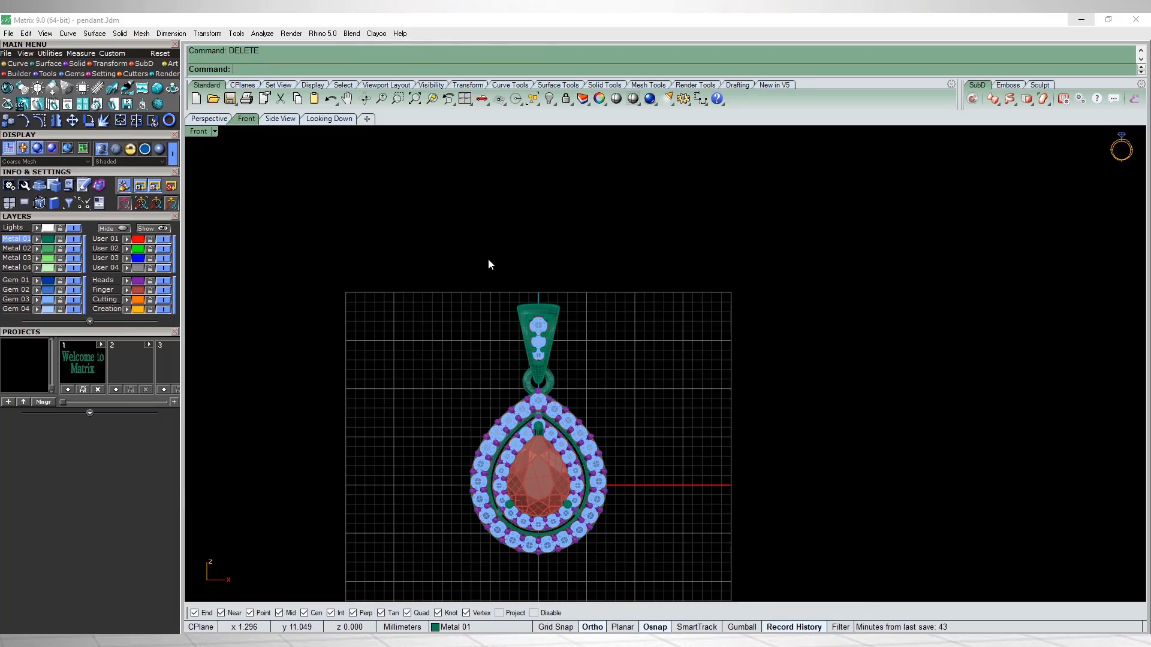
pyautogui.scroll(5, 488, 259)
pyautogui.scroll(-4, 488, 259)
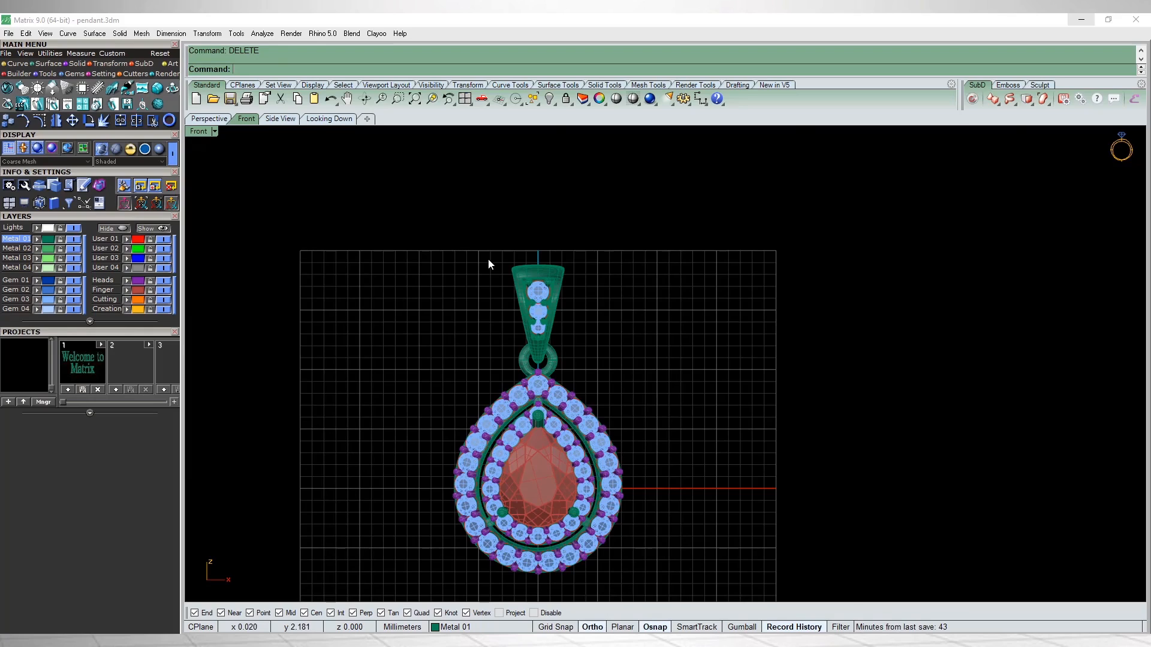
pyautogui.hotkey('ctrl', 'a')
pyautogui.scroll(4, 488, 259)
pyautogui.click(488, 259)
pyautogui.scroll(-3, 488, 259)
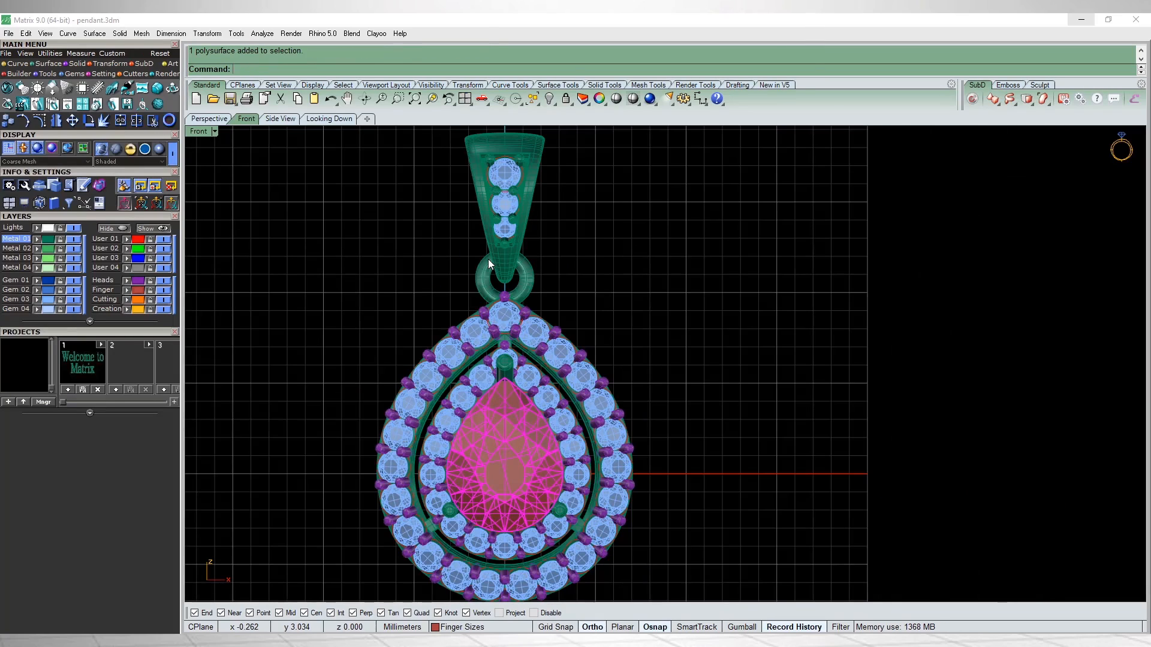
pyautogui.write('llu')
pyautogui.press('Return')
pyautogui.write('II')
pyautogui.press('Return')
# Step: Measure the pear stone's length from its pointed tip to its rounded end with an aligned dimension
pyautogui.scroll(6, 488, 258)
pyautogui.write('DA')
pyautogui.press('Return')
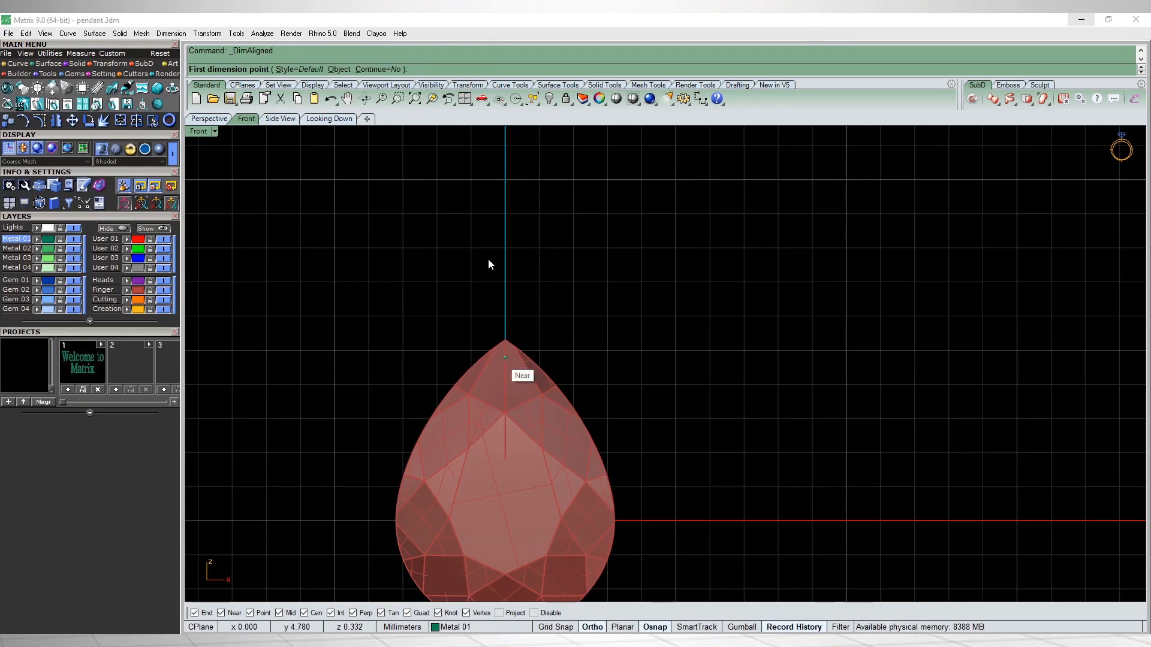
pyautogui.click(506, 340)
pyautogui.moveTo(506, 341); pyautogui.dragTo(499, 212, button='right')
pyautogui.click(497, 503)
pyautogui.press('Escape')
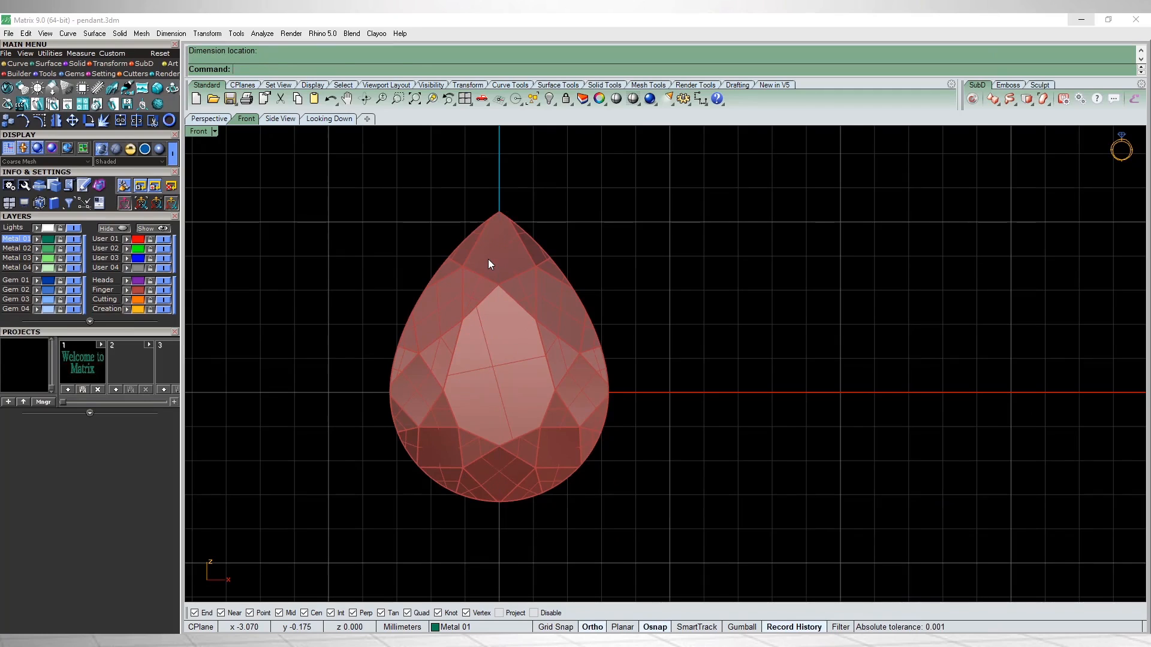
# Step: Measure the pear stone's width across its widest points
pyautogui.rightClick(395, 399)
pyautogui.click(390, 395)
pyautogui.click(608, 391)
pyautogui.press('Escape')
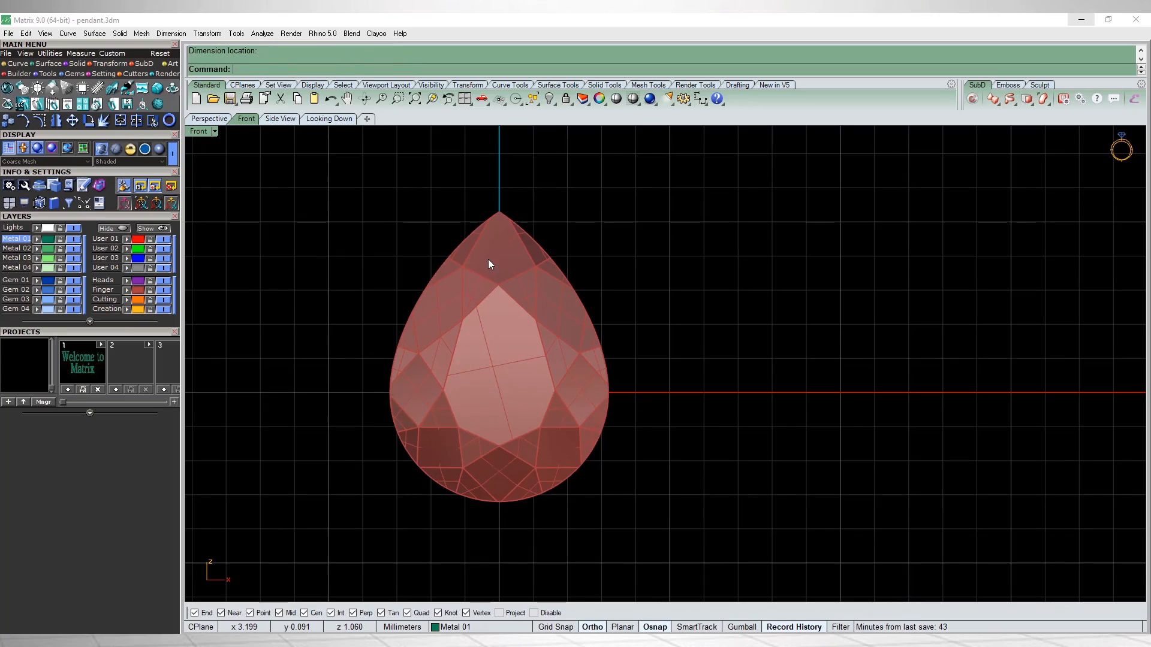
pyautogui.scroll(-4, 488, 264)
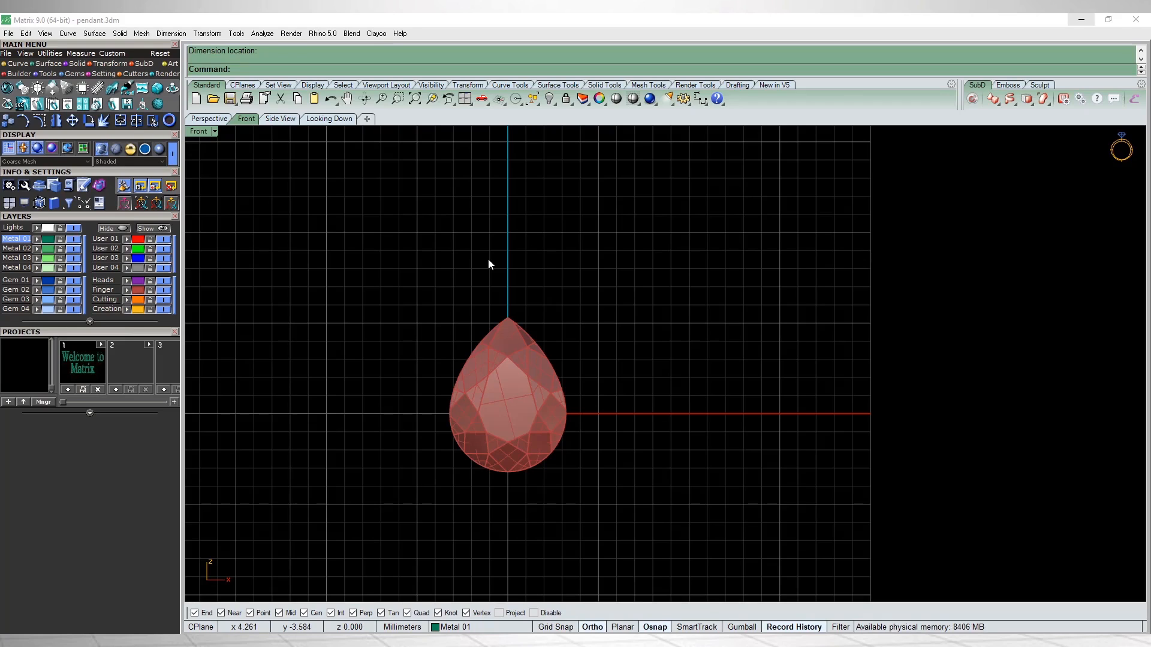
# Step: Show all the hidden objects again and hide the stray point and curve beside the jump ring
pyautogui.hotkey('ctrl', 'alt', 'h')
pyautogui.moveTo(488, 262); pyautogui.dragTo(505, 257, button='right')
pyautogui.scroll(-10, 489, 262)
pyautogui.scroll(8, 489, 262)
pyautogui.scroll(8, 576, 365)
pyautogui.moveTo(575, 366); pyautogui.dragTo(521, 410)
pyautogui.moveTo(570, 350); pyautogui.dragTo(537, 421, button='right')
pyautogui.scroll(-8, 537, 420)
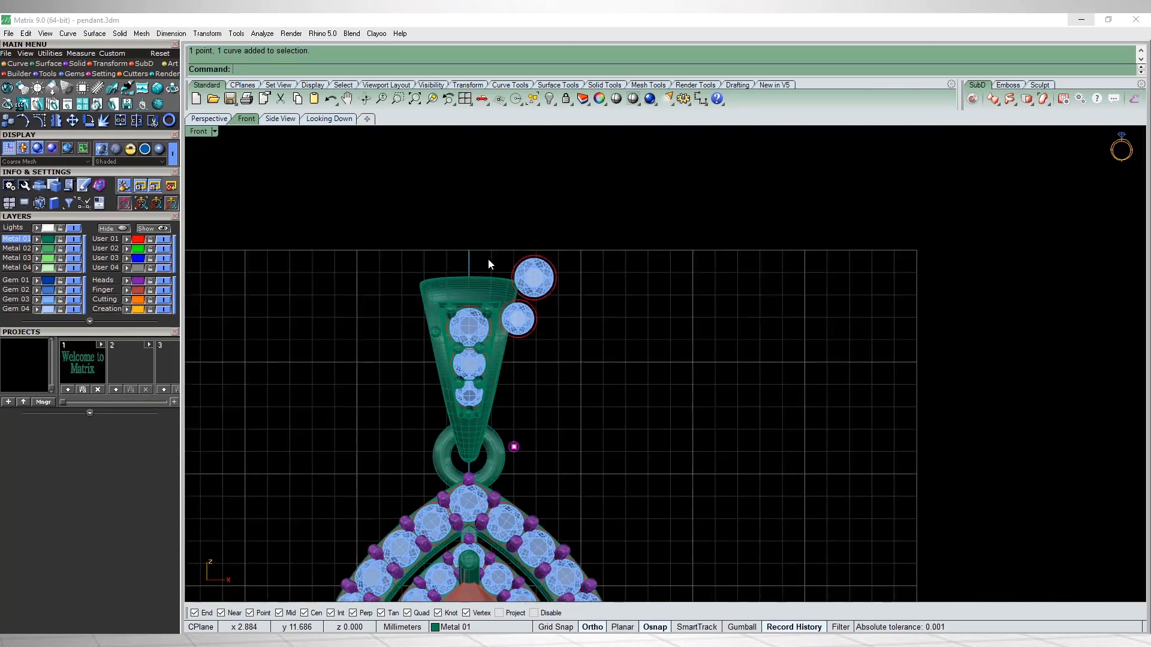
pyautogui.write('H')
pyautogui.press('Return')
# Step: Hide the two loose round gems beside the bail together with their points and curves
pyautogui.moveTo(511, 290); pyautogui.dragTo(582, 410)
pyautogui.moveTo(566, 397); pyautogui.dragTo(548, 353, button='right')
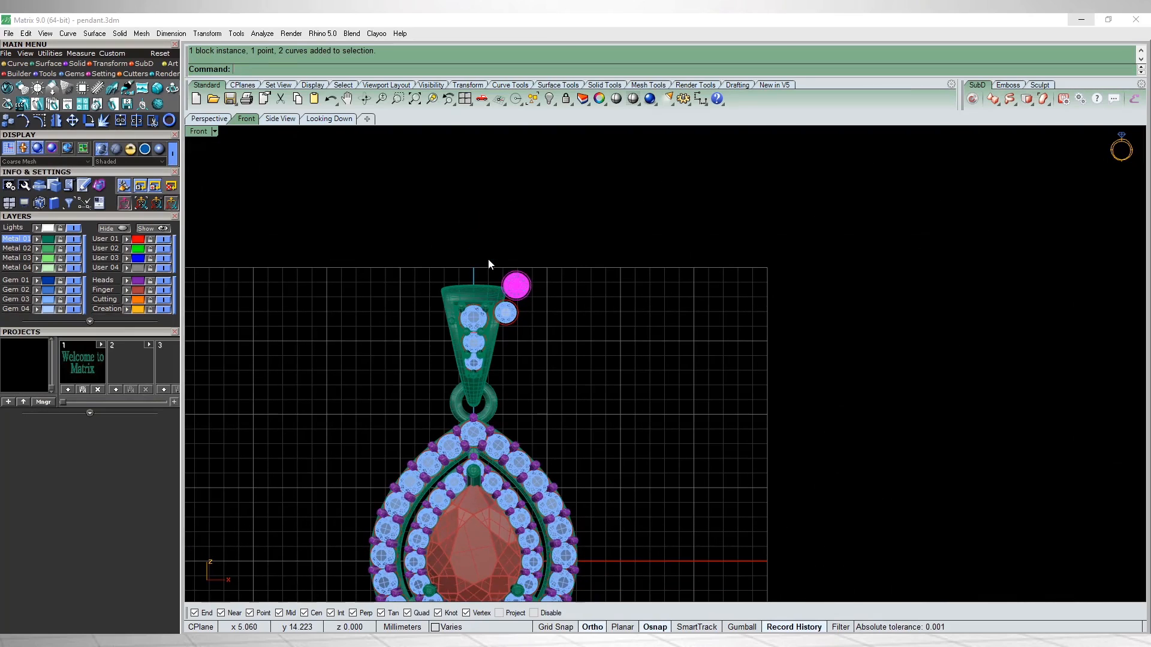
pyautogui.click(489, 264)
pyautogui.moveTo(509, 281); pyautogui.dragTo(568, 366)
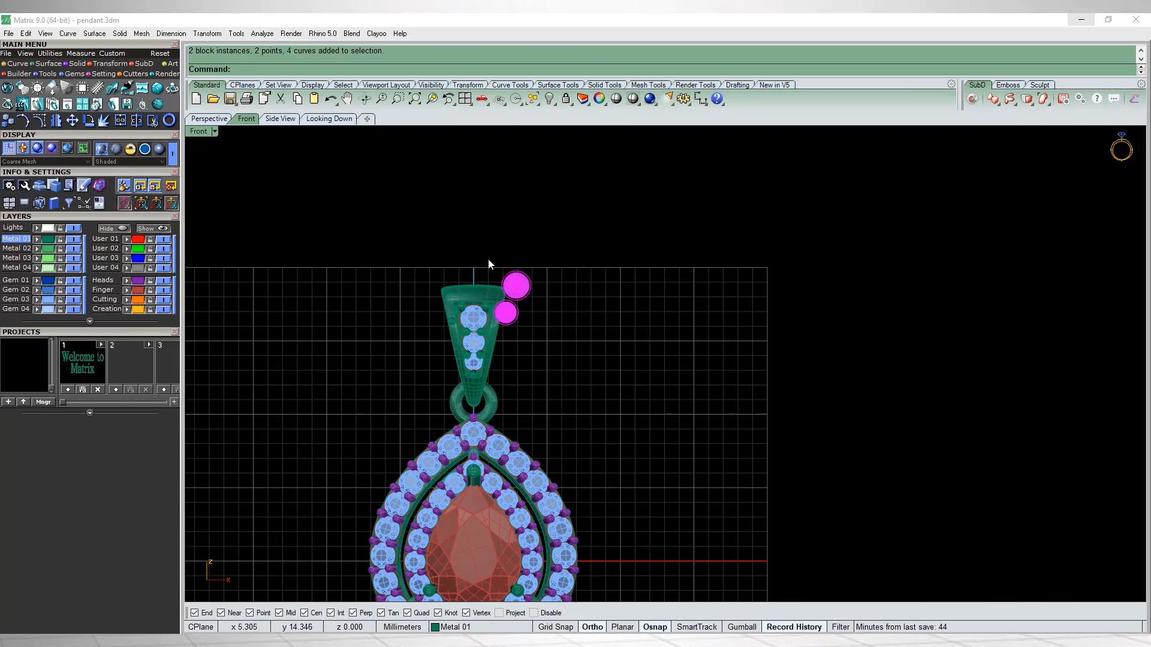
pyautogui.moveTo(550, 352); pyautogui.dragTo(550, 322, button='right')
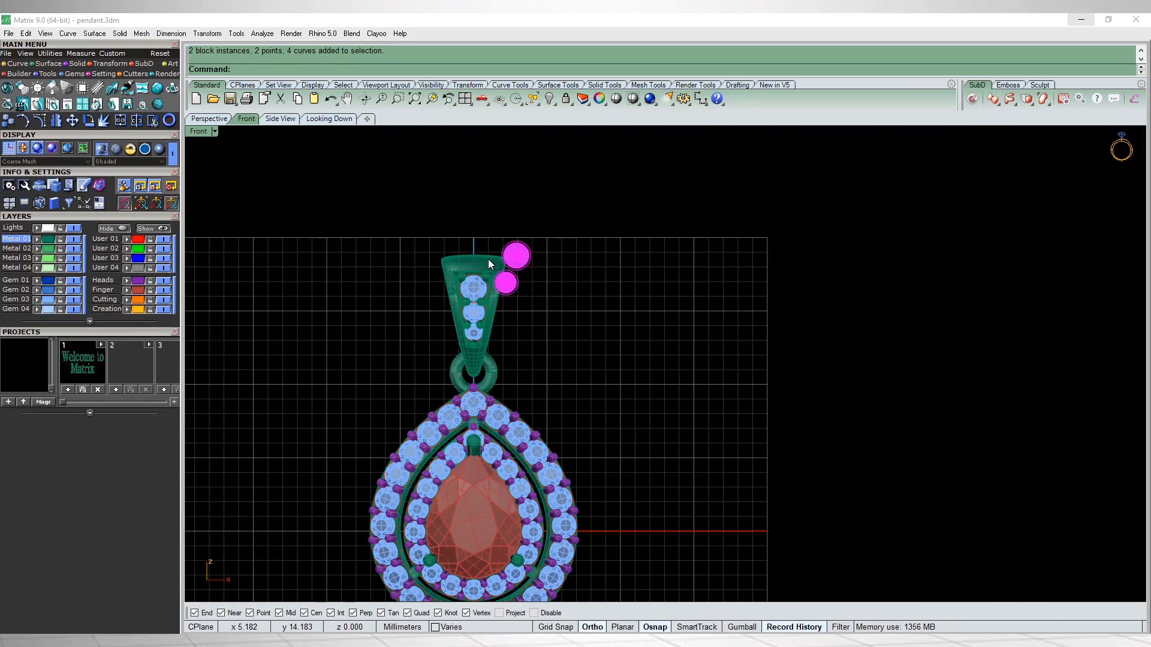
pyautogui.hotkey('ctrl', 'h')
pyautogui.scroll(-5, 488, 264)
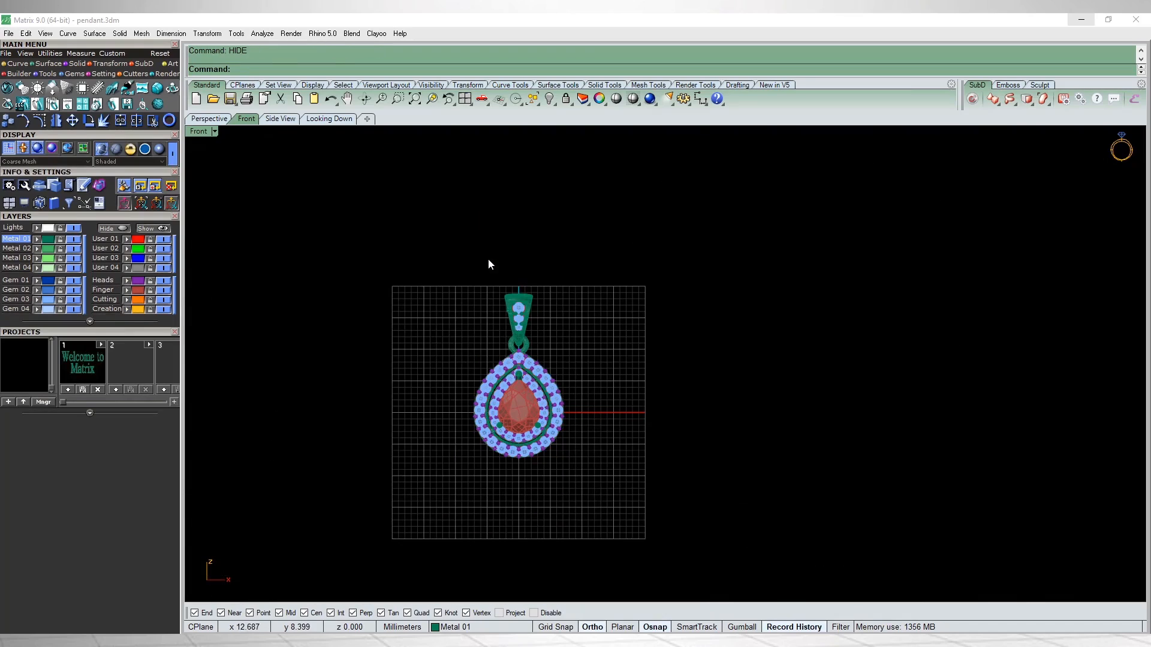
# Step: Delete the stray round piece beside the stones on the bail and return to the front view
pyautogui.scroll(5, 489, 264)
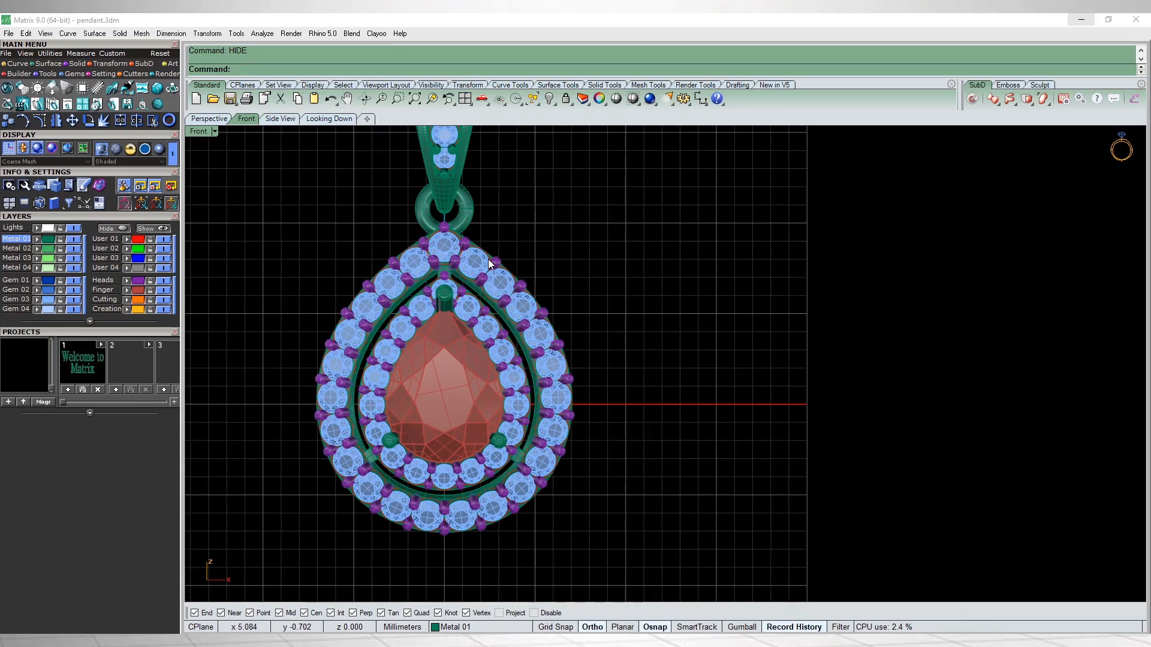
pyautogui.scroll(-5, 489, 264)
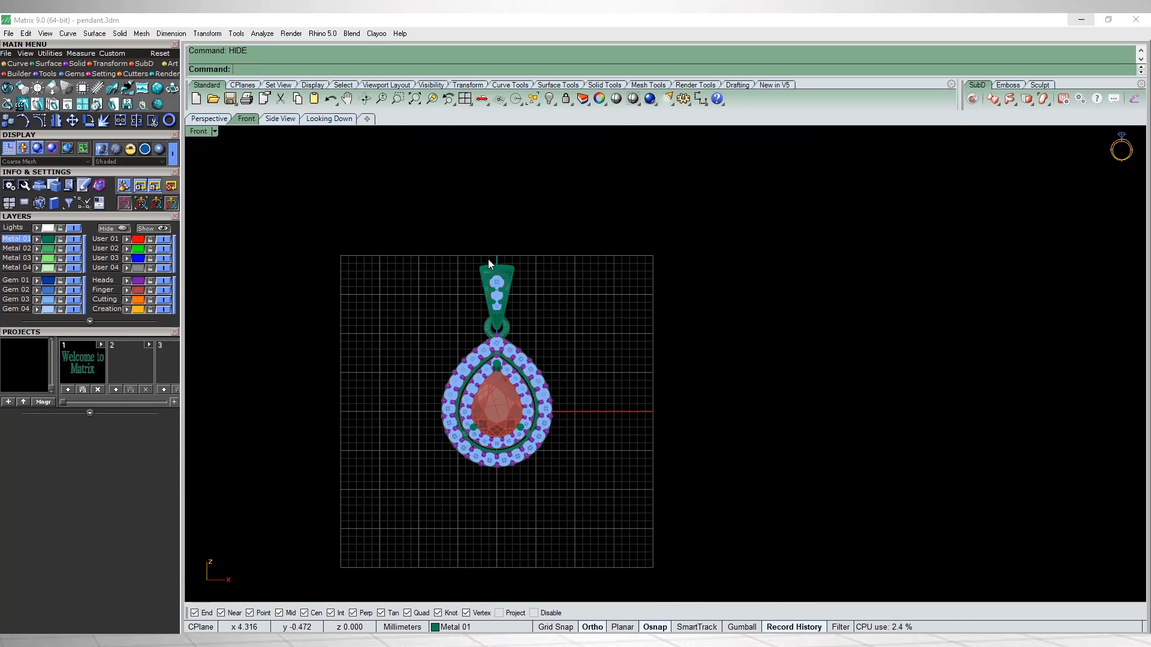
pyautogui.scroll(2, 489, 264)
pyautogui.keyDown('ctrl'); pyautogui.keyDown('shift'); pyautogui.moveTo(488, 264); pyautogui.dragTo(488, 264, button='right'); pyautogui.keyUp('shift'); pyautogui.keyUp('ctrl')
pyautogui.scroll(6, 488, 264)
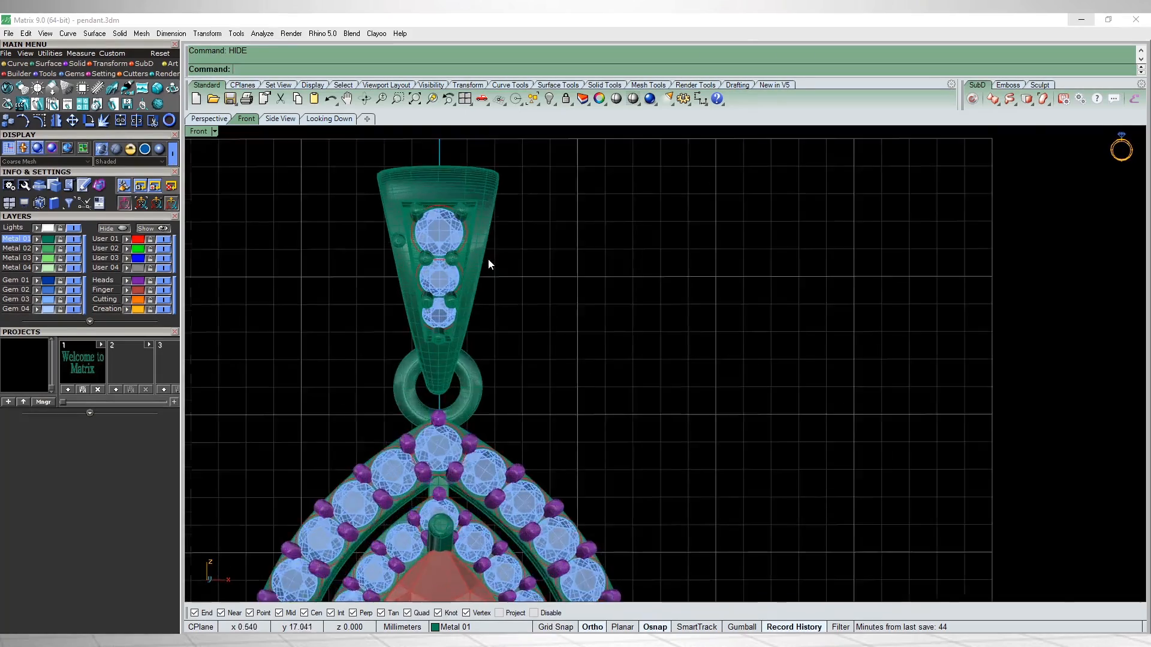
pyautogui.scroll(-5, 488, 264)
pyautogui.keyDown('ctrl'); pyautogui.keyDown('shift'); pyautogui.moveTo(489, 263); pyautogui.dragTo(488, 264, button='right'); pyautogui.keyUp('shift'); pyautogui.keyUp('ctrl')
pyautogui.scroll(9, 489, 264)
pyautogui.click(404, 352)
pyautogui.scroll(-2, 489, 263)
pyautogui.press('Delete')
pyautogui.hotkey('ctrl', 'F2')
# Step: Examine the cleaned-up pendant as a whole and close up, checking the bail, halos and centre stone
pyautogui.scroll(9, 489, 264)
pyautogui.scroll(-9, 489, 264)
pyautogui.scroll(3, 489, 263)
pyautogui.scroll(5, 488, 264)
pyautogui.scroll(-8, 489, 264)
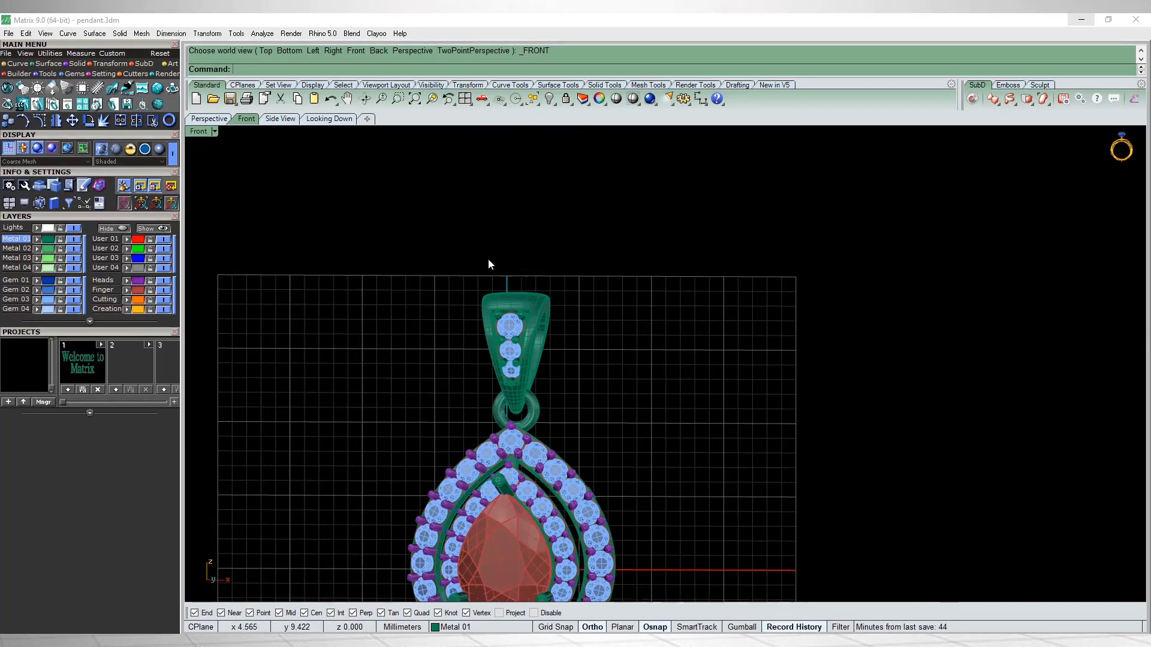
pyautogui.scroll(-4, 489, 263)
pyautogui.scroll(-1, 488, 263)
pyautogui.scroll(6, 489, 264)
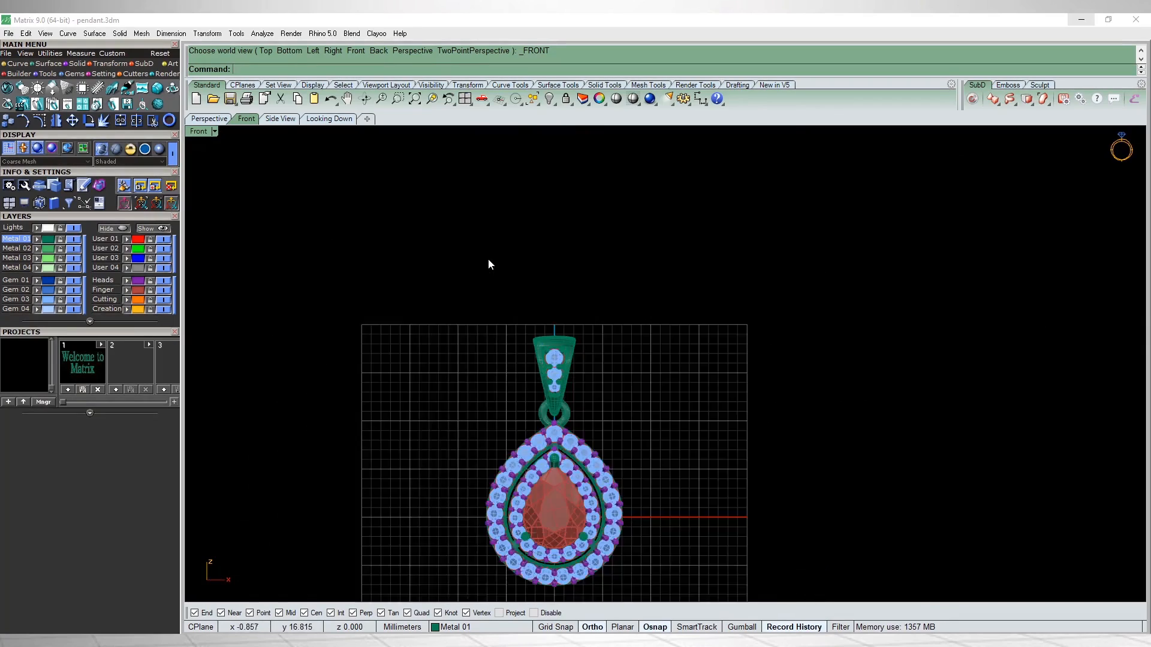
pyautogui.keyDown('ctrl'); pyautogui.keyDown('shift'); pyautogui.moveTo(488, 264); pyautogui.dragTo(488, 264, button='right'); pyautogui.keyUp('shift'); pyautogui.keyUp('ctrl')
pyautogui.scroll(-6, 488, 264)
pyautogui.scroll(4, 489, 264)
pyautogui.scroll(-4, 488, 263)
pyautogui.scroll(-7, 489, 264)
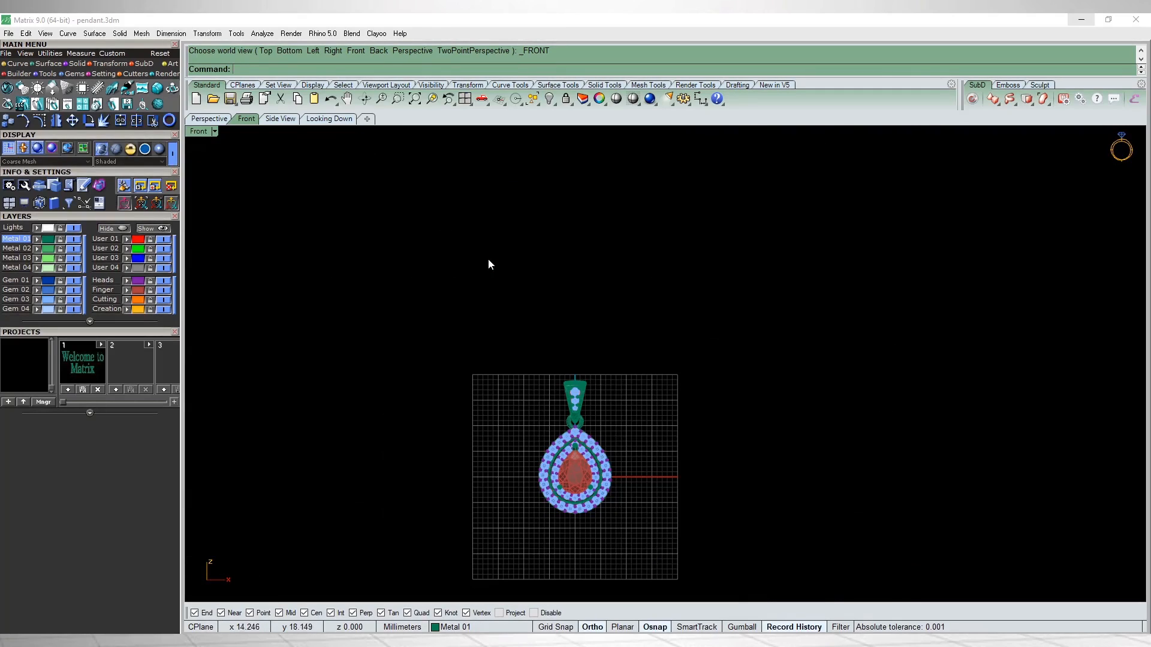
# Step: Calculate the cumulative volume of the complete pendant with the Volume command
pyautogui.moveTo(464, 555); pyautogui.dragTo(464, 556)
pyautogui.write('Volume')
pyautogui.press('Return')
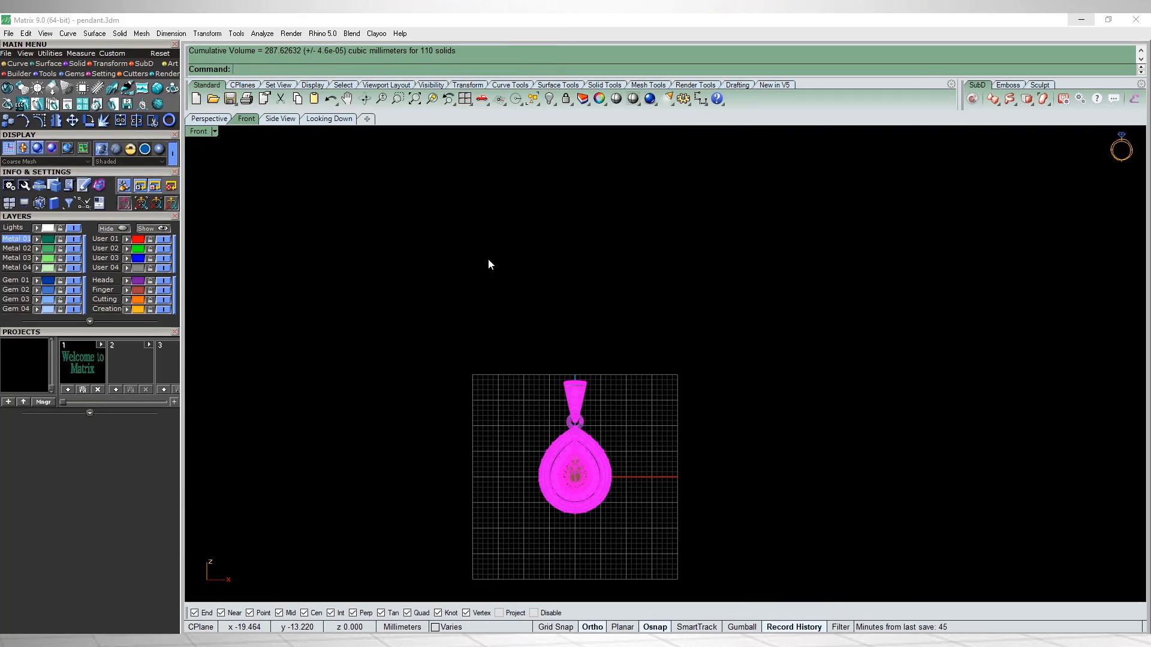
# Step: Inspect the deselected pendant at an angle and return to the front view
pyautogui.scroll(7, 489, 260)
pyautogui.keyDown('ctrl'); pyautogui.keyDown('shift'); pyautogui.moveTo(489, 260); pyautogui.dragTo(489, 261, button='right'); pyautogui.keyUp('shift'); pyautogui.keyUp('ctrl')
pyautogui.click(489, 260)
pyautogui.scroll(6, 489, 260)
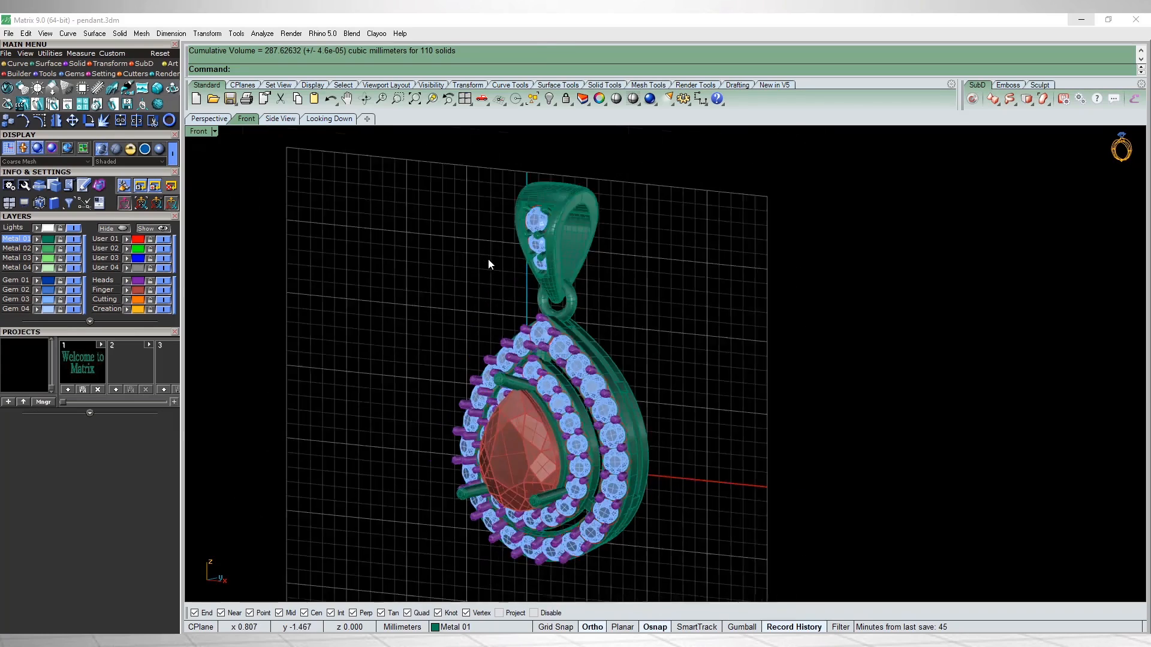
pyautogui.scroll(-11, 489, 260)
pyautogui.hotkey('ctrl', 'F2')
pyautogui.scroll(6, 489, 264)
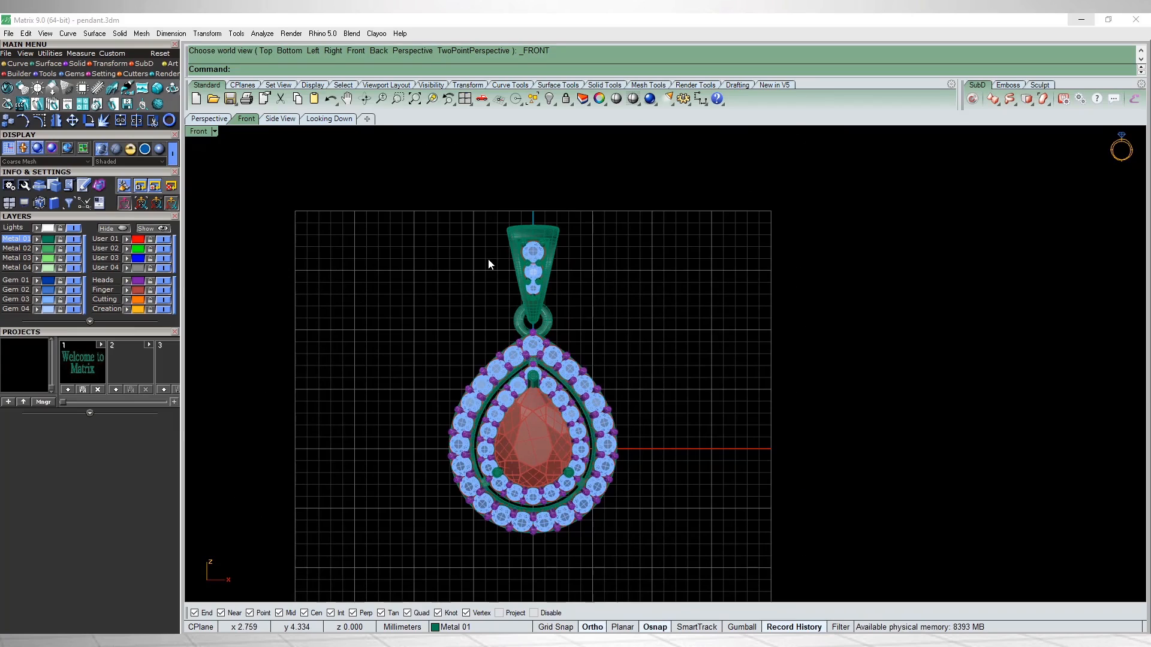
# Step: Save the model to the Desktop as pendant in Rhino 5 3D Models format, replacing the existing file
pyautogui.hotkey('ctrl', 'shift', 's')
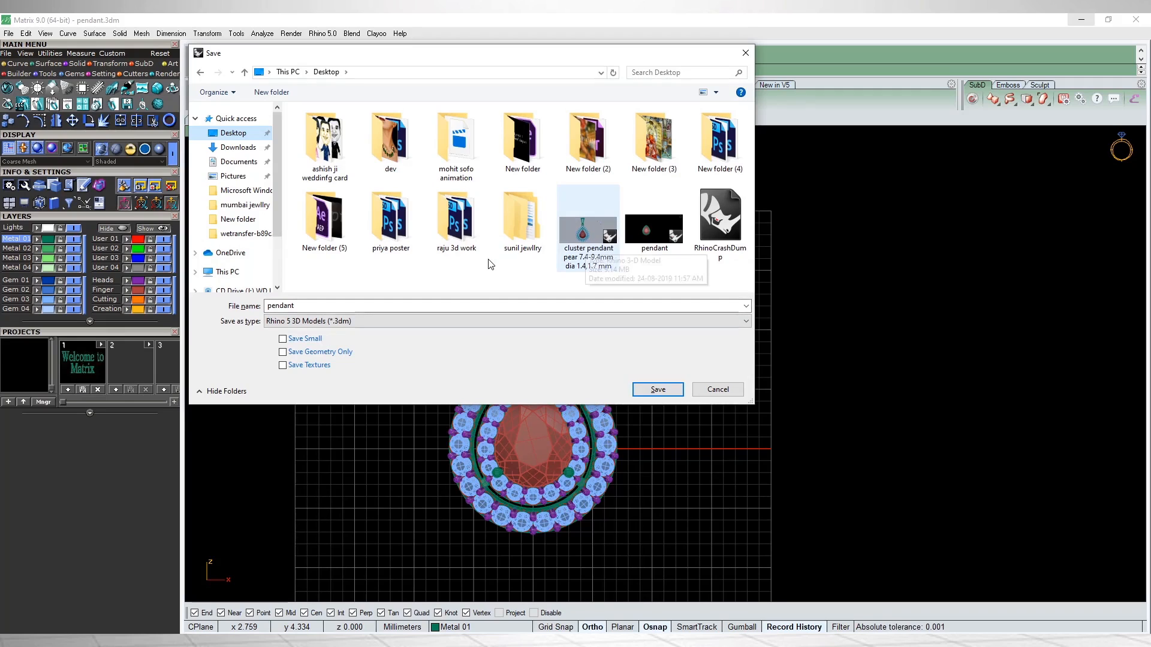
pyautogui.click(587, 306)
pyautogui.click(654, 229)
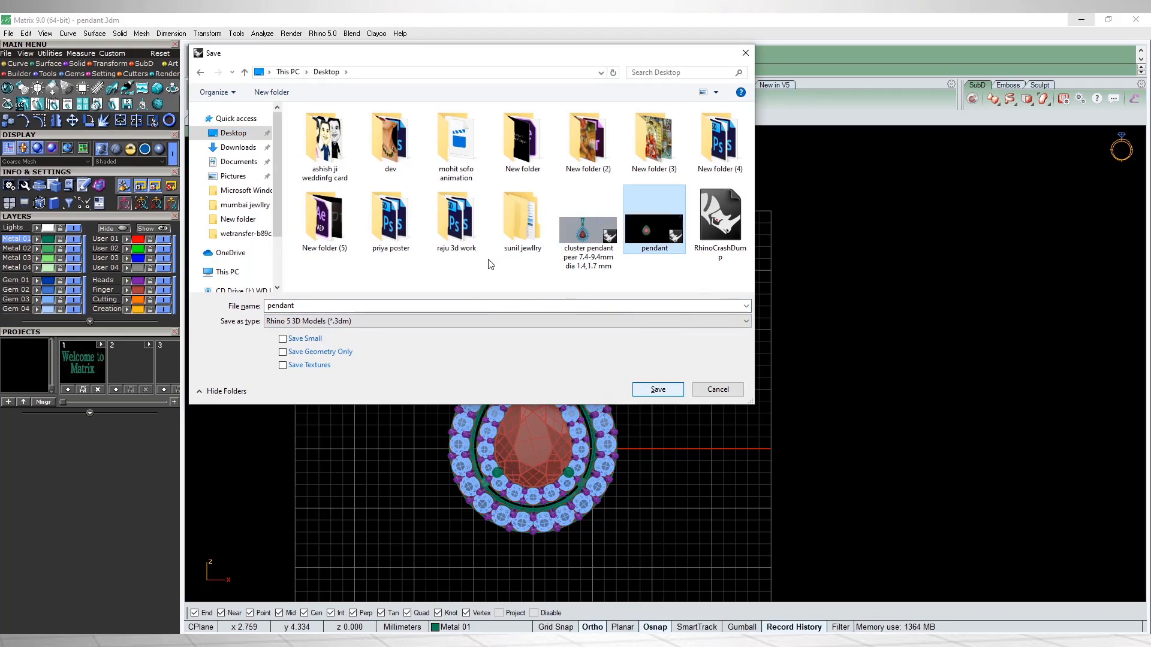
pyautogui.press('Return')
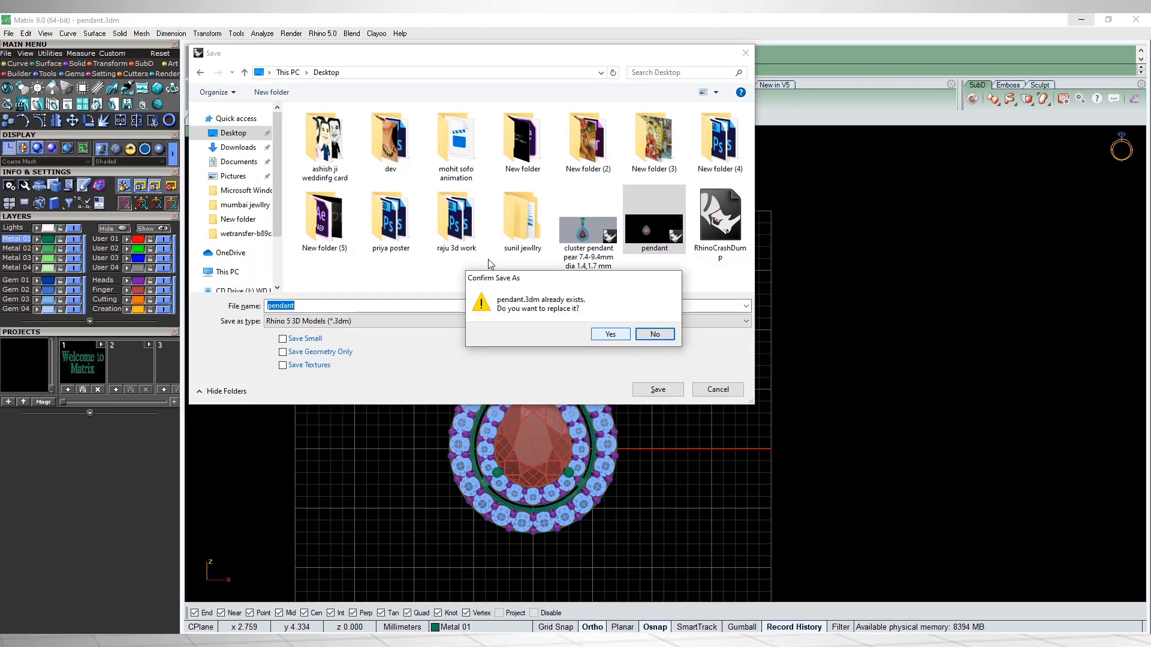
pyautogui.press('Left')
pyautogui.press('Return')
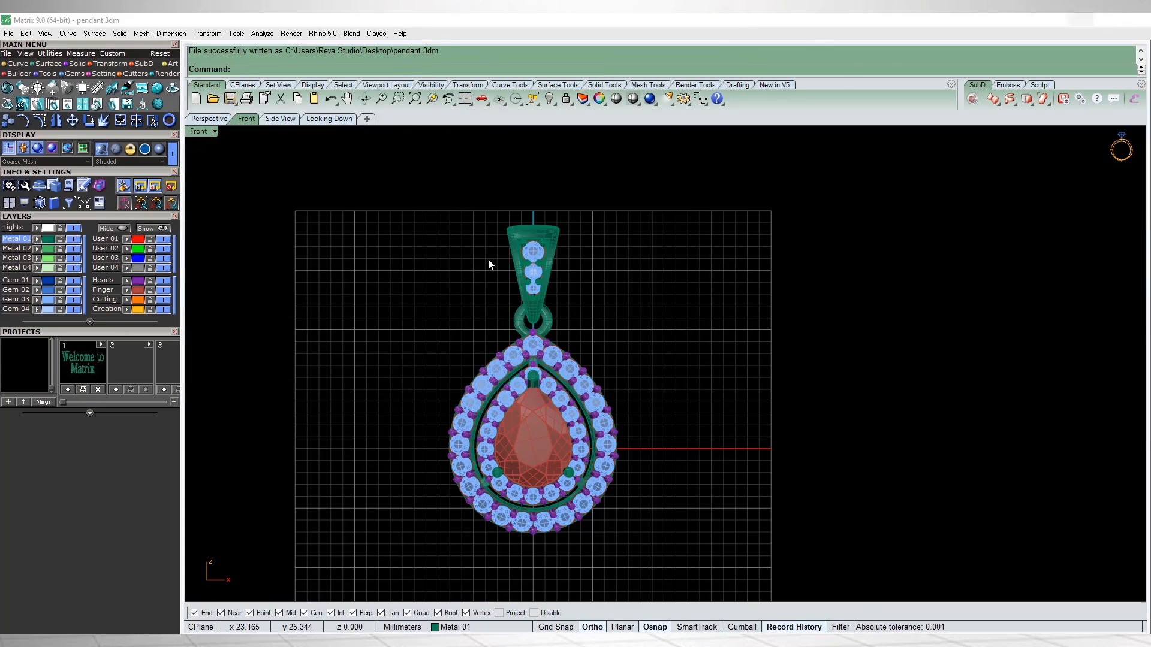
# Step: Switch to the Windows desktop and refresh it
pyautogui.press('super+d')
pyautogui.rightClick(289, 168)
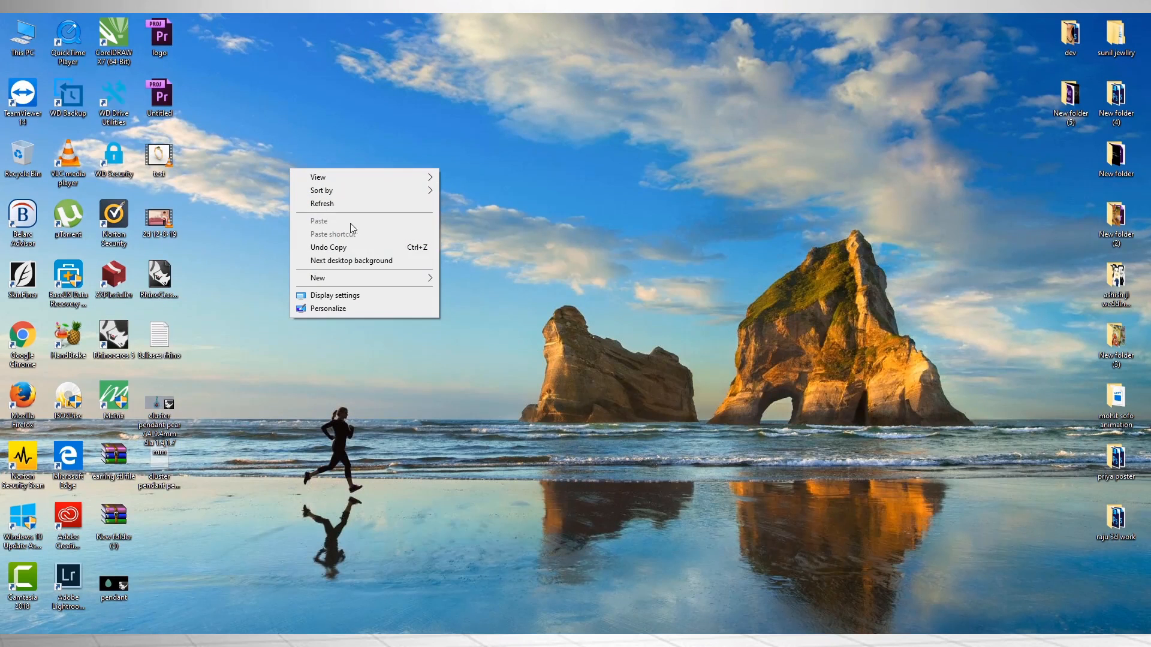
pyautogui.click(336, 204)
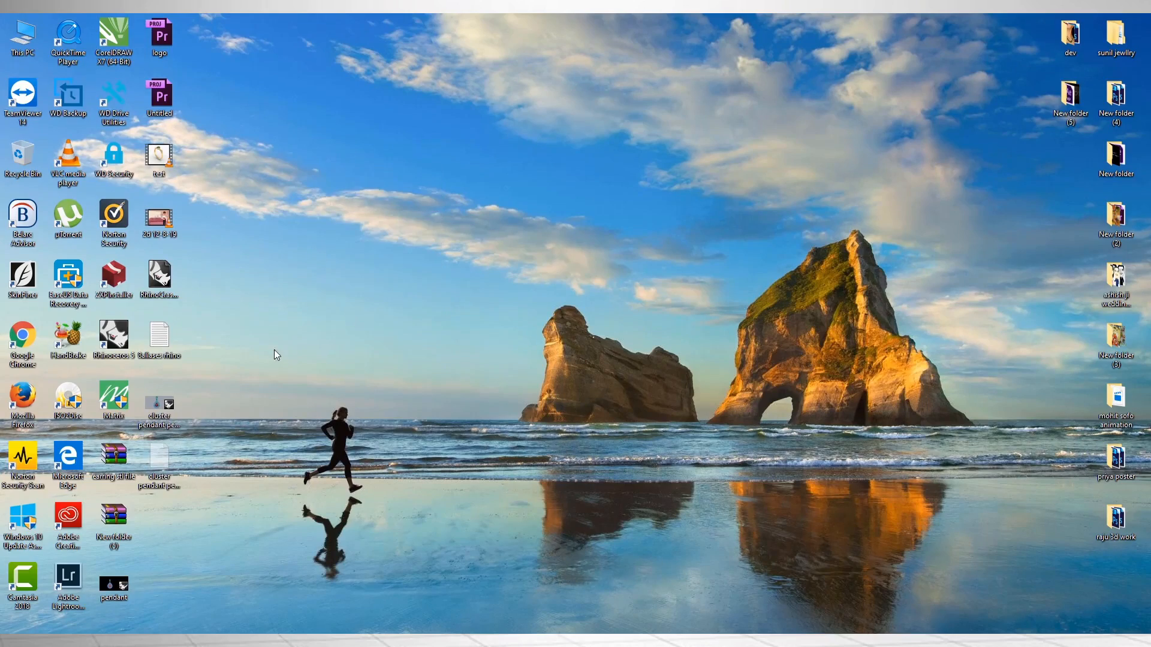